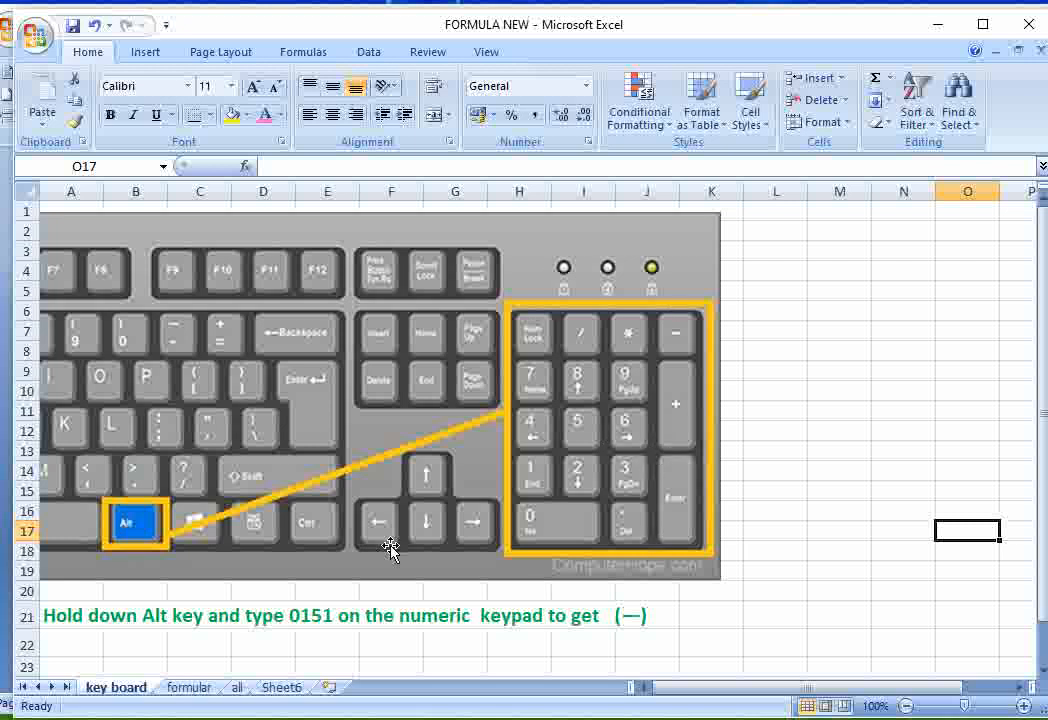
- Review the symbol table on the formular sheet and the Alt-code keyboard diagram on the key board sheet
{"action": "left_click", "coordinate": [190, 687]}
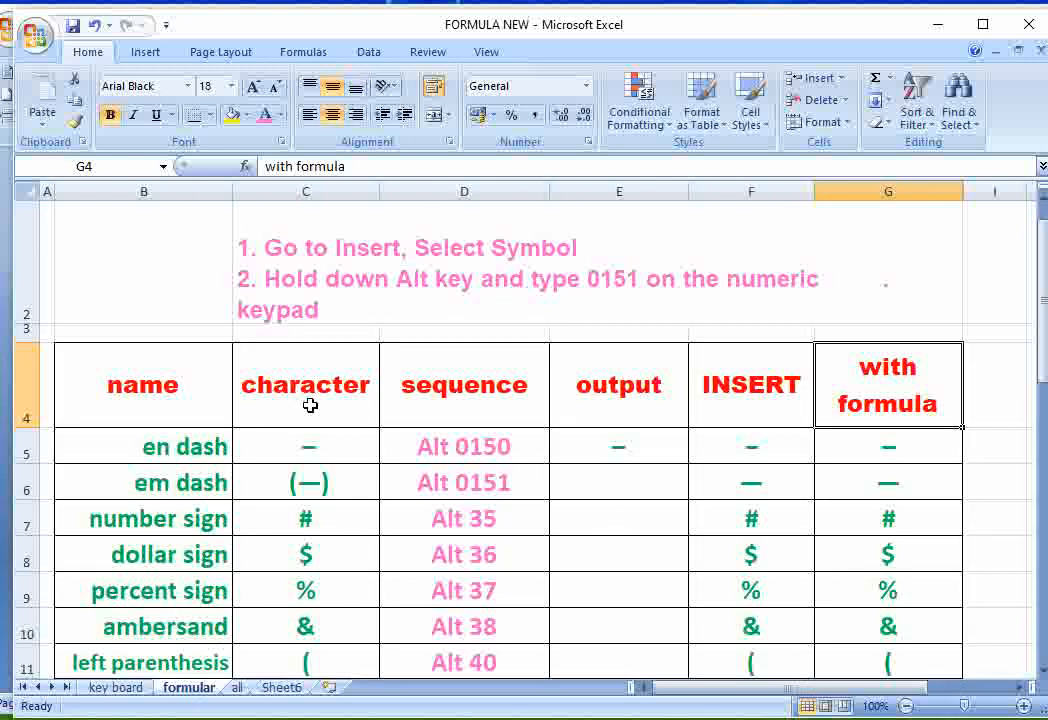
{"action": "left_click", "coordinate": [1041, 673]}
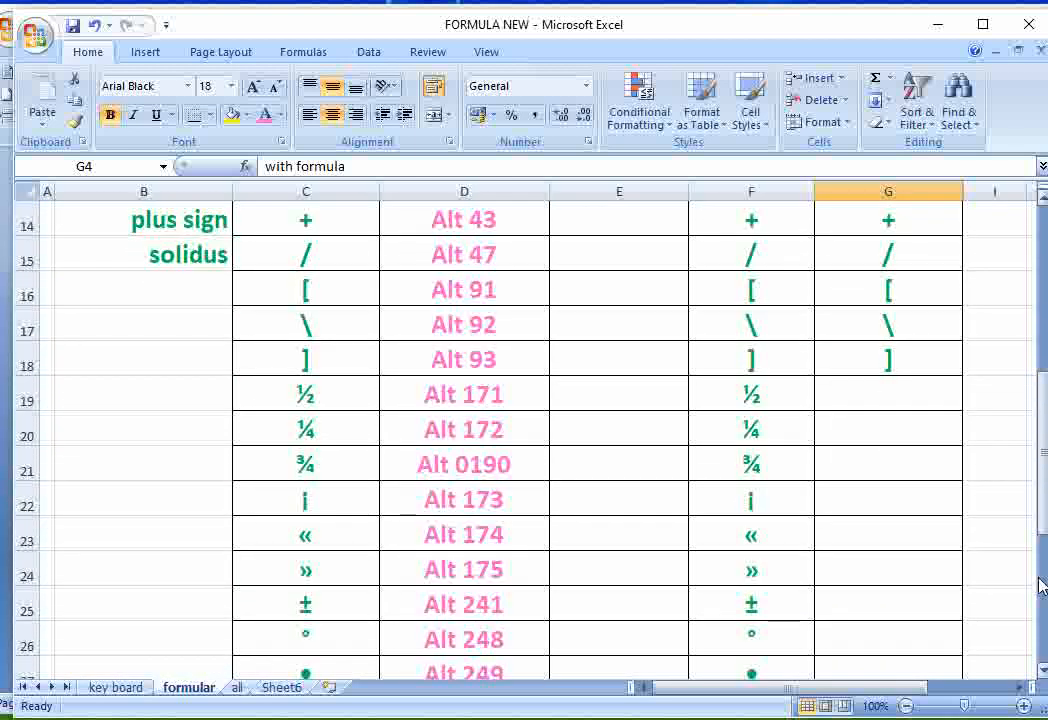
{"action": "left_click_drag", "start_coordinate": [1041, 512], "coordinate": [1041, 470]}
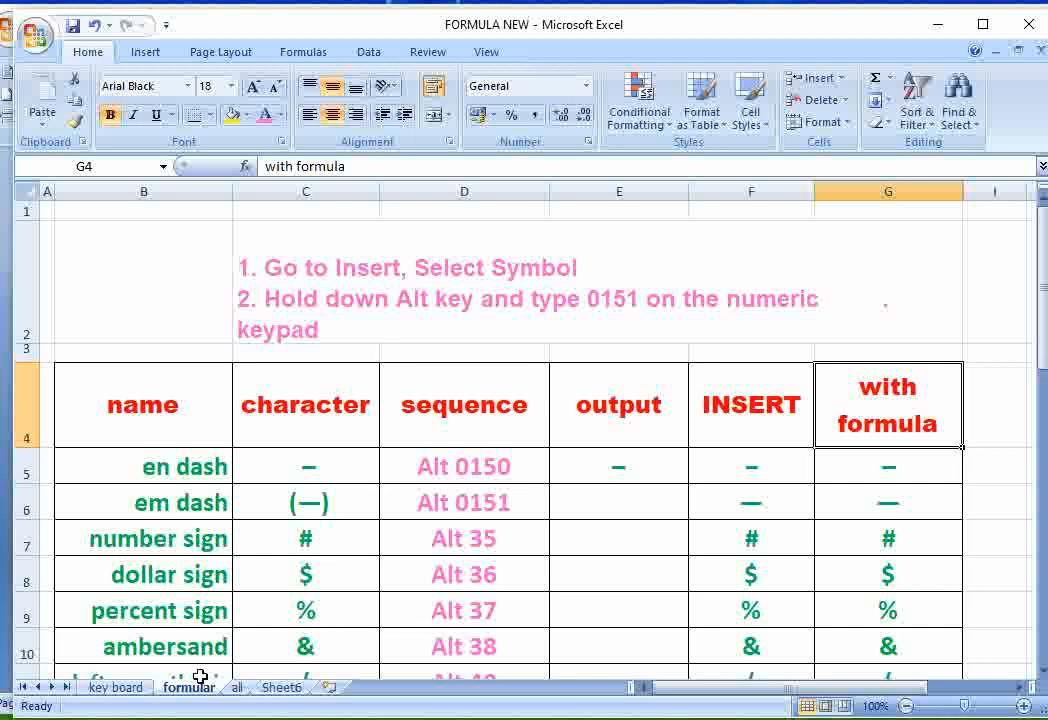
{"action": "left_click", "coordinate": [112, 687]}
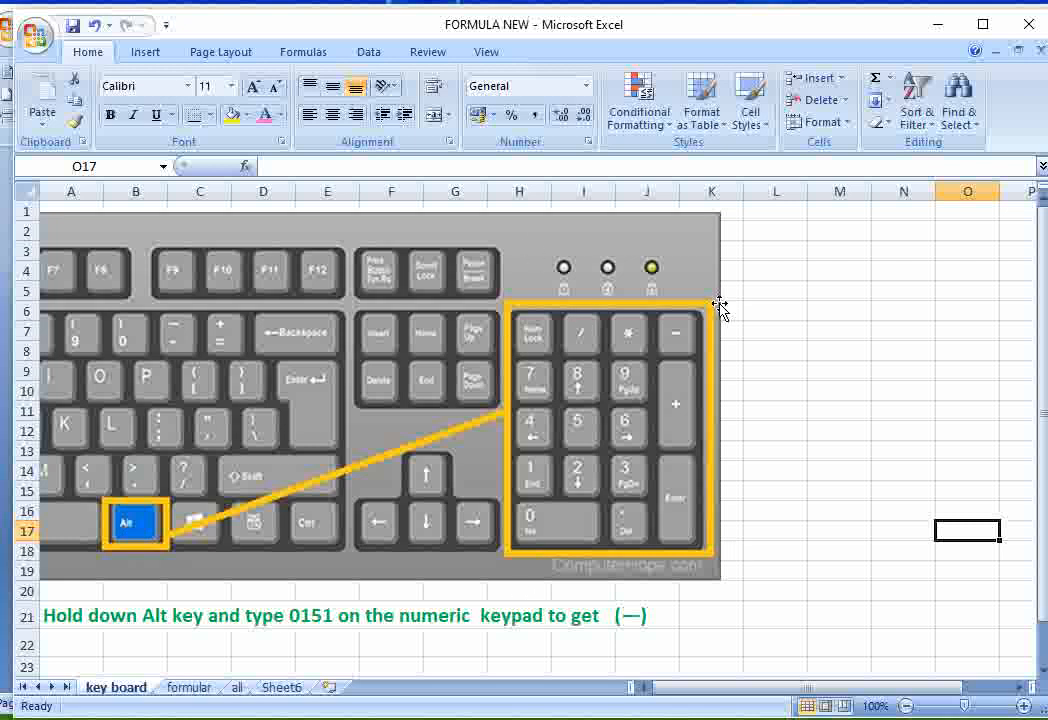
{"action": "left_click", "coordinate": [190, 688]}
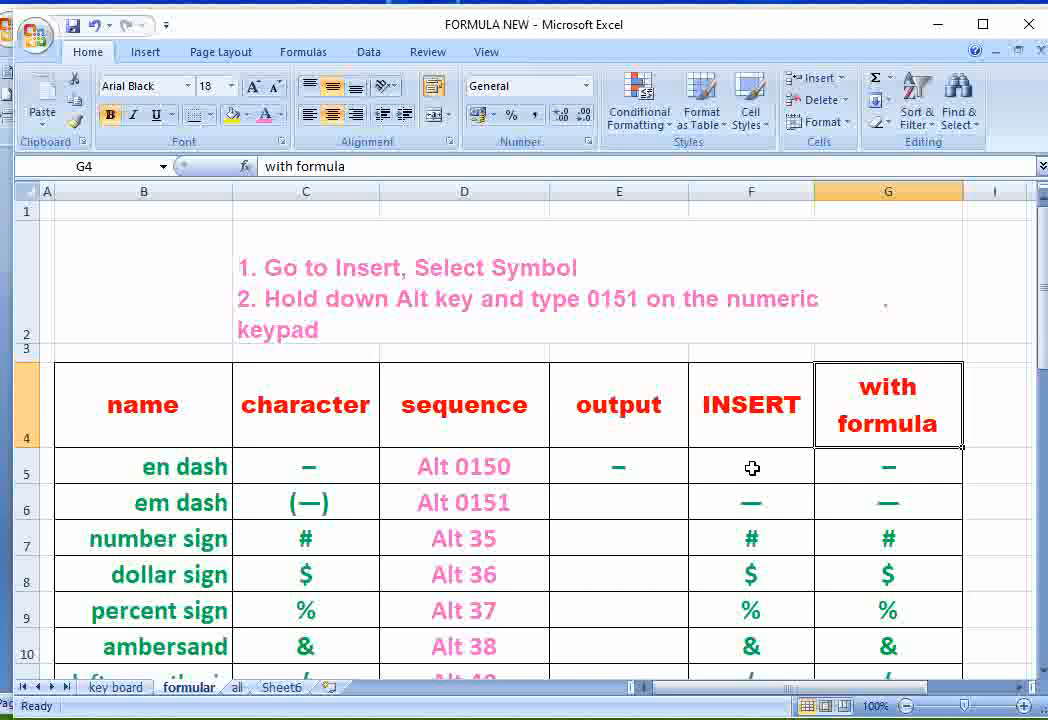
- Clear cells F5:F8 in the INSERT column and insert the minus sign symbol into F5
{"action": "left_click_drag", "start_coordinate": [753, 461], "coordinate": [755, 570]}
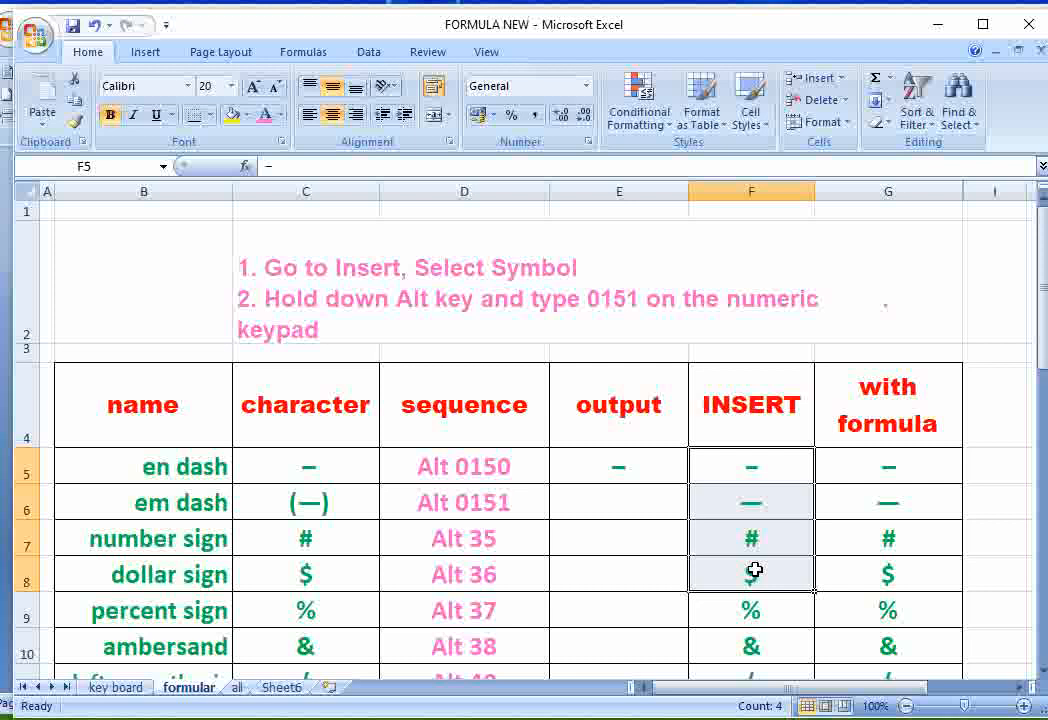
{"action": "key", "text": "Delete"}
{"action": "left_click", "coordinate": [766, 464]}
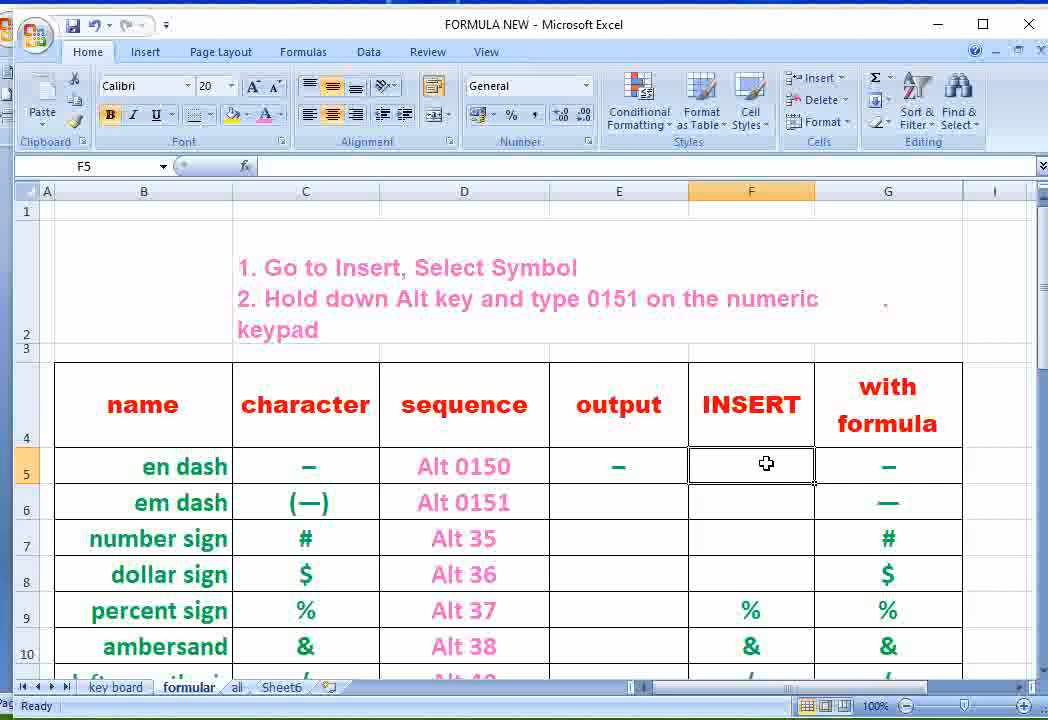
{"action": "left_click", "coordinate": [145, 54]}
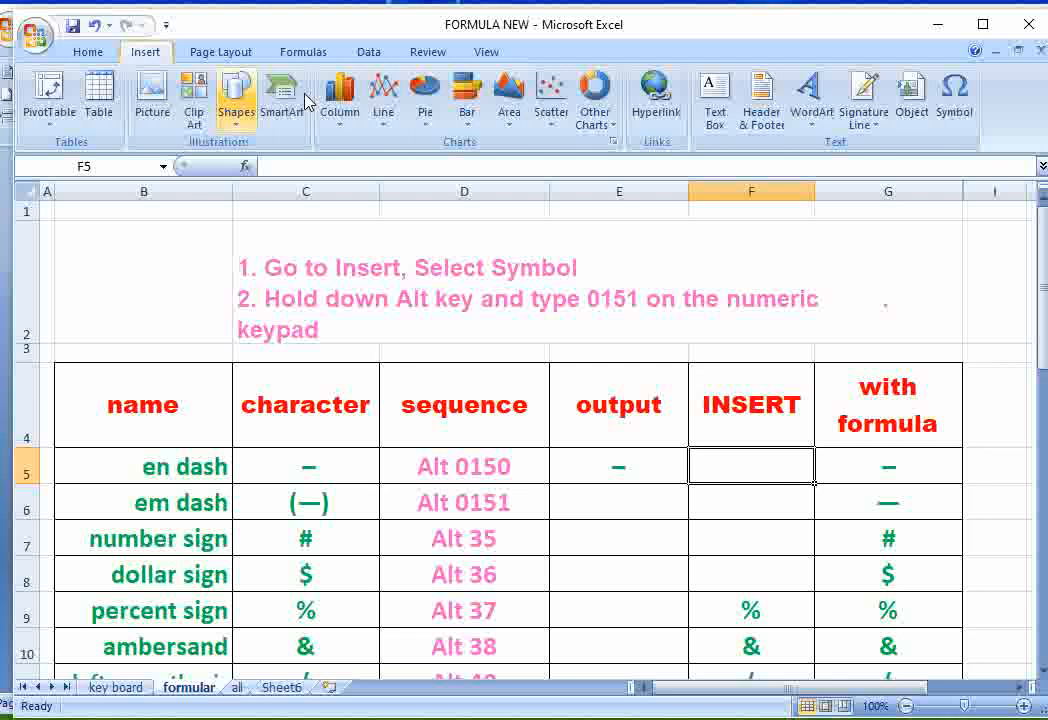
{"action": "left_click", "coordinate": [954, 108]}
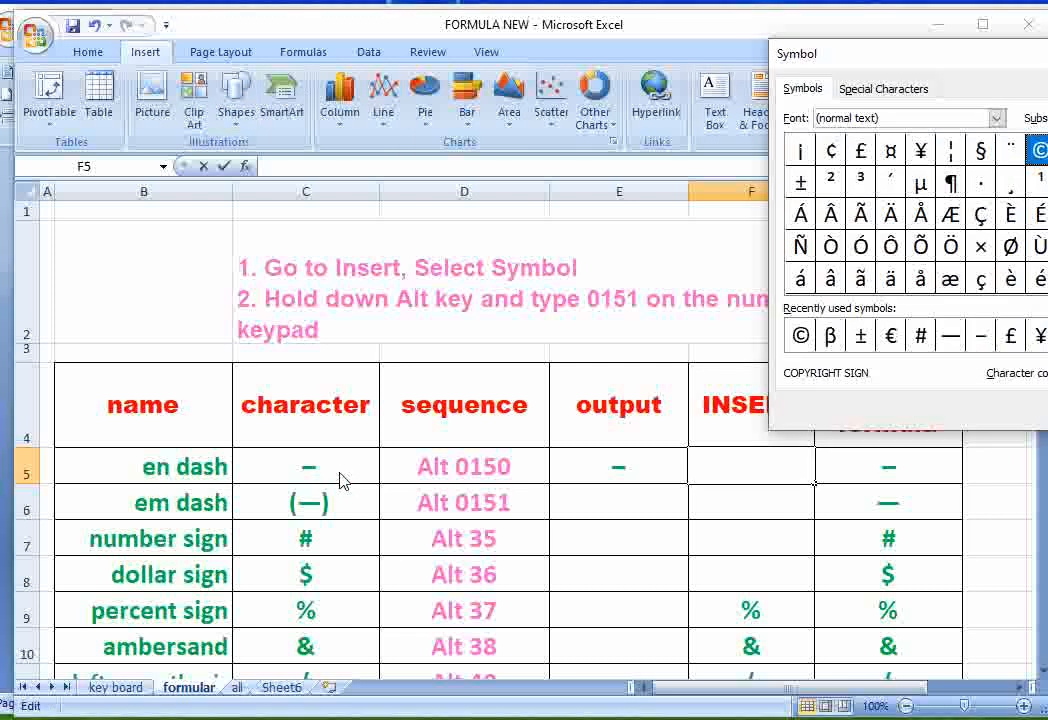
{"action": "left_click", "coordinate": [980, 336]}
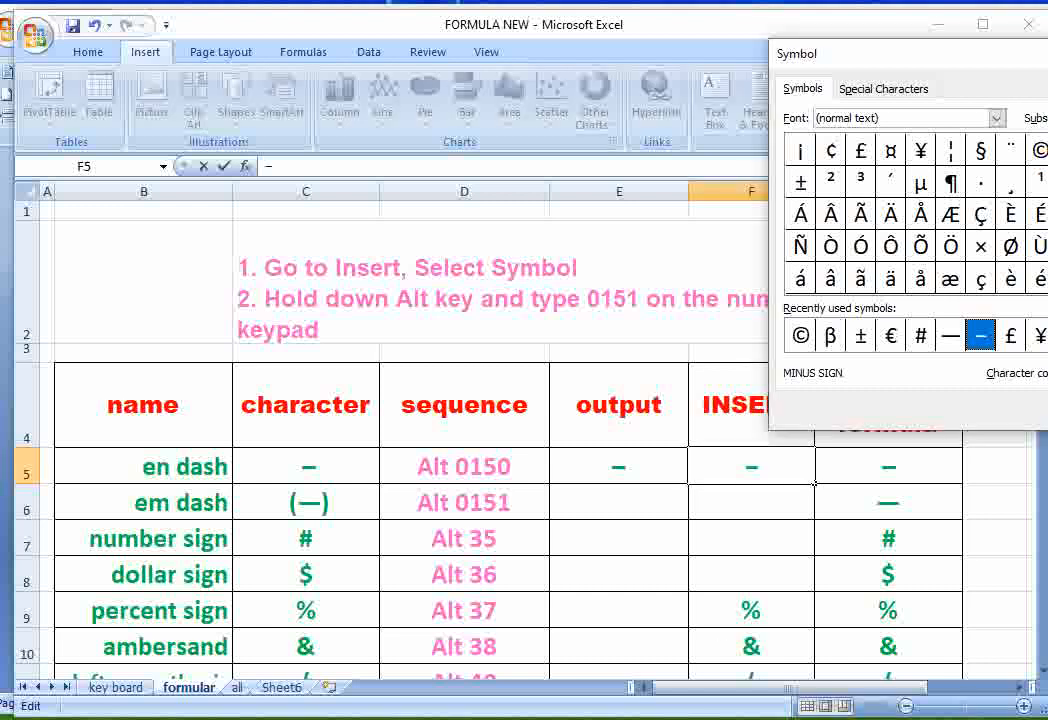
{"action": "key", "text": "Escape"}
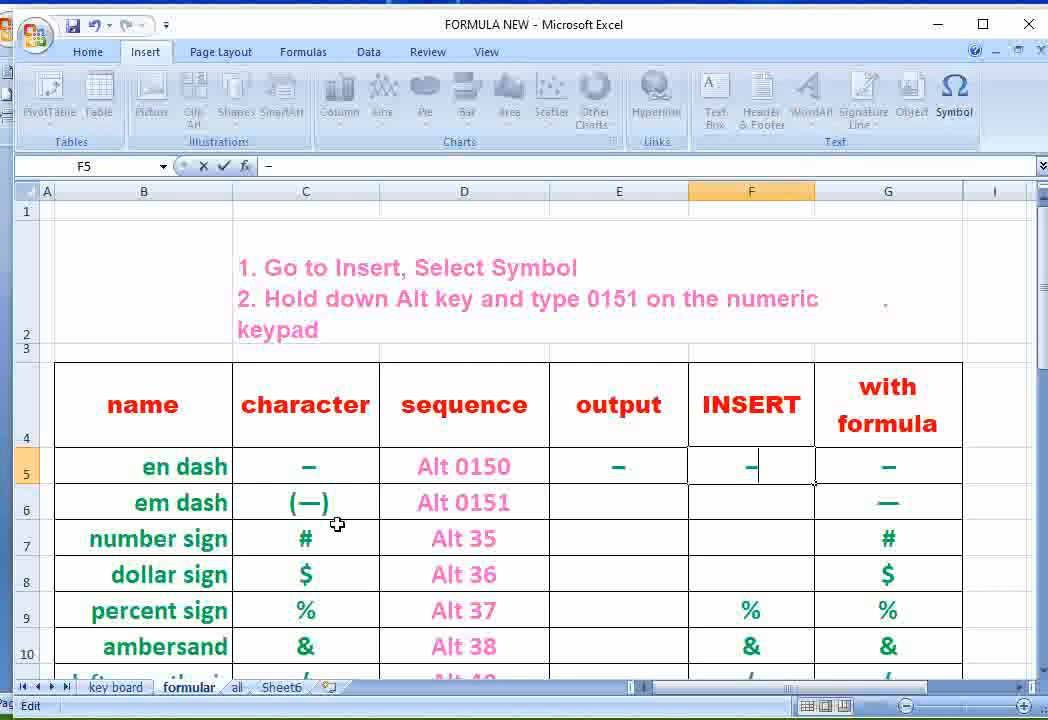
{"action": "left_click", "coordinate": [955, 117]}
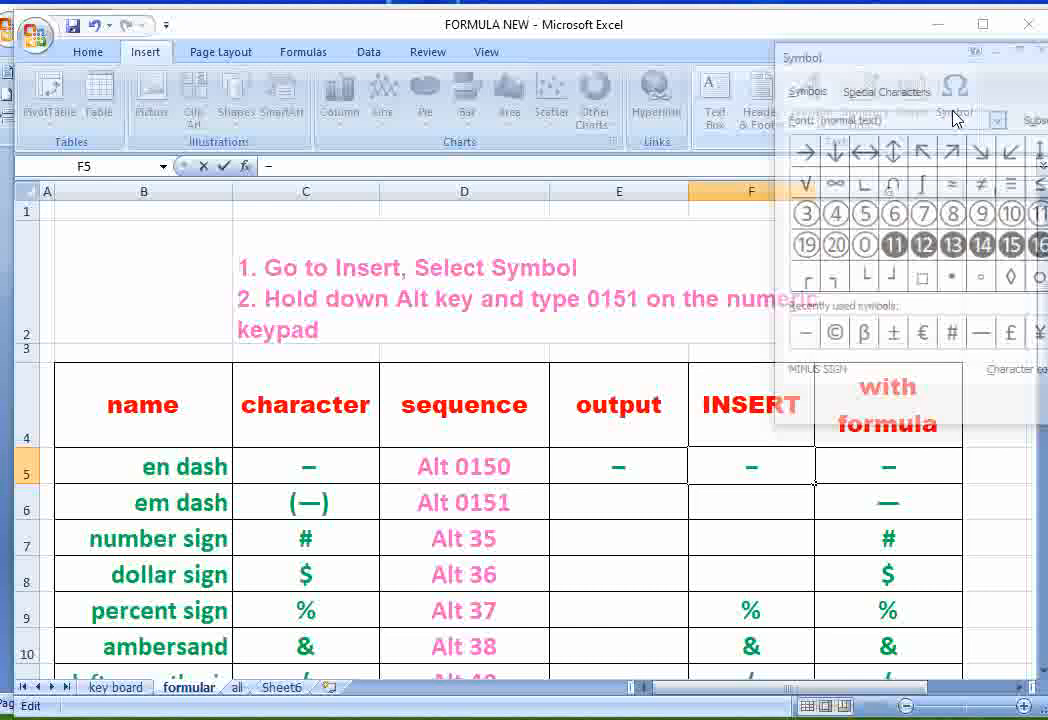
{"action": "left_click_drag", "start_coordinate": [985, 66], "coordinate": [449, 37]}
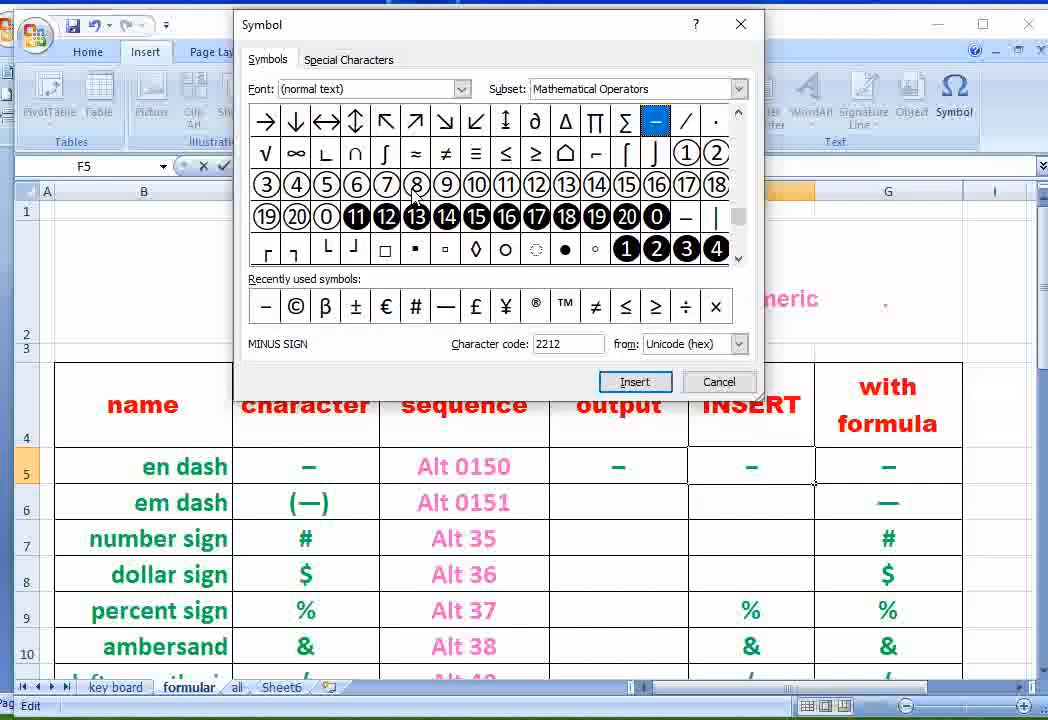
{"action": "left_click", "coordinate": [446, 311]}
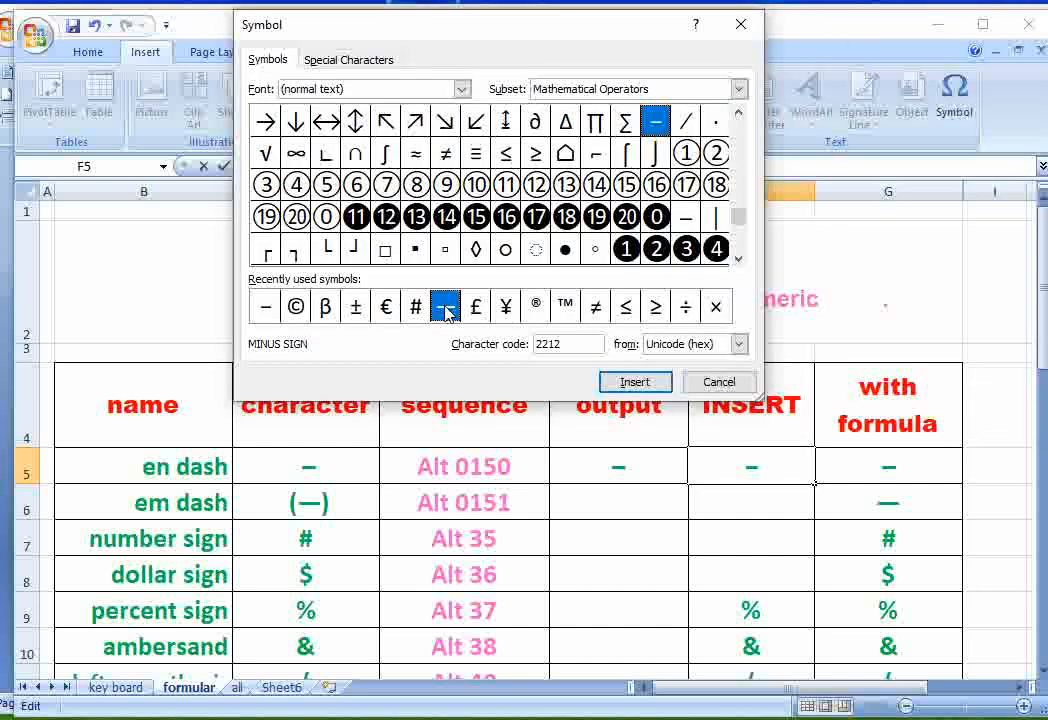
{"action": "left_click", "coordinate": [627, 381]}
{"action": "left_click", "coordinate": [719, 383]}
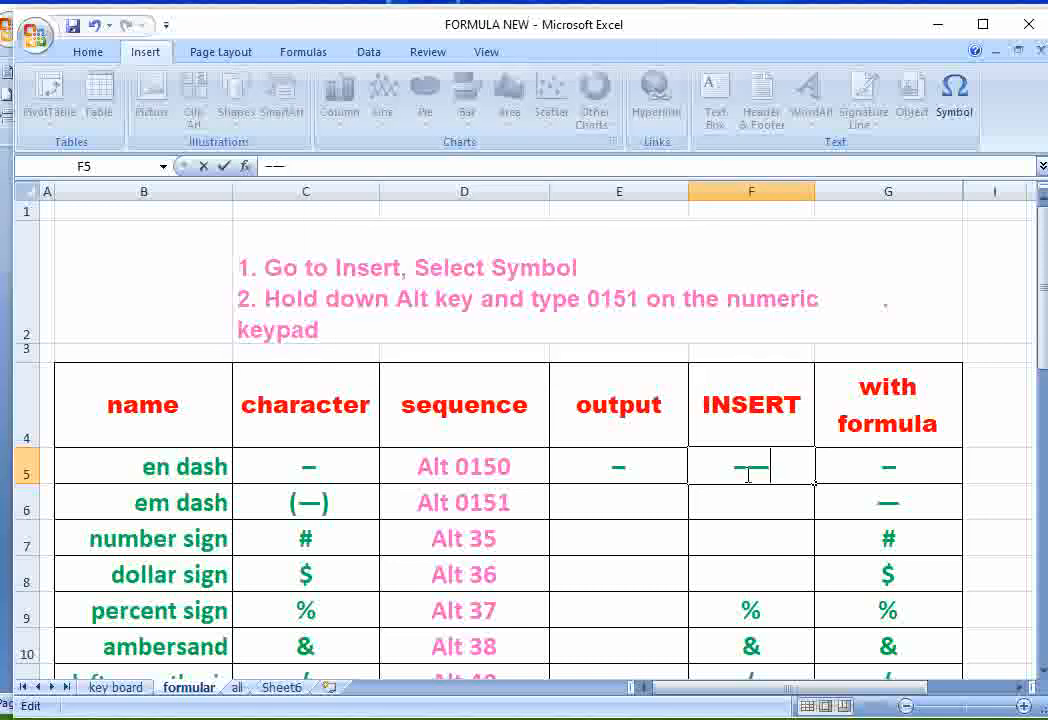
{"action": "left_click_drag", "start_coordinate": [765, 470], "coordinate": [755, 471]}
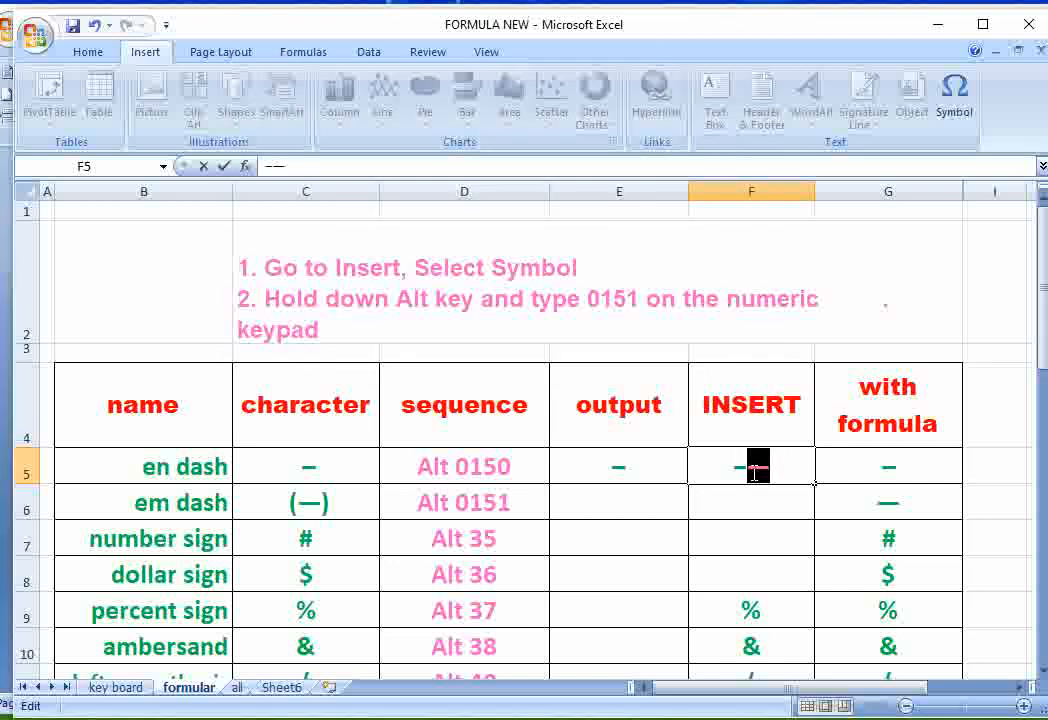
{"action": "key", "text": "BackSpace"}
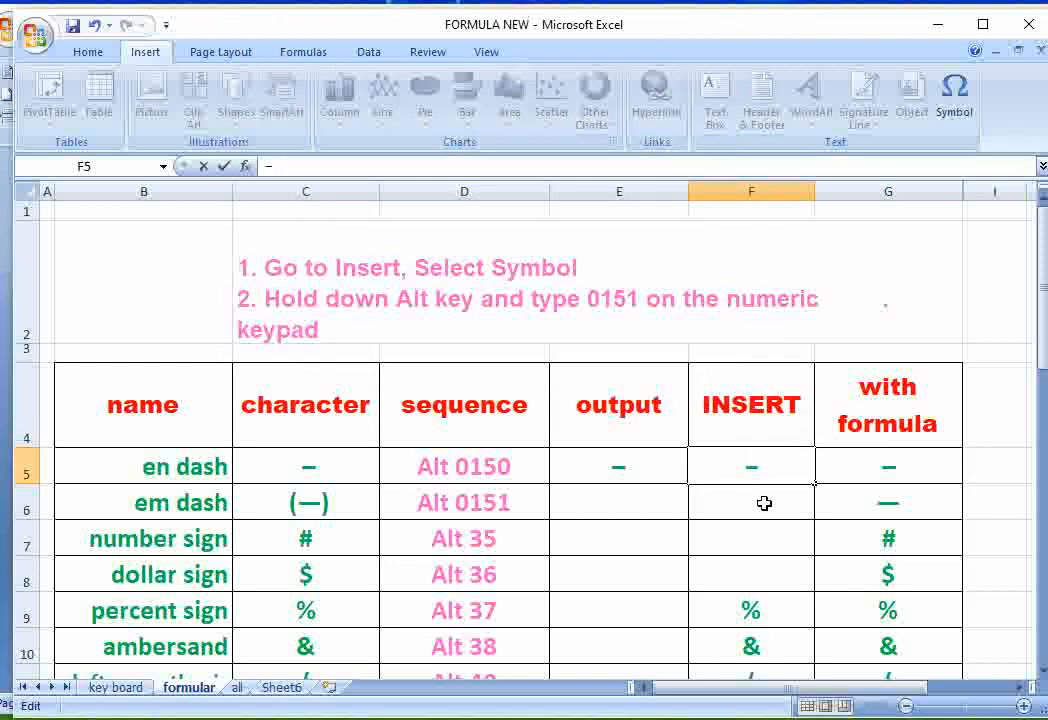
- Insert the horizontal bar symbol (character code 2015) into cell F6 of the em dash row
{"action": "left_click", "coordinate": [763, 508]}
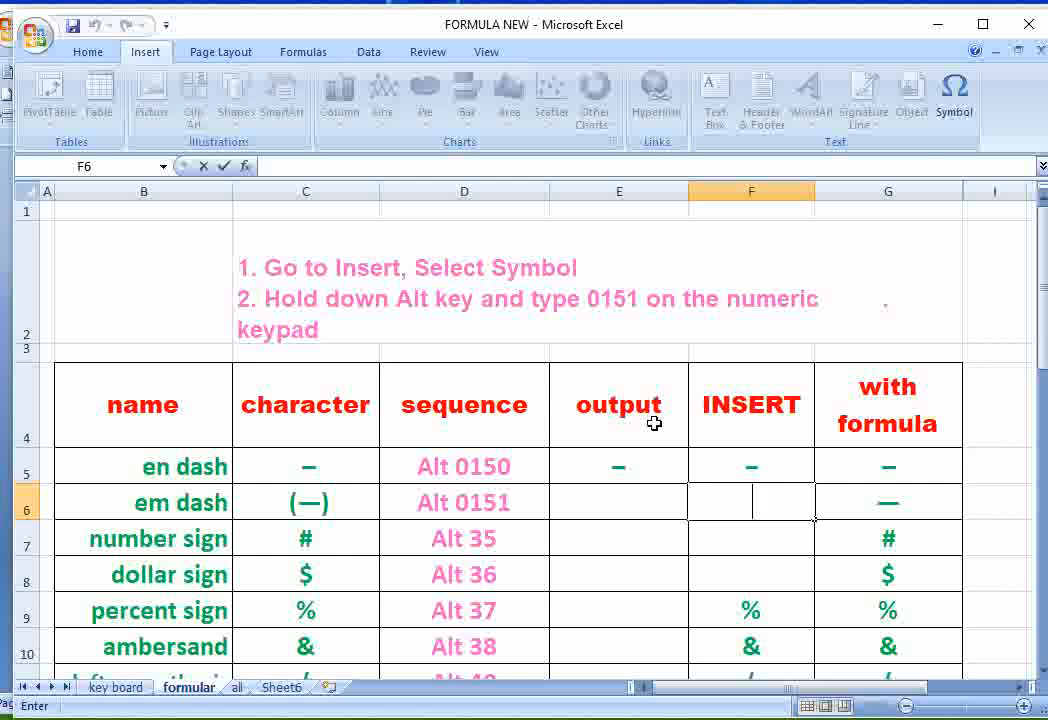
{"action": "left_click", "coordinate": [954, 100]}
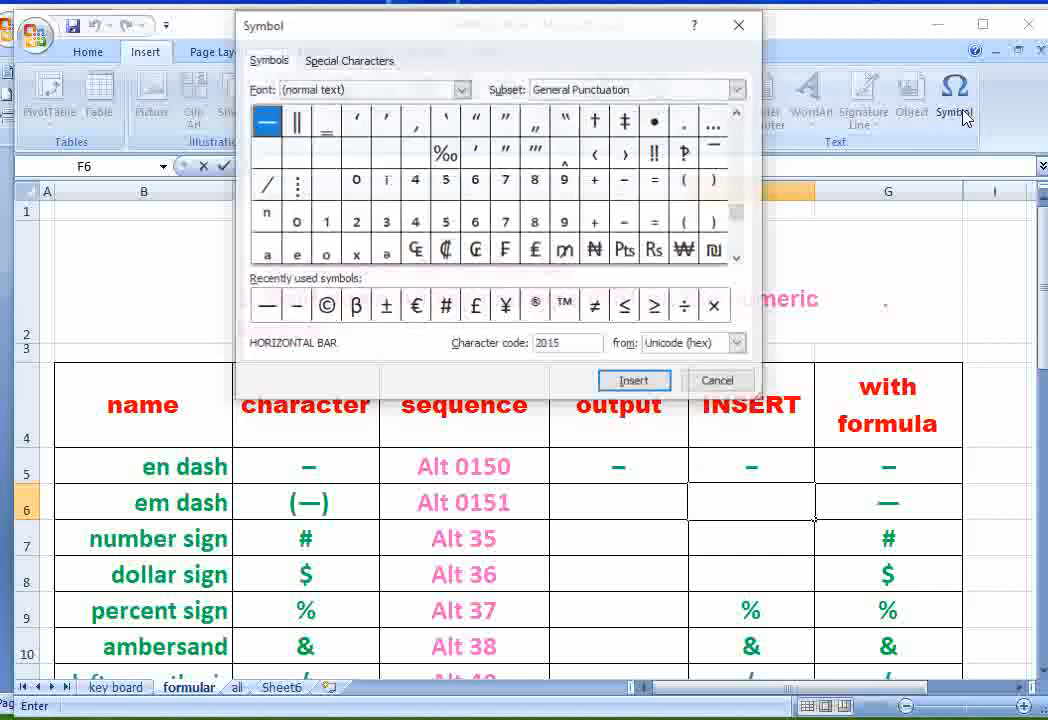
{"action": "left_click", "coordinate": [265, 308]}
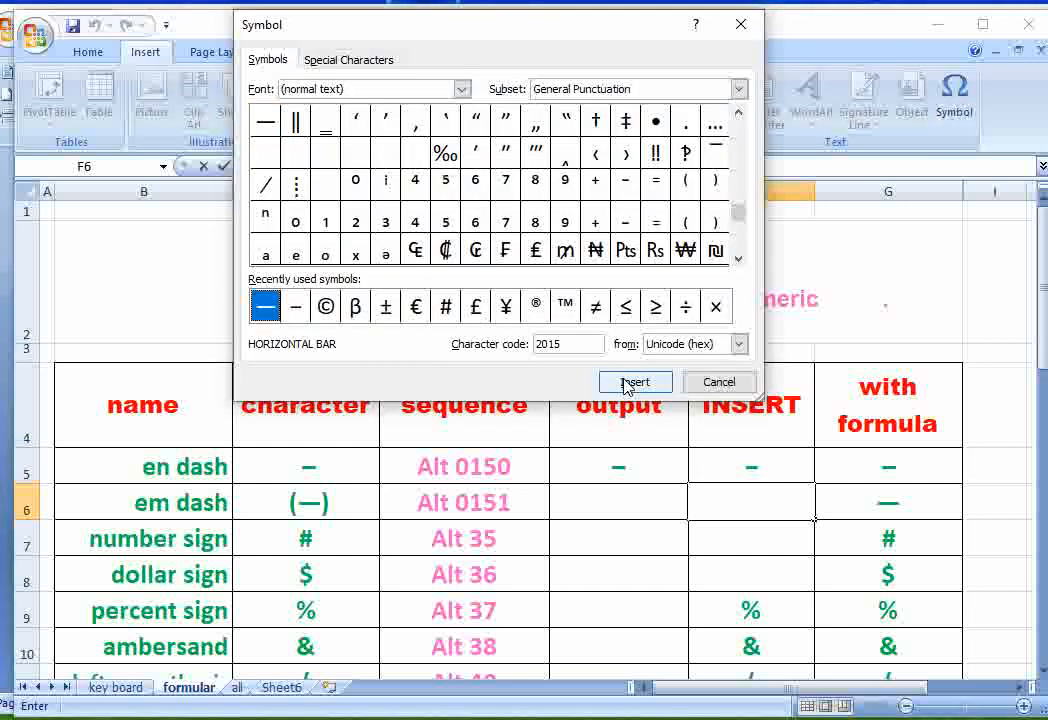
{"action": "left_click", "coordinate": [632, 383]}
{"action": "left_click", "coordinate": [715, 382]}
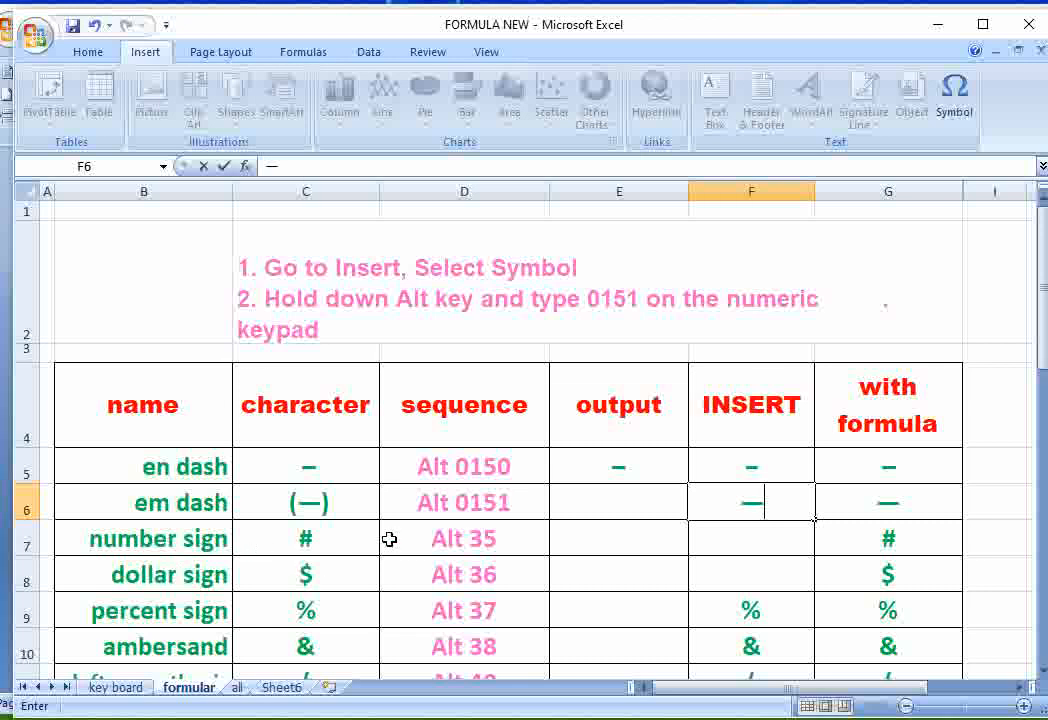
- Insert the number sign (#) from the Basic Latin symbols into cell F7
{"action": "left_click", "coordinate": [767, 540]}
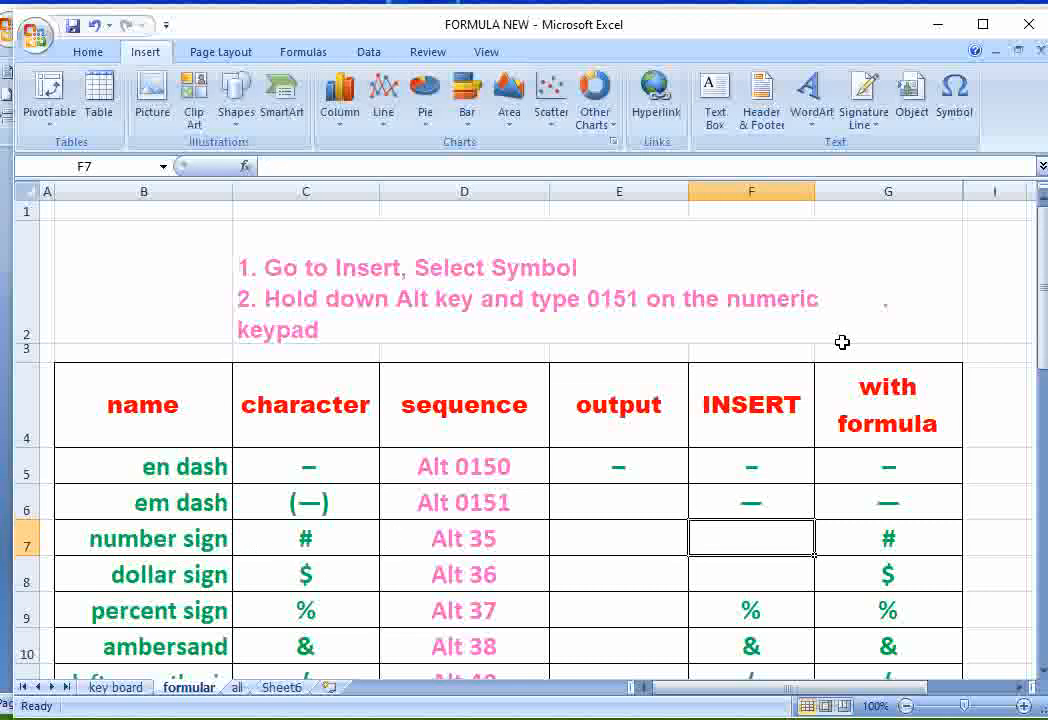
{"action": "left_click", "coordinate": [942, 112]}
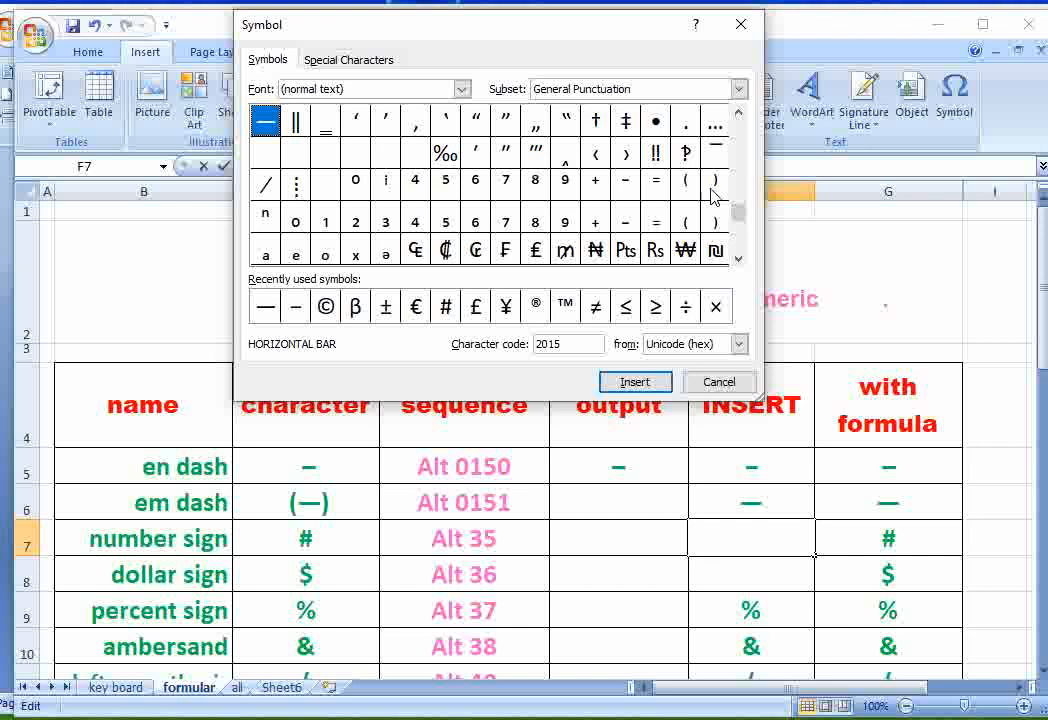
{"action": "left_click_drag", "start_coordinate": [743, 216], "coordinate": [739, 129]}
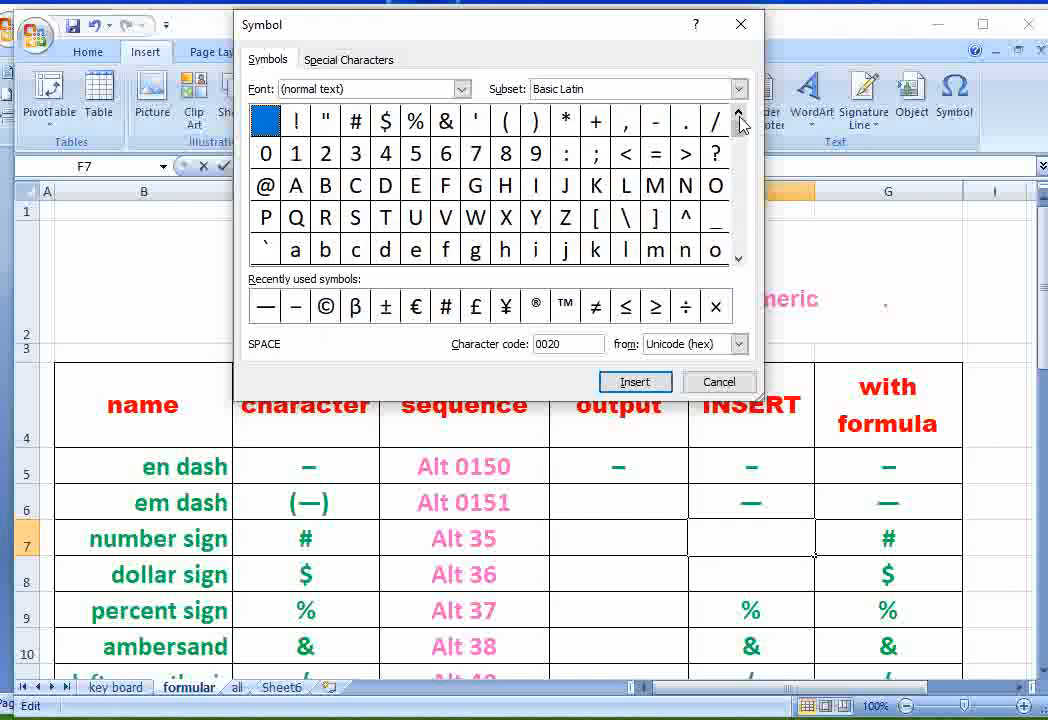
{"action": "left_click", "coordinate": [355, 121]}
{"action": "left_click", "coordinate": [627, 382]}
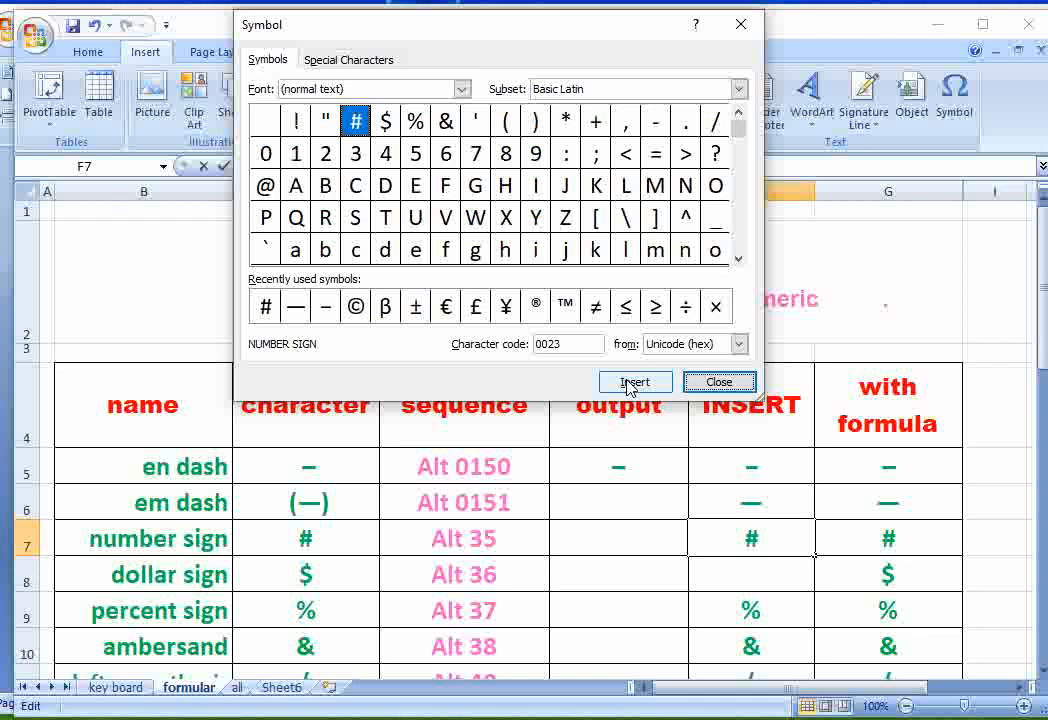
{"action": "left_click", "coordinate": [716, 381]}
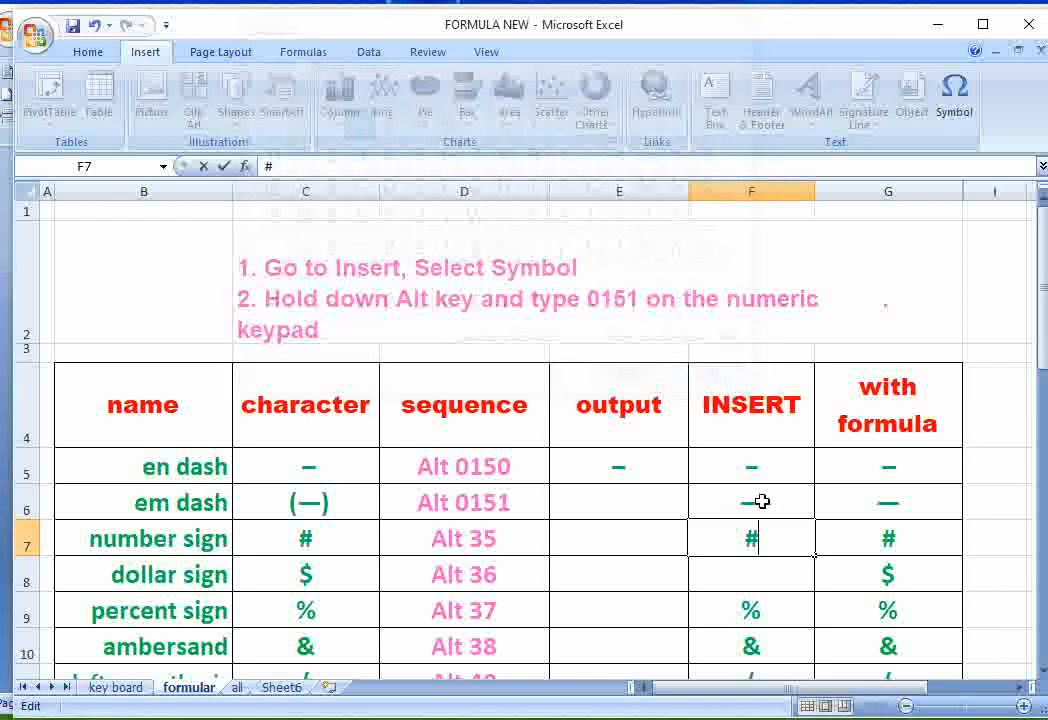
- Insert the dollar sign ($) from the Basic Latin symbols into cell F8
{"action": "left_click", "coordinate": [759, 579]}
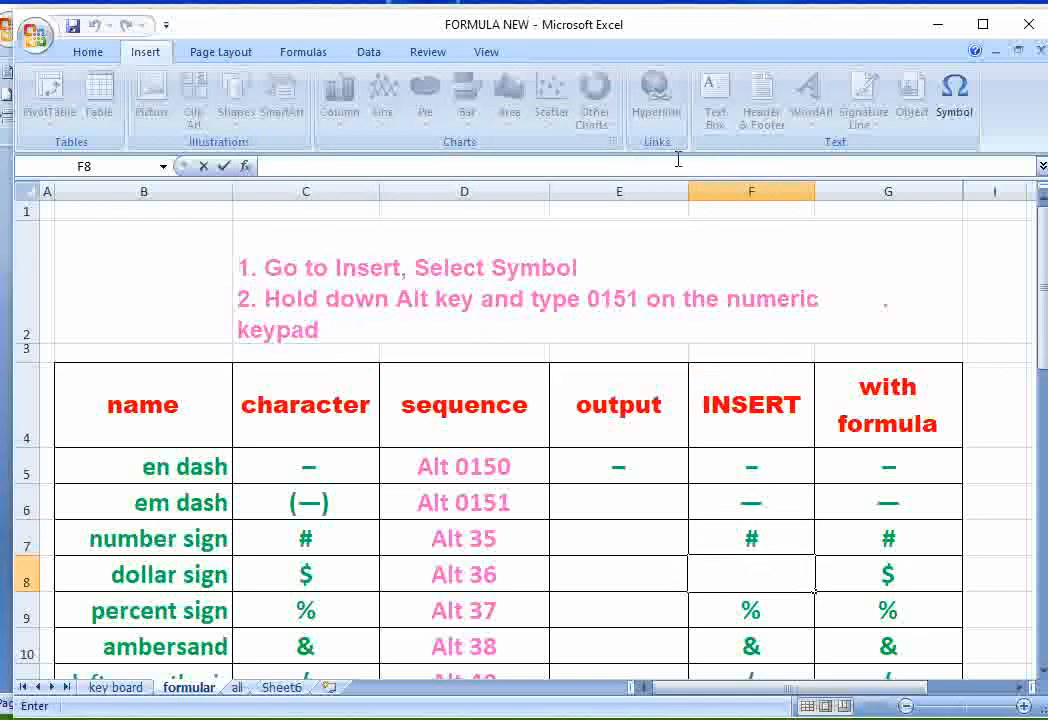
{"action": "left_click", "coordinate": [953, 104]}
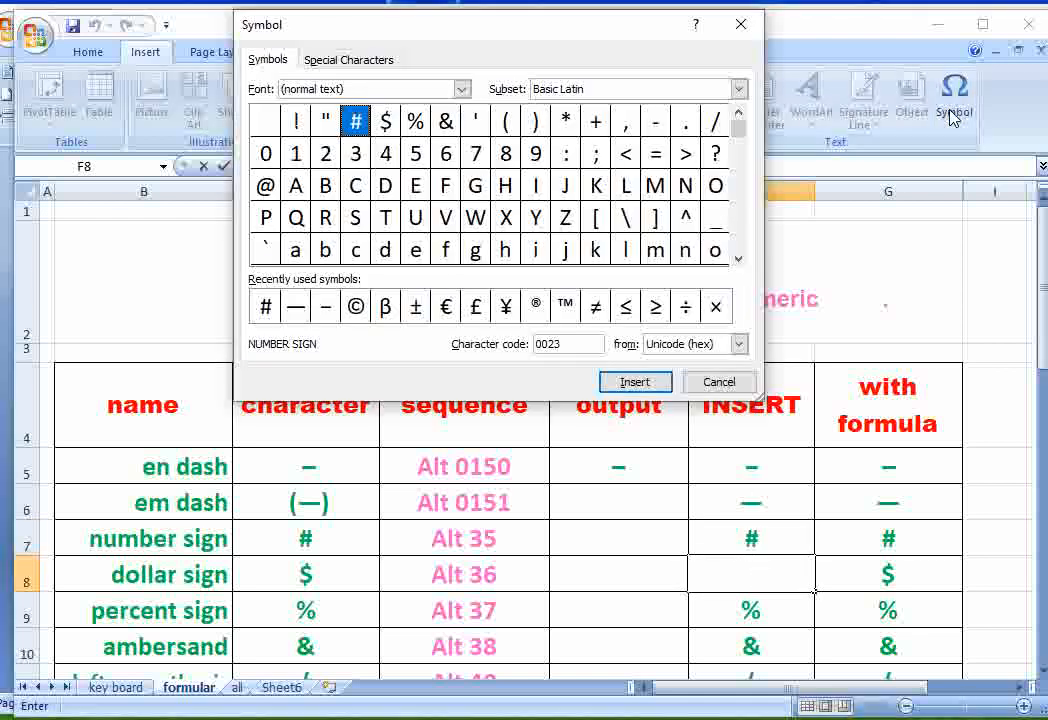
{"action": "left_click", "coordinate": [387, 125]}
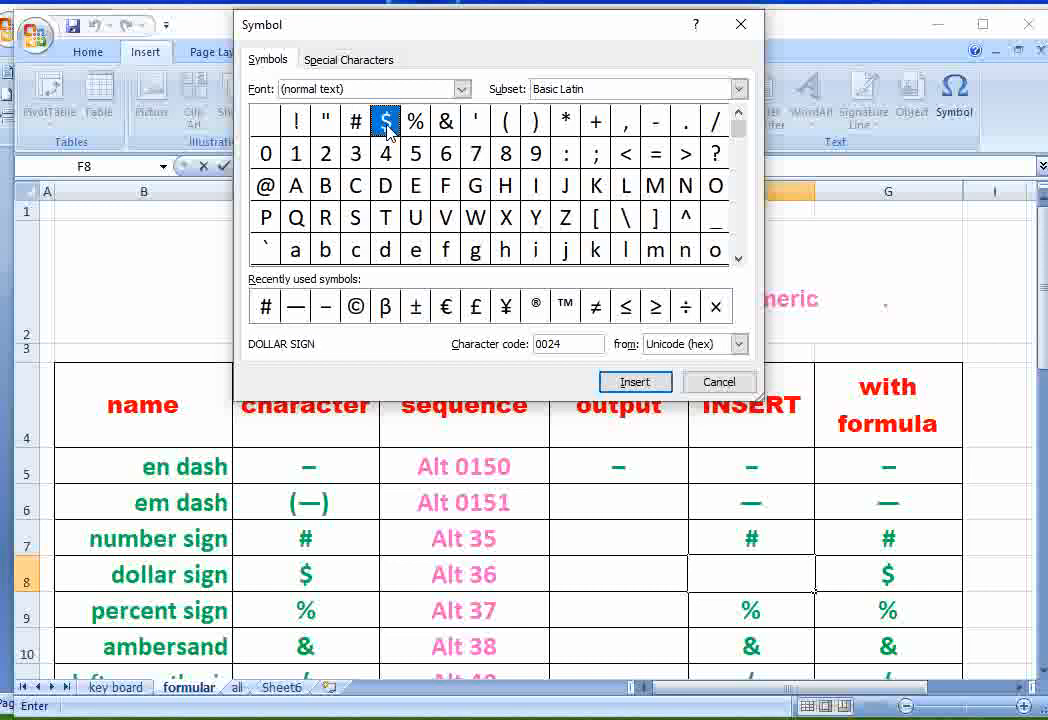
{"action": "left_click", "coordinate": [633, 383]}
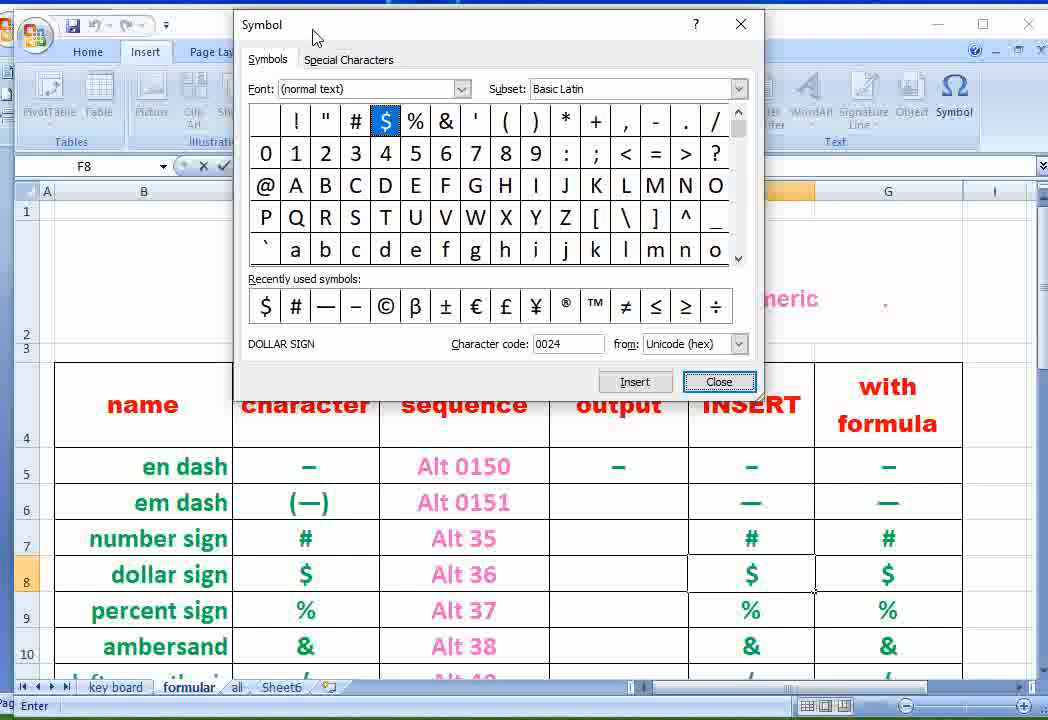
- Examine the Special Characters list and the names and codes of the Basic Latin symbols, close the Symbol dialog and review the INSERT column
{"action": "left_click", "coordinate": [338, 60]}
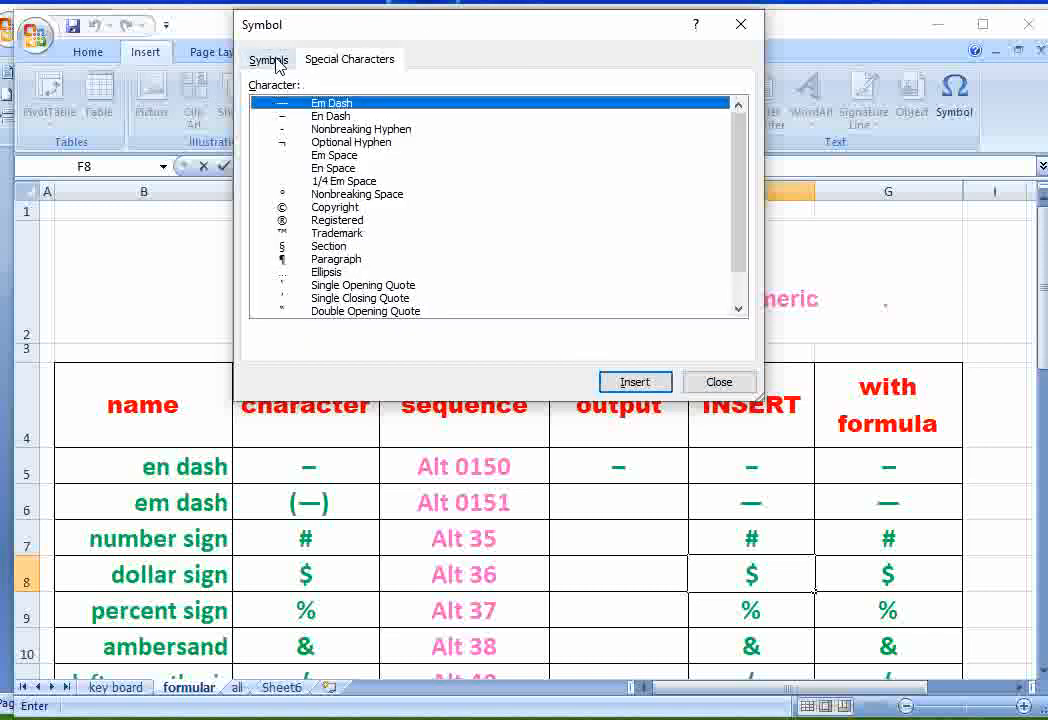
{"action": "left_click", "coordinate": [276, 62]}
{"action": "left_click_drag", "start_coordinate": [386, 30], "coordinate": [503, 33]}
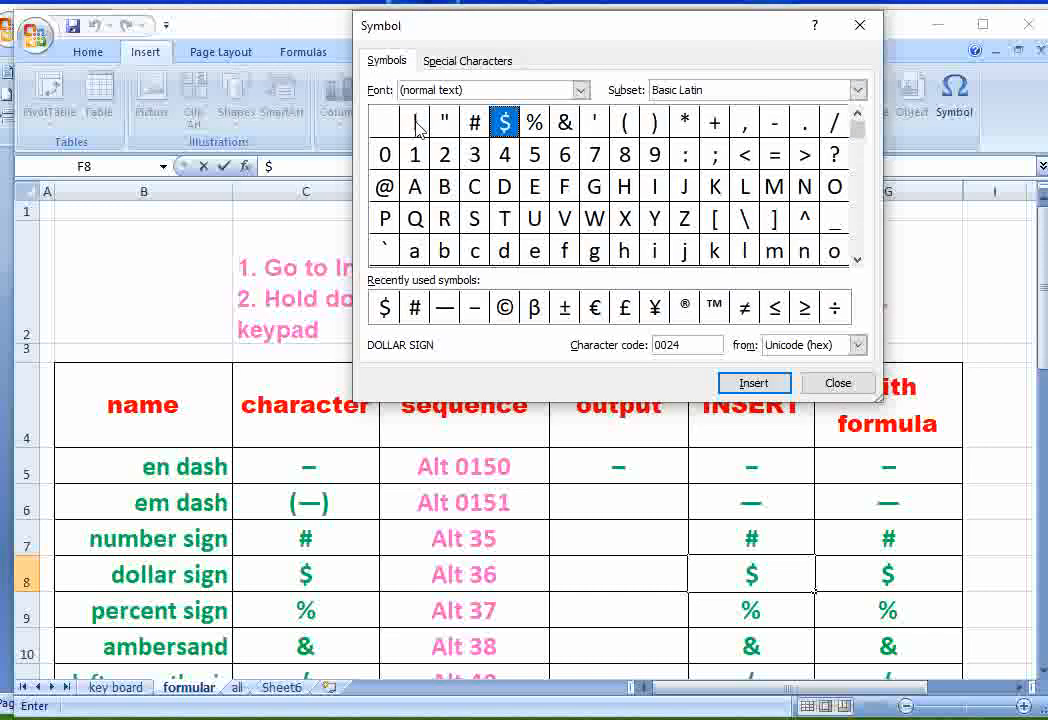
{"action": "left_click", "coordinate": [417, 125]}
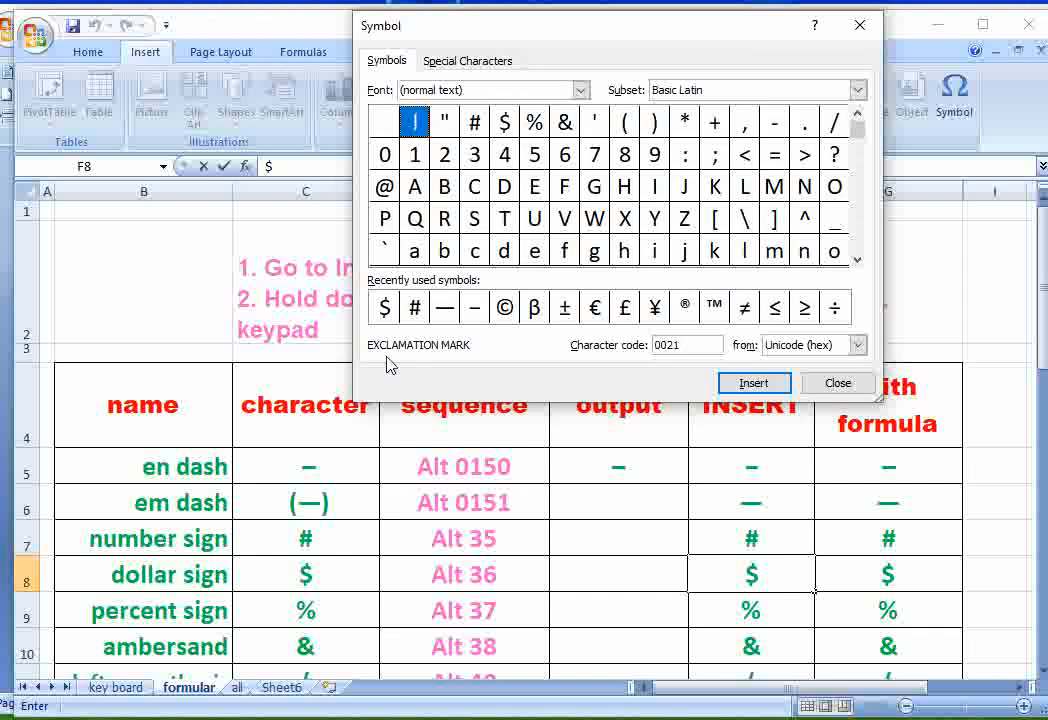
{"action": "left_click", "coordinate": [446, 122]}
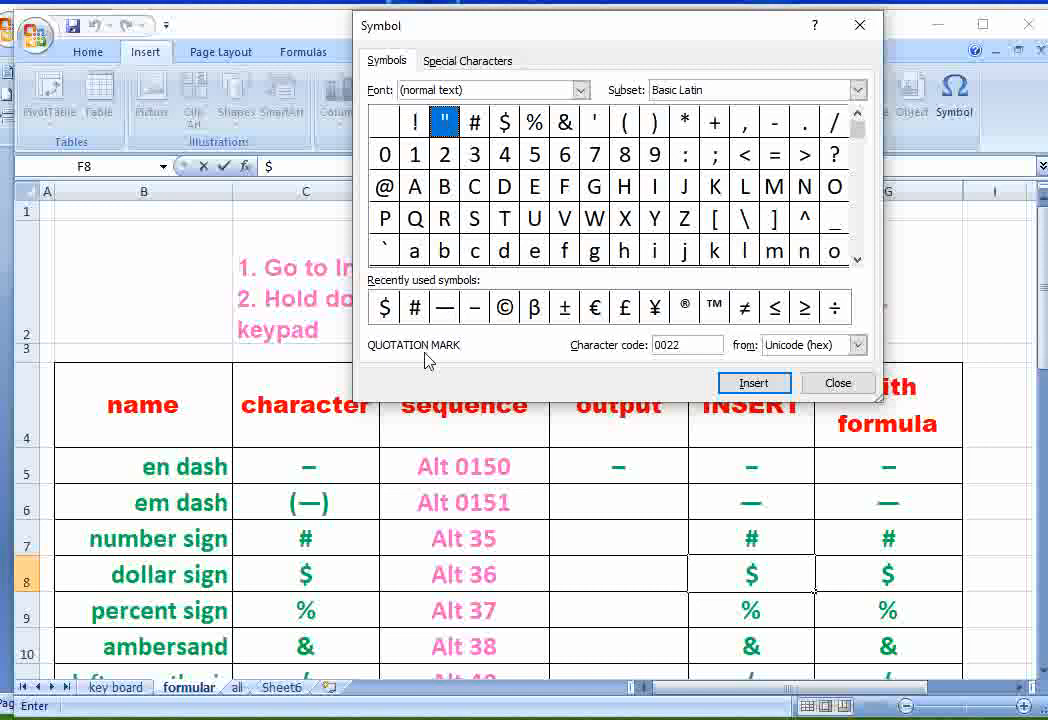
{"action": "left_click", "coordinate": [477, 128]}
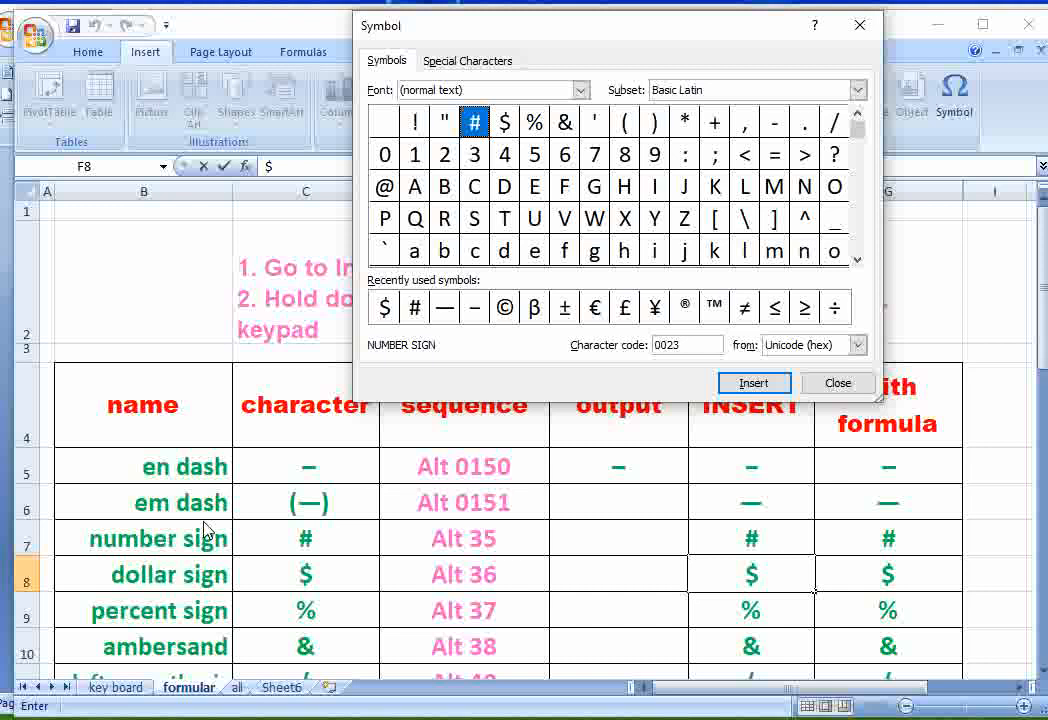
{"action": "left_click", "coordinate": [505, 124]}
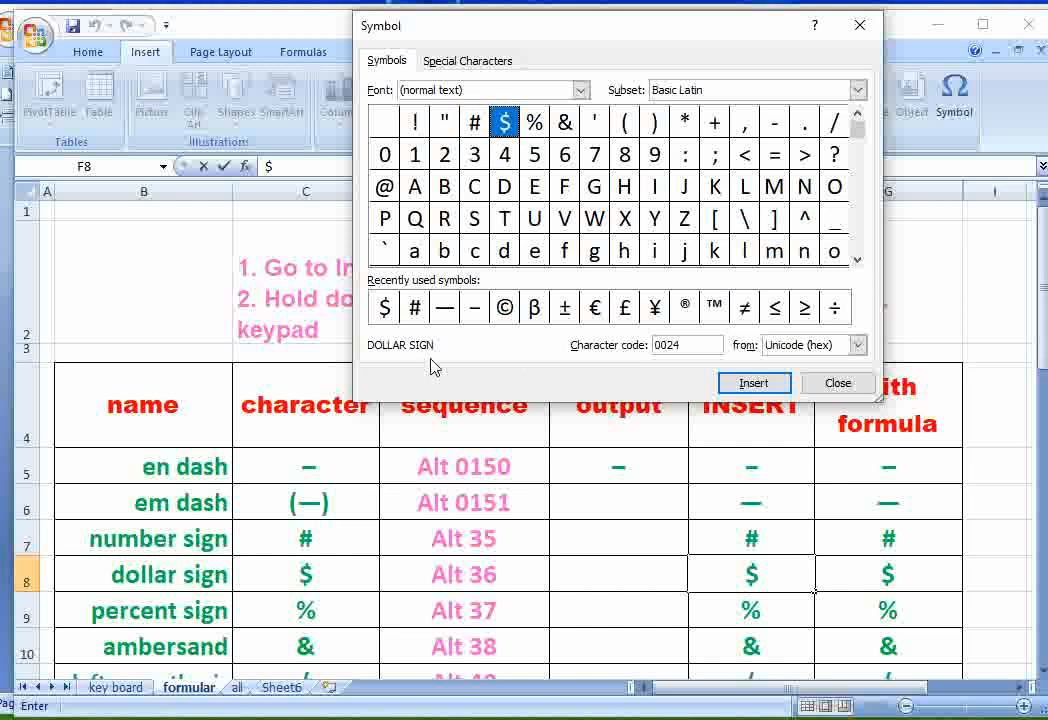
{"action": "left_click", "coordinate": [535, 123]}
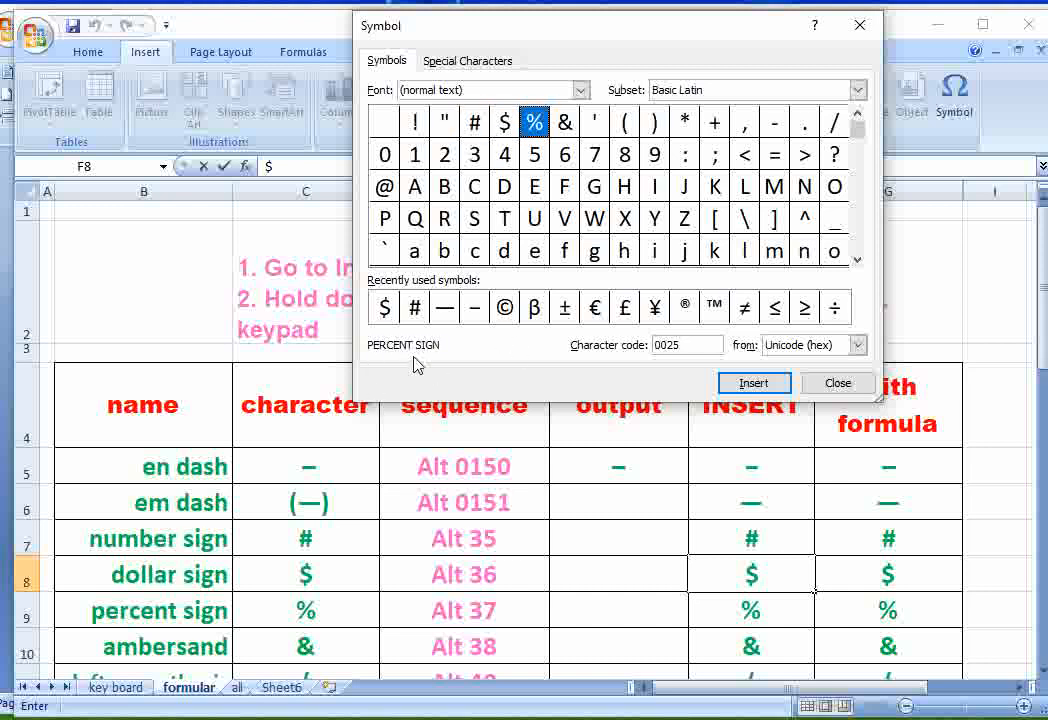
{"action": "left_click", "coordinate": [565, 123]}
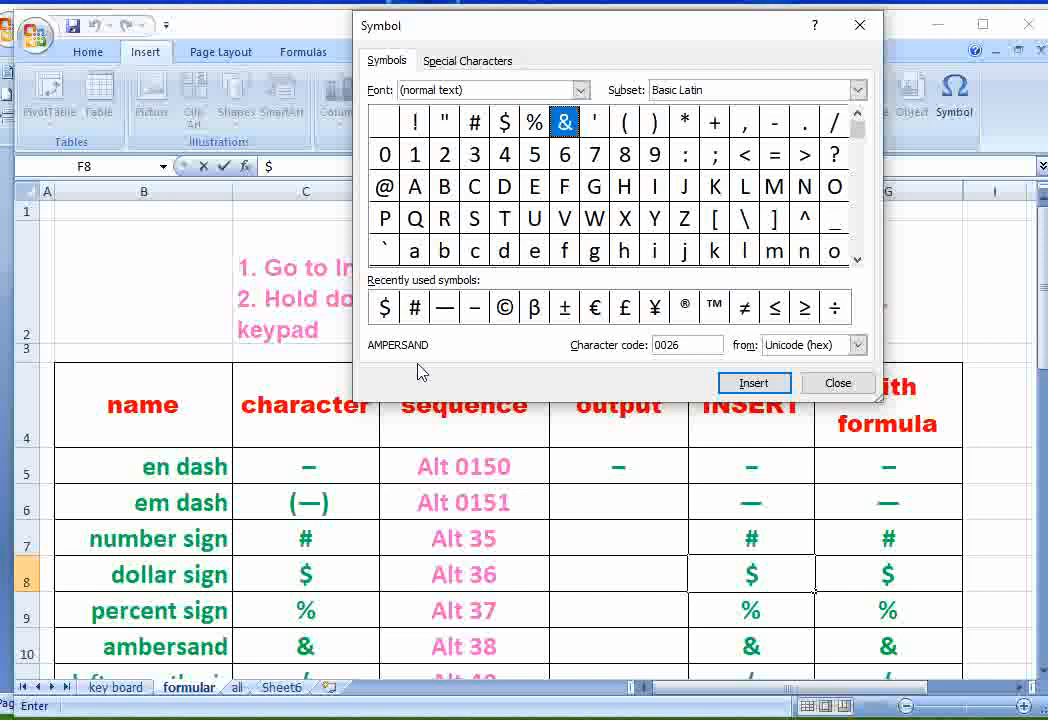
{"action": "left_click", "coordinate": [595, 122]}
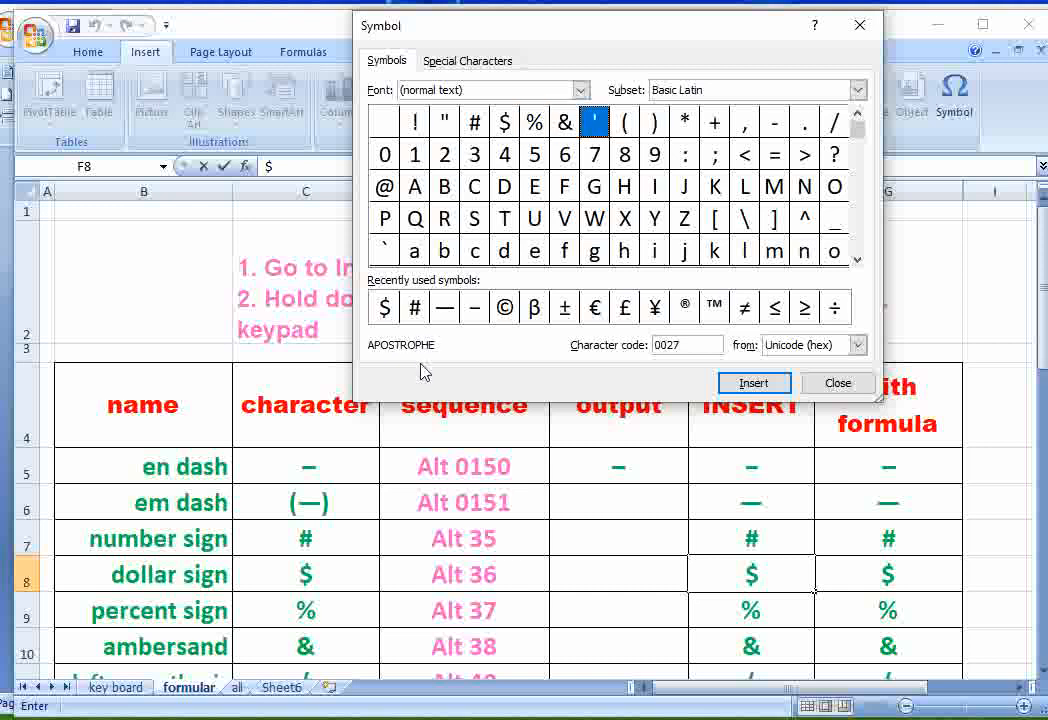
{"action": "left_click", "coordinate": [625, 124]}
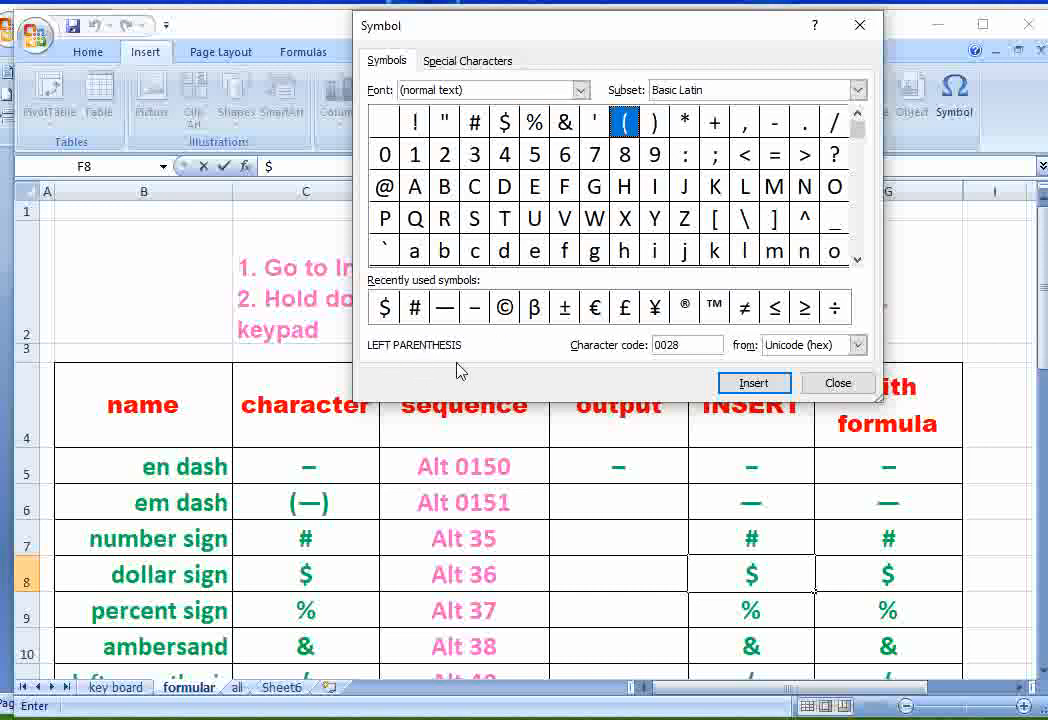
{"action": "left_click", "coordinate": [655, 122]}
{"action": "left_click", "coordinate": [686, 124]}
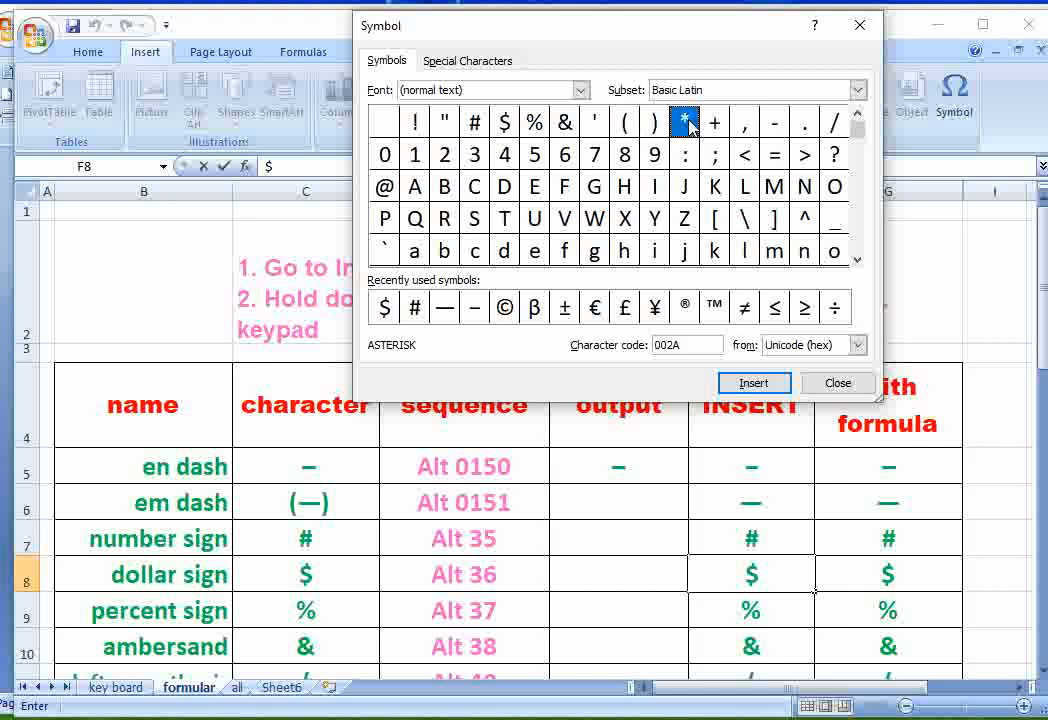
{"action": "left_click", "coordinate": [712, 130]}
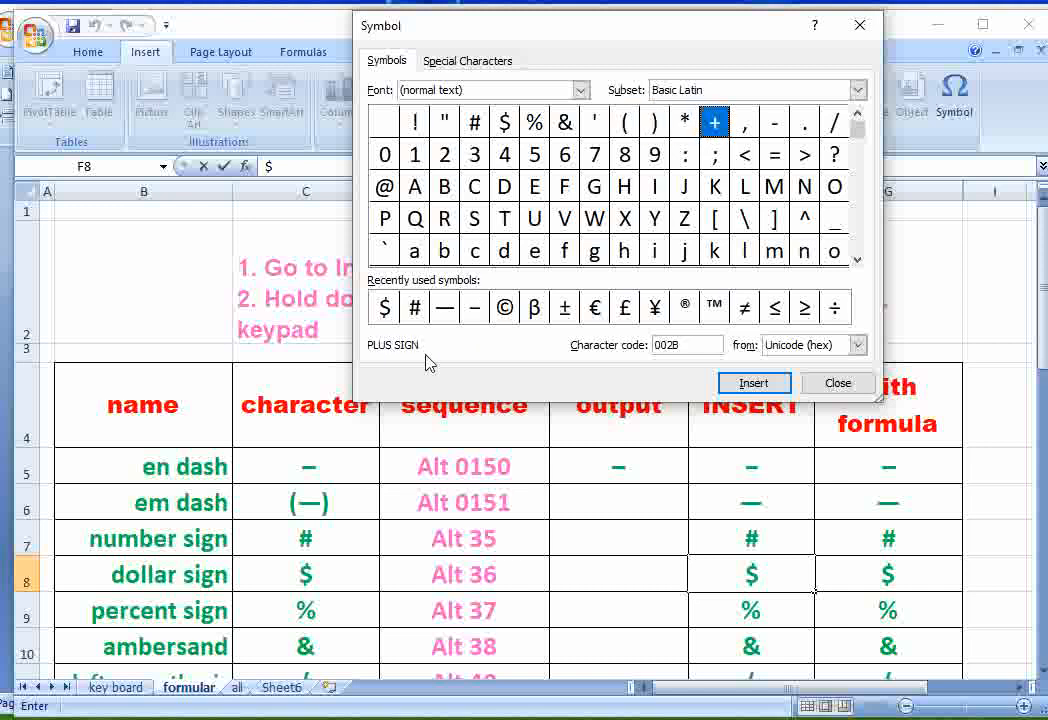
{"action": "left_click", "coordinate": [830, 125]}
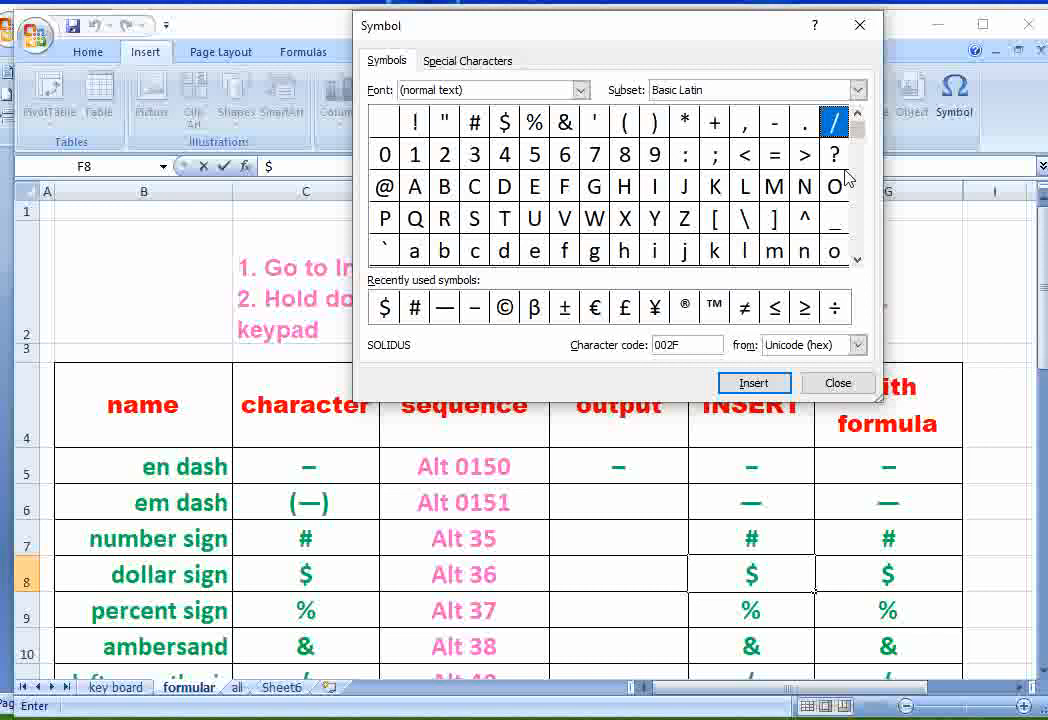
{"action": "left_click", "coordinate": [748, 222]}
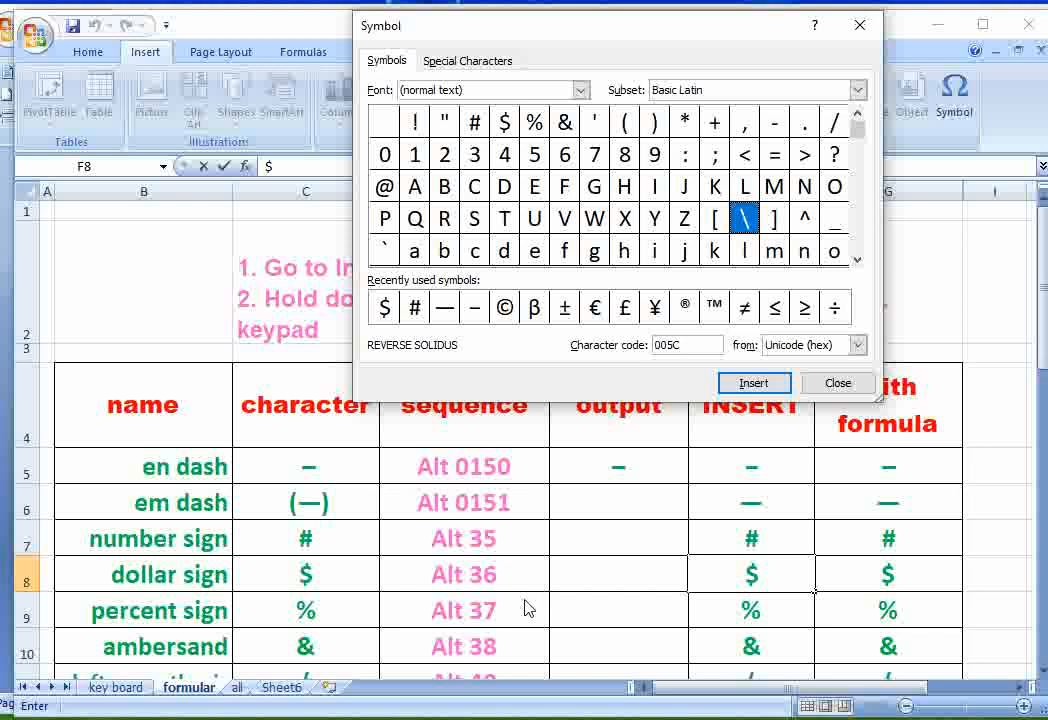
{"action": "left_click", "coordinate": [863, 28]}
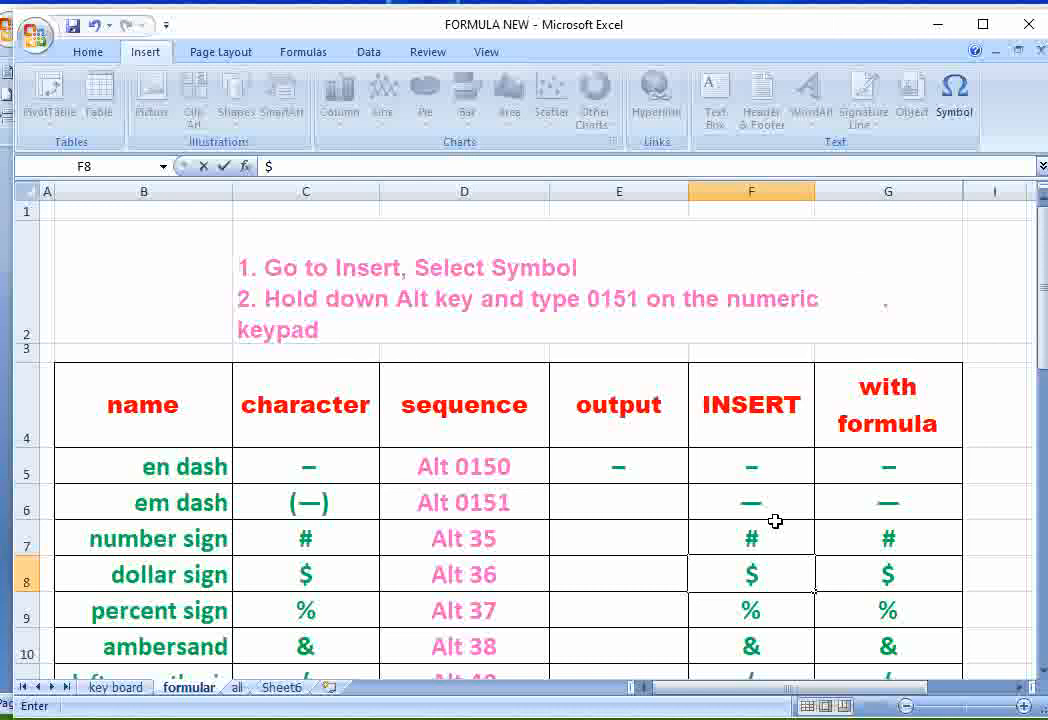
{"action": "scroll", "coordinate": [767, 568], "scroll_direction": "down", "scroll_amount": 1}
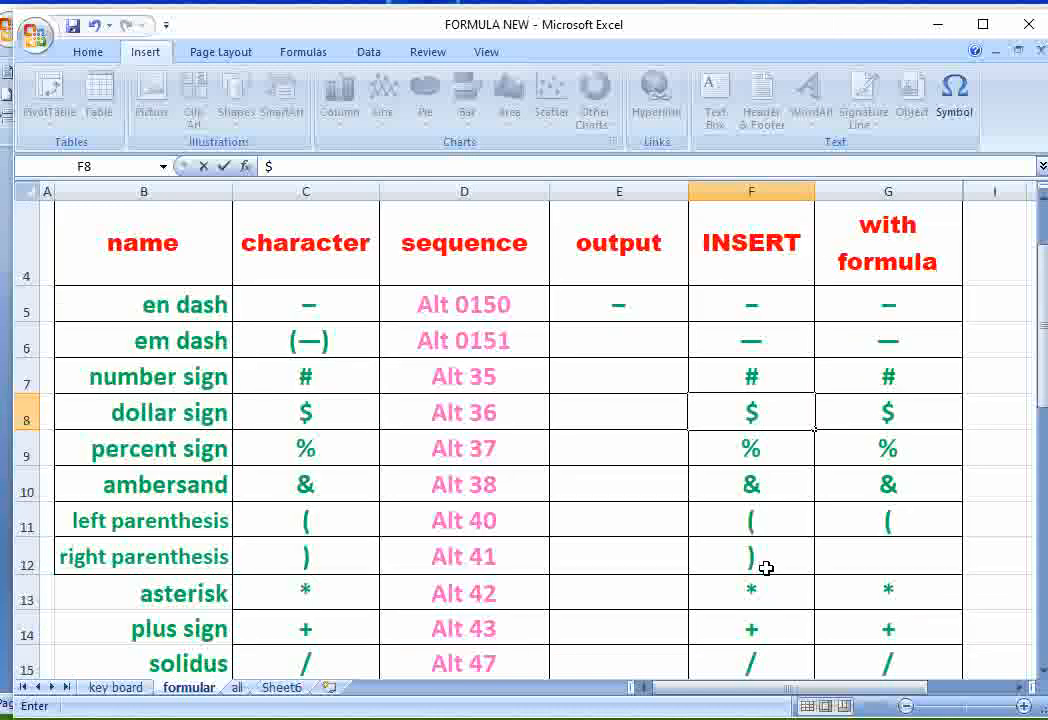
{"action": "scroll", "coordinate": [767, 568], "scroll_direction": "up", "scroll_amount": 1}
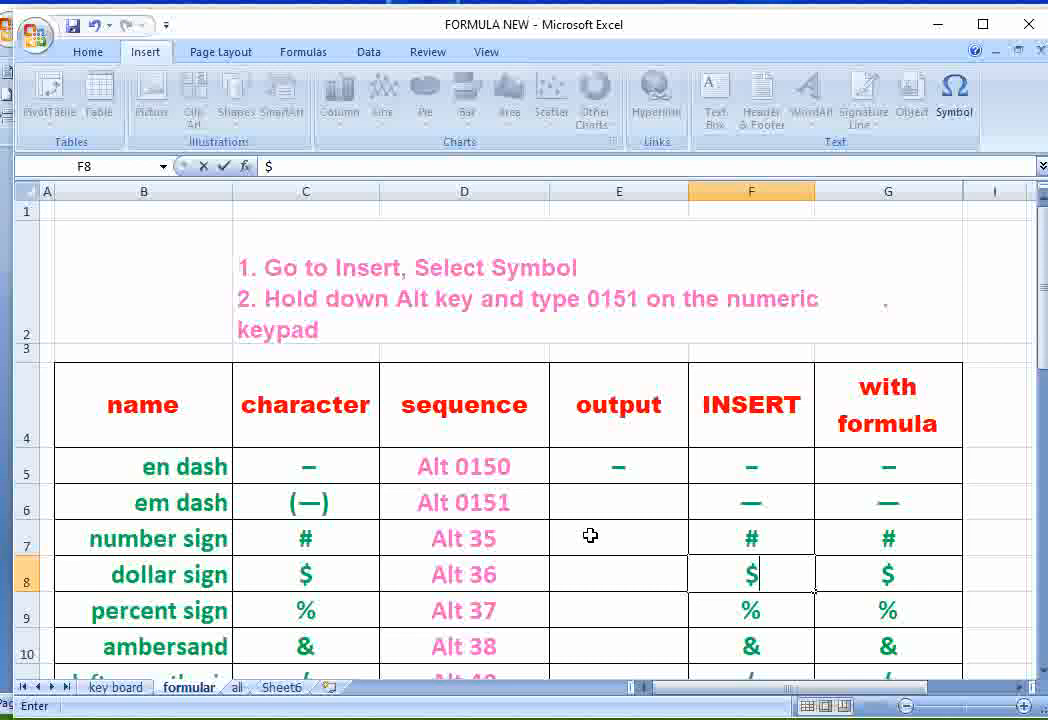
- Look at the numeric keypad picture on the key board sheet and re-enter the en dash (–) in output cell E5 using Alt code 0150
{"action": "left_click", "coordinate": [630, 469]}
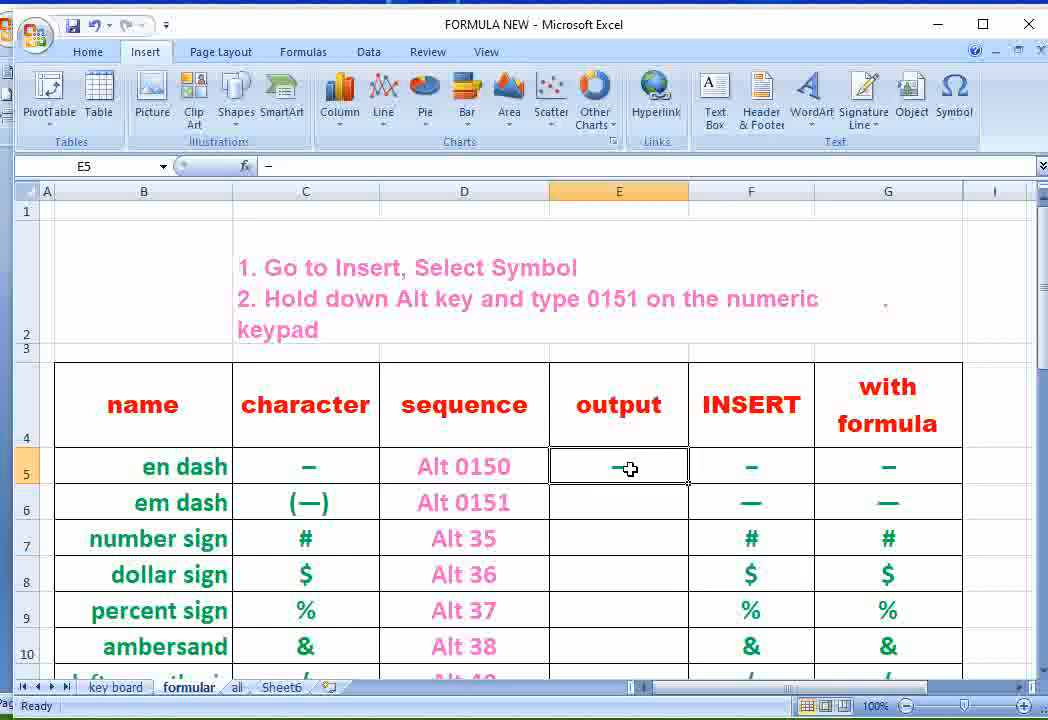
{"action": "left_click", "coordinate": [115, 687]}
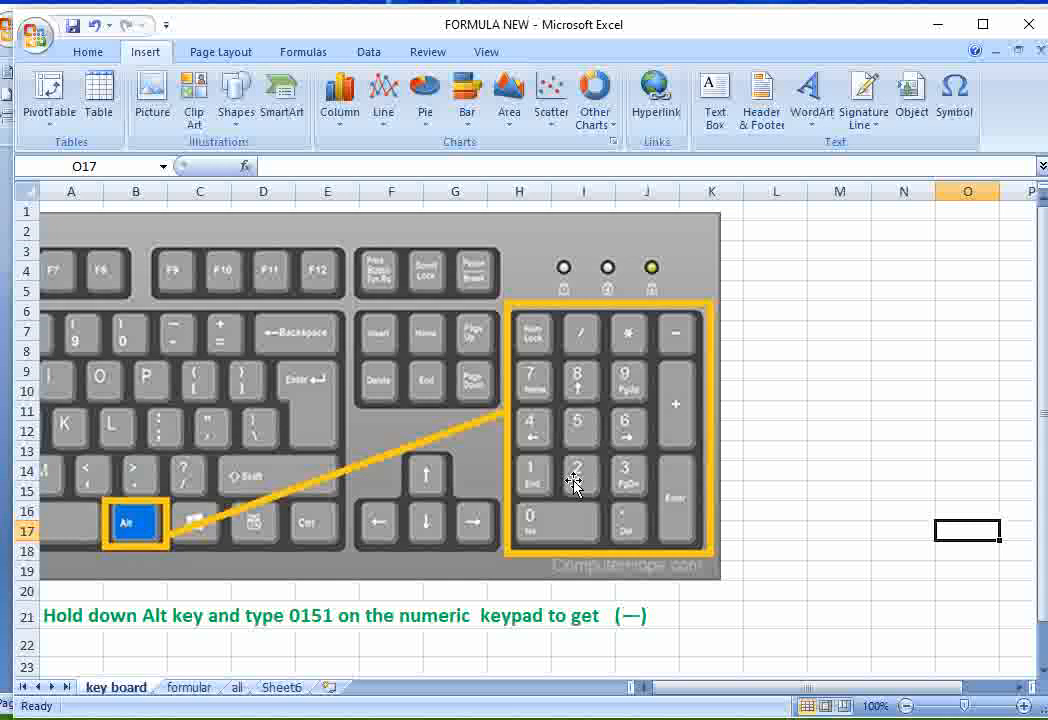
{"action": "left_click", "coordinate": [200, 689]}
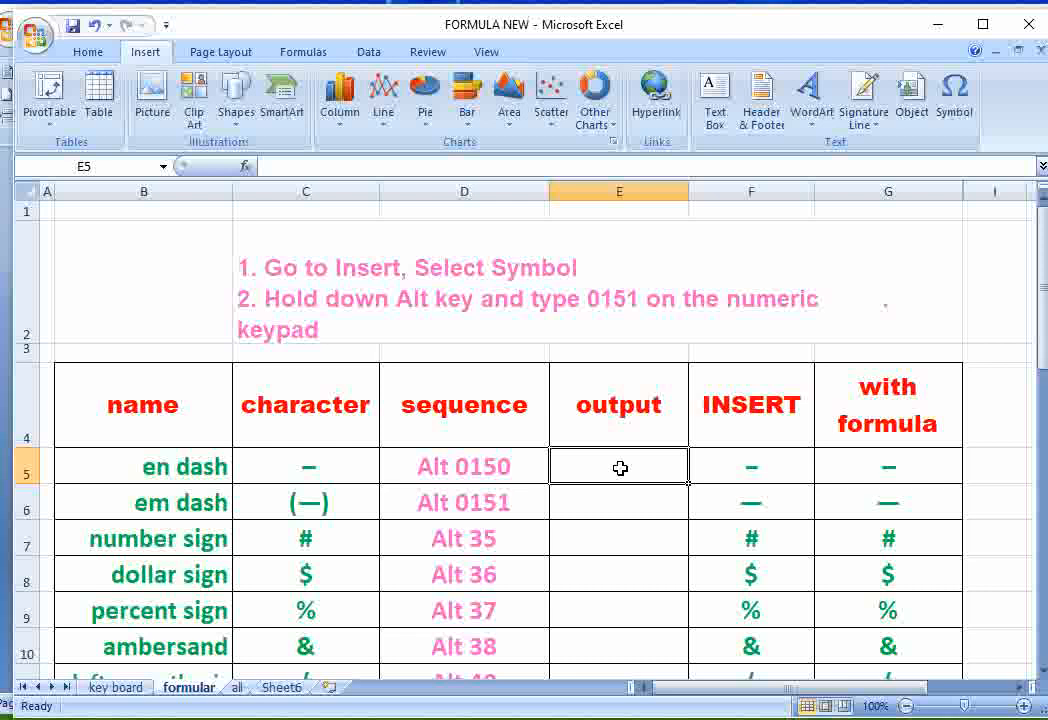
{"action": "key", "text": "alt"}
{"action": "key", "text": "alt"}
{"action": "type", "text": "–"}
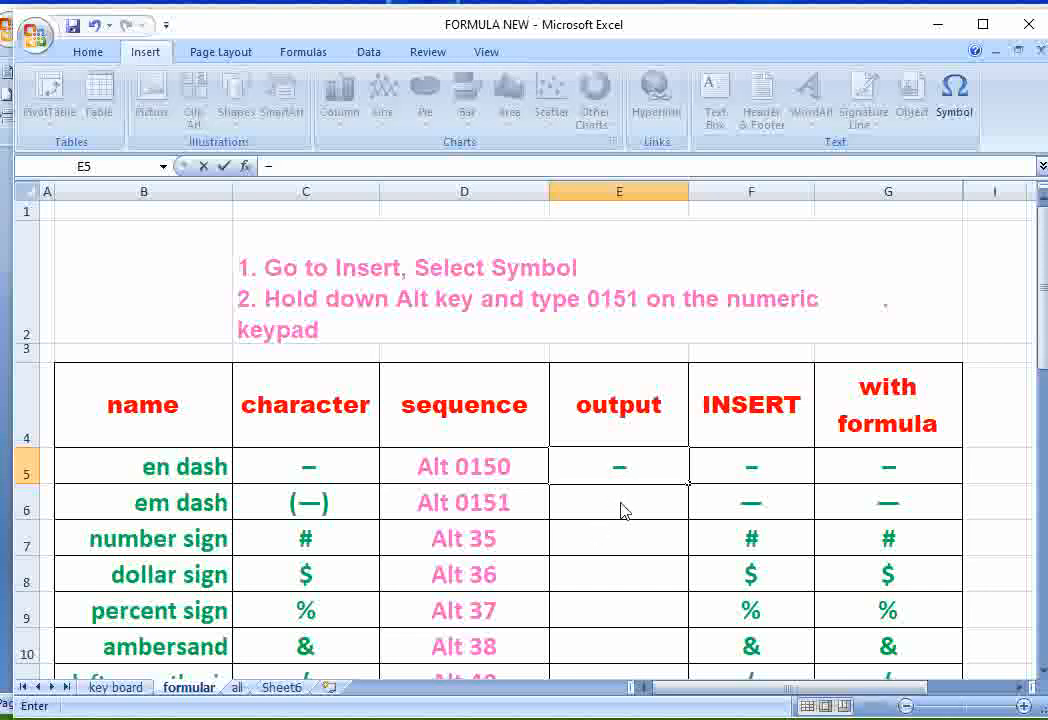
- Enter the em dash (—) in output cell E6 with Alt code 0151 and the number sign (#) in E7 with Alt code 35
{"action": "left_click", "coordinate": [620, 502]}
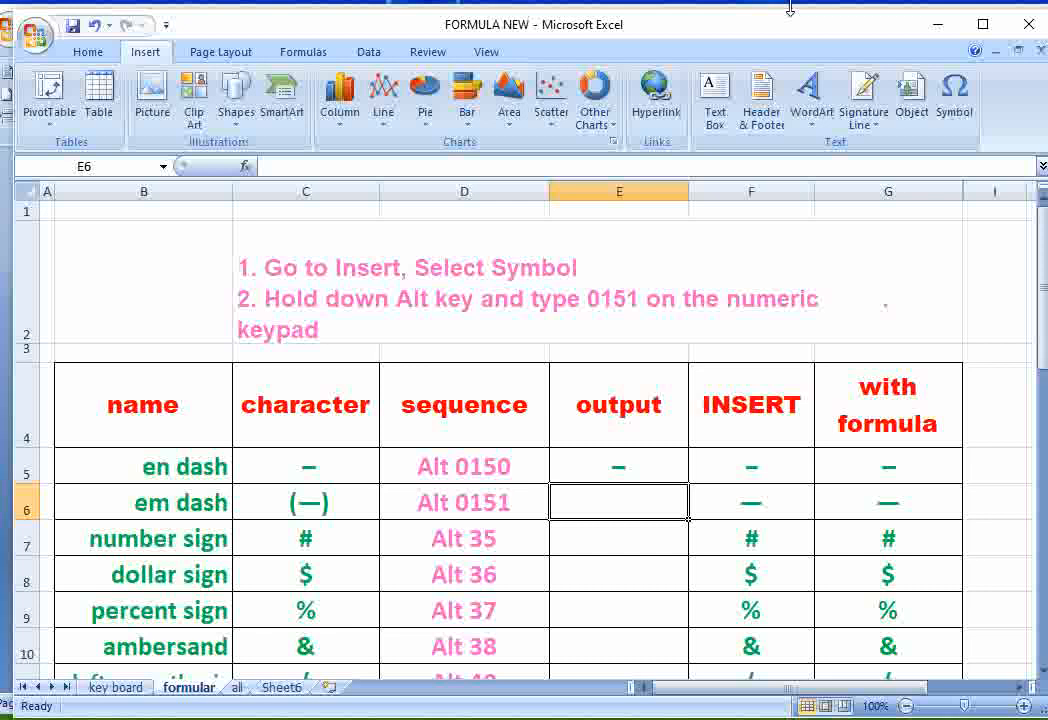
{"action": "type", "text": "—"}
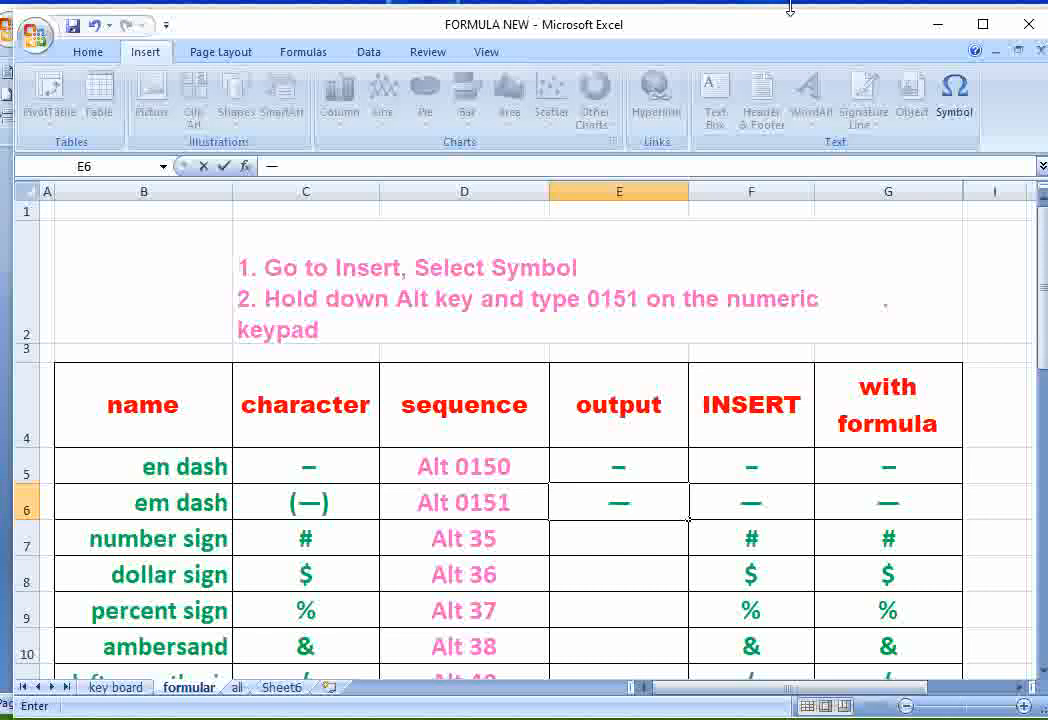
{"action": "left_click", "coordinate": [633, 547]}
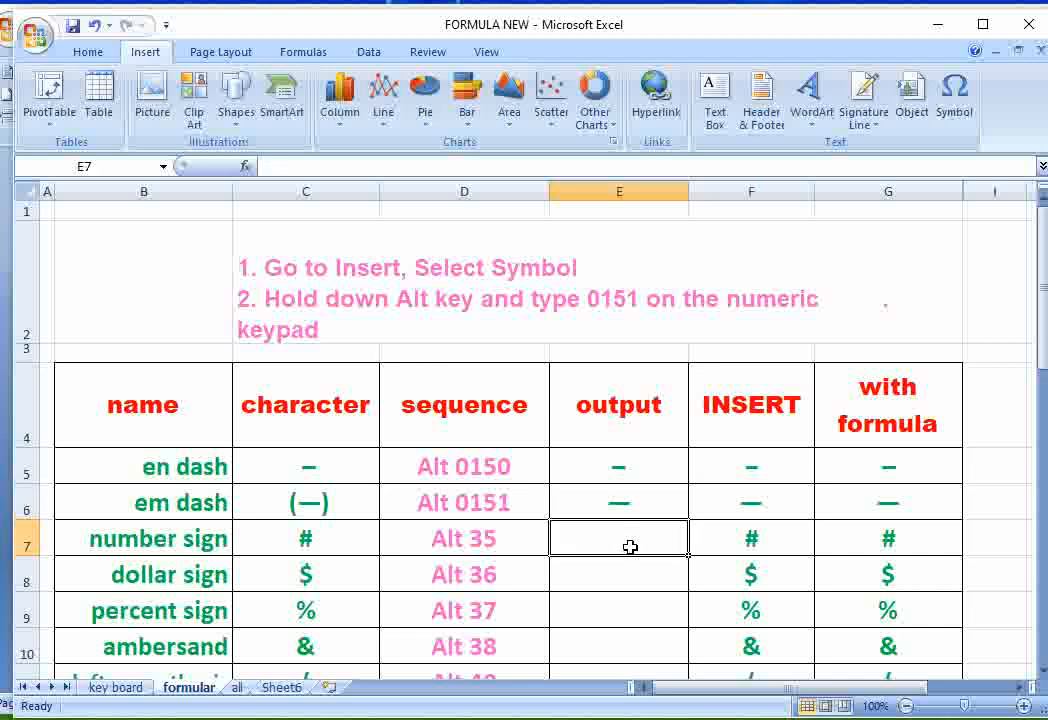
{"action": "key", "text": "alt"}
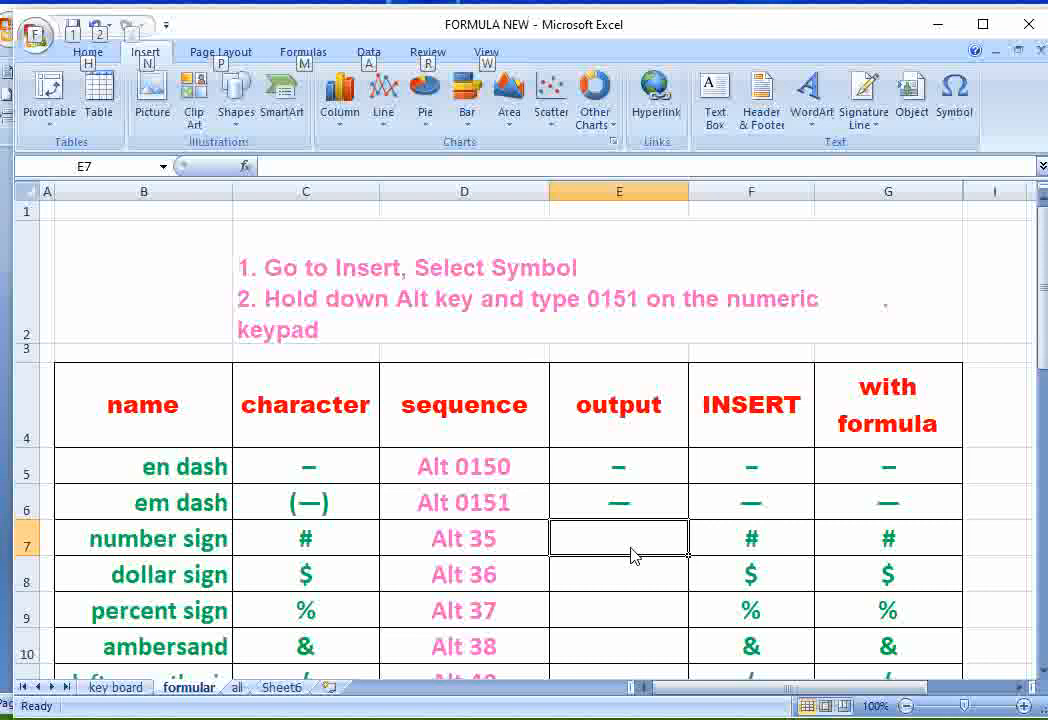
{"action": "type", "text": "#"}
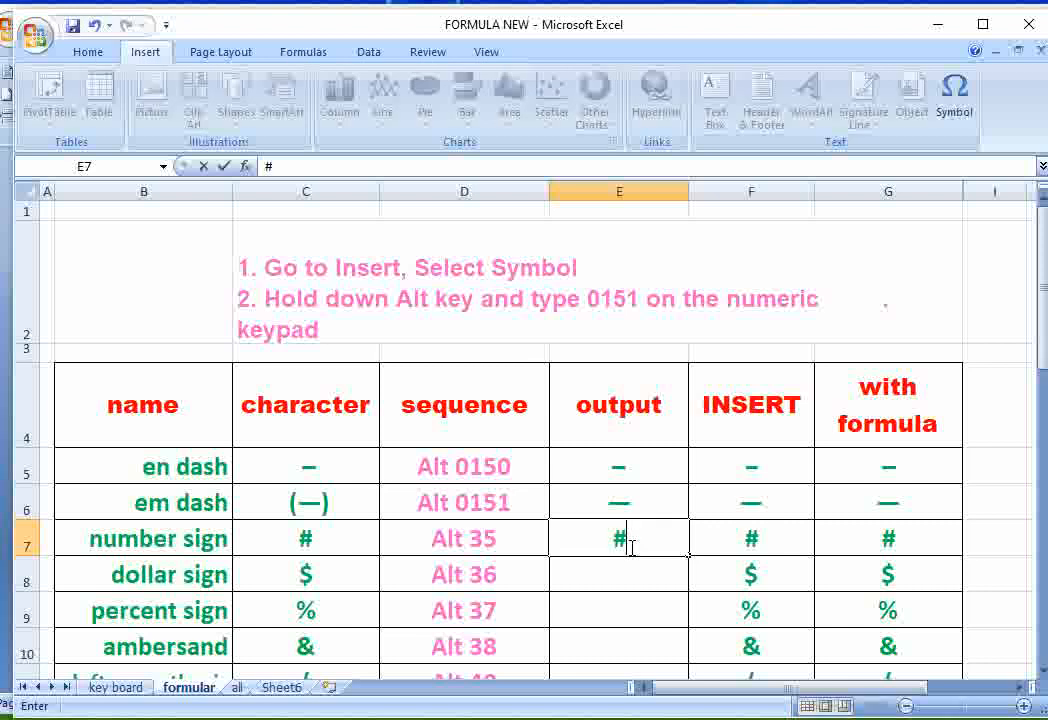
- Enter the dollar sign ($) in cell E8 of the output column with Alt code 36
{"action": "left_click", "coordinate": [617, 579]}
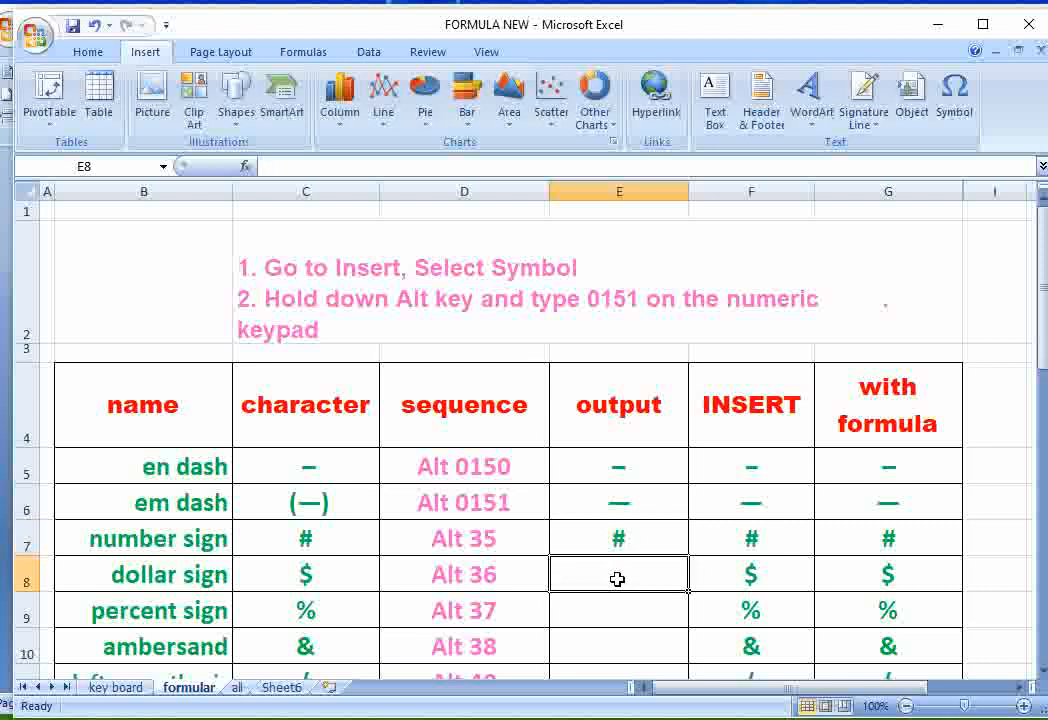
{"action": "key", "text": "alt"}
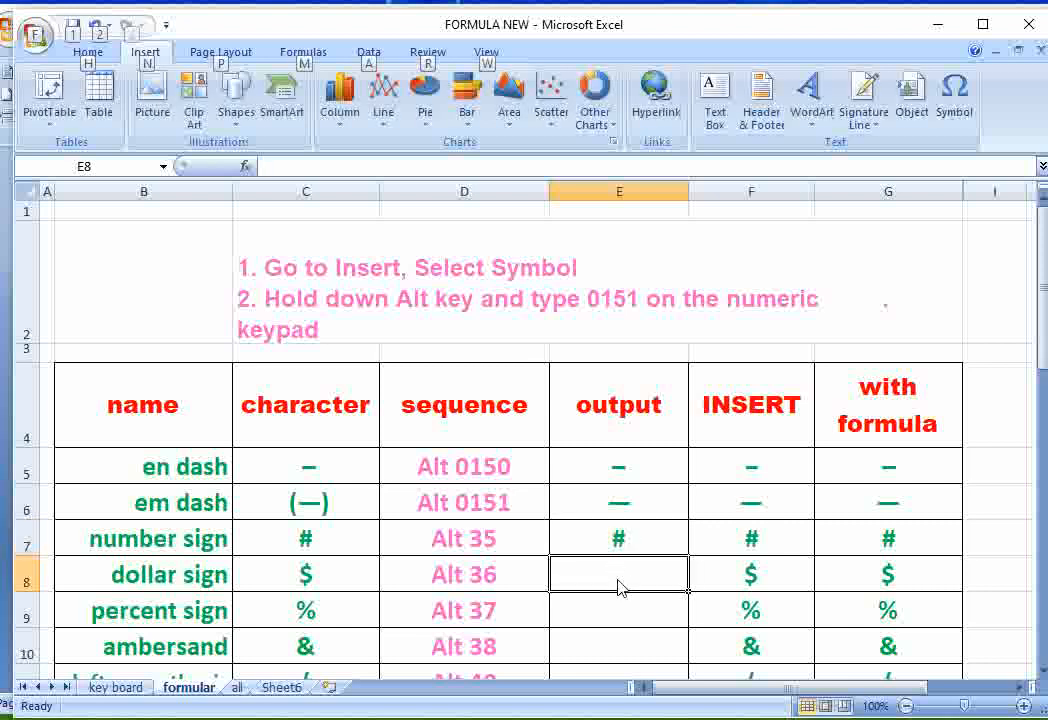
{"action": "type", "text": "$"}
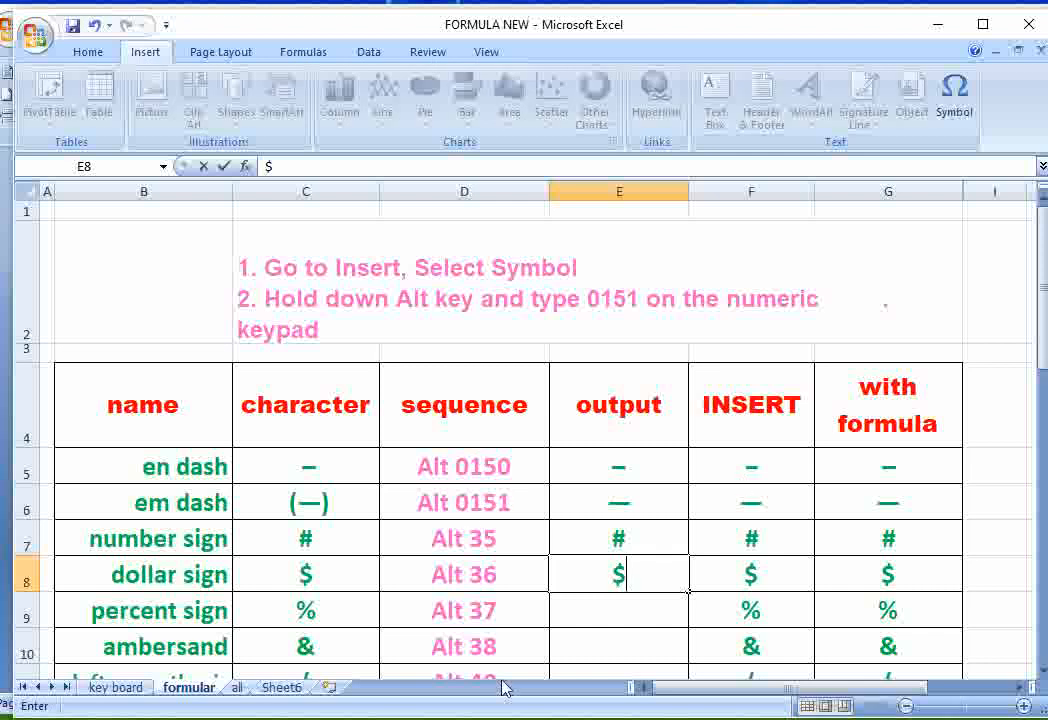
- Enter the one-half fraction (½) in cell E19 of the output column with Alt code 171
{"action": "scroll", "coordinate": [651, 537], "scroll_direction": "down", "scroll_amount": 3}
{"action": "scroll", "coordinate": [652, 536], "scroll_direction": "up", "scroll_amount": 1}
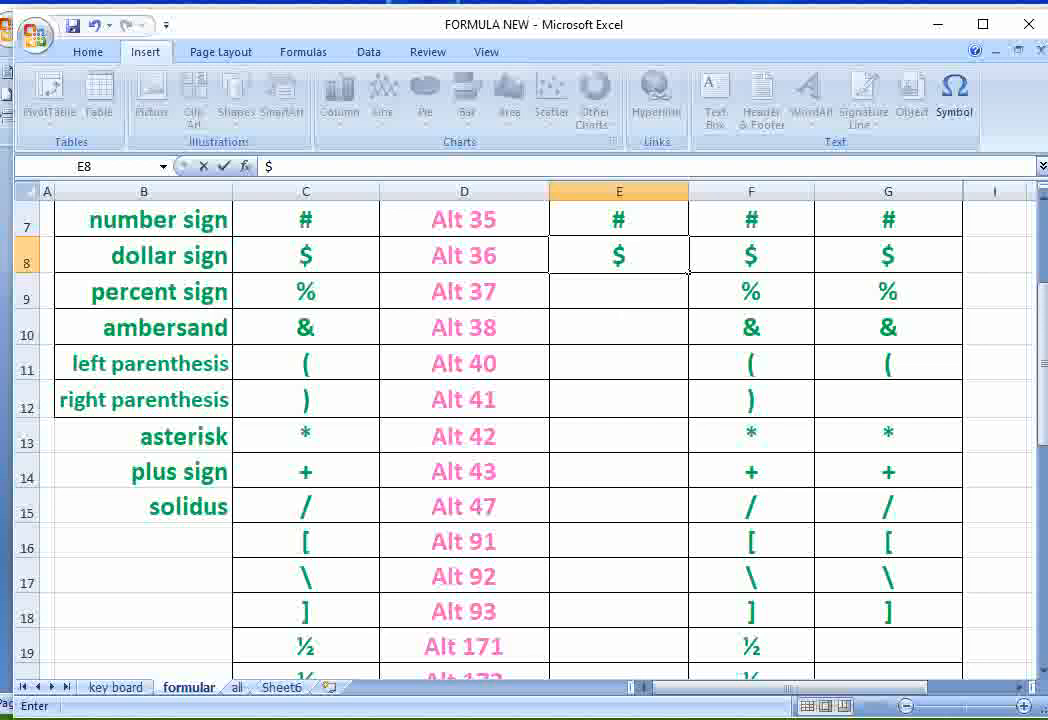
{"action": "left_click", "coordinate": [606, 645]}
{"action": "scroll", "coordinate": [695, 545], "scroll_direction": "down", "scroll_amount": 2}
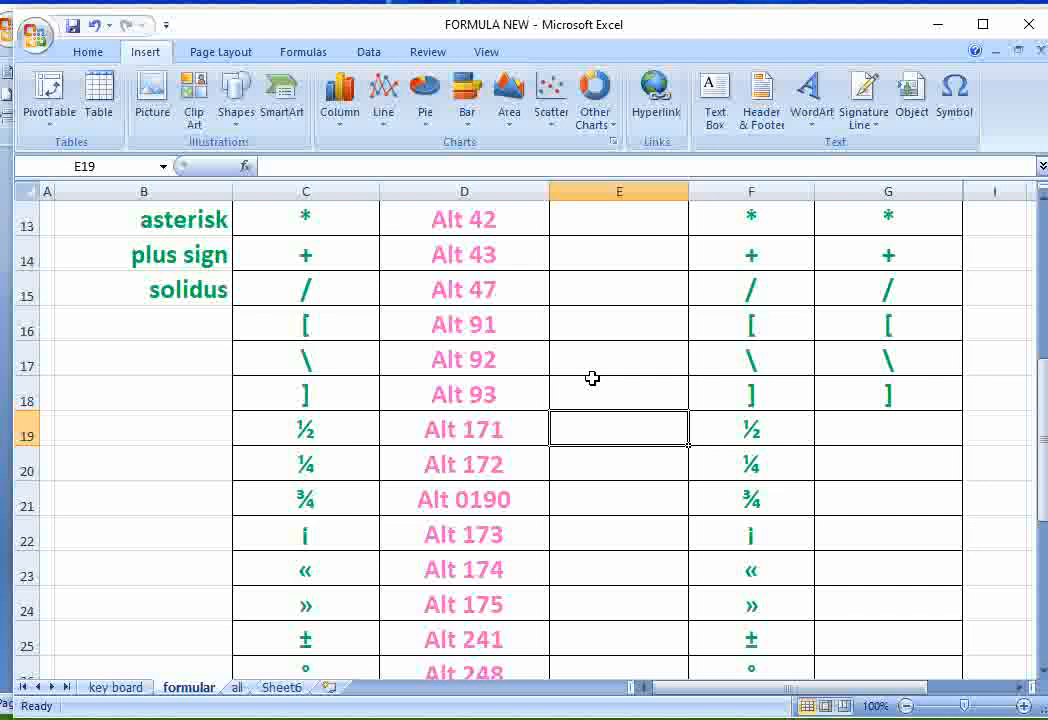
{"action": "type", "text": "½"}
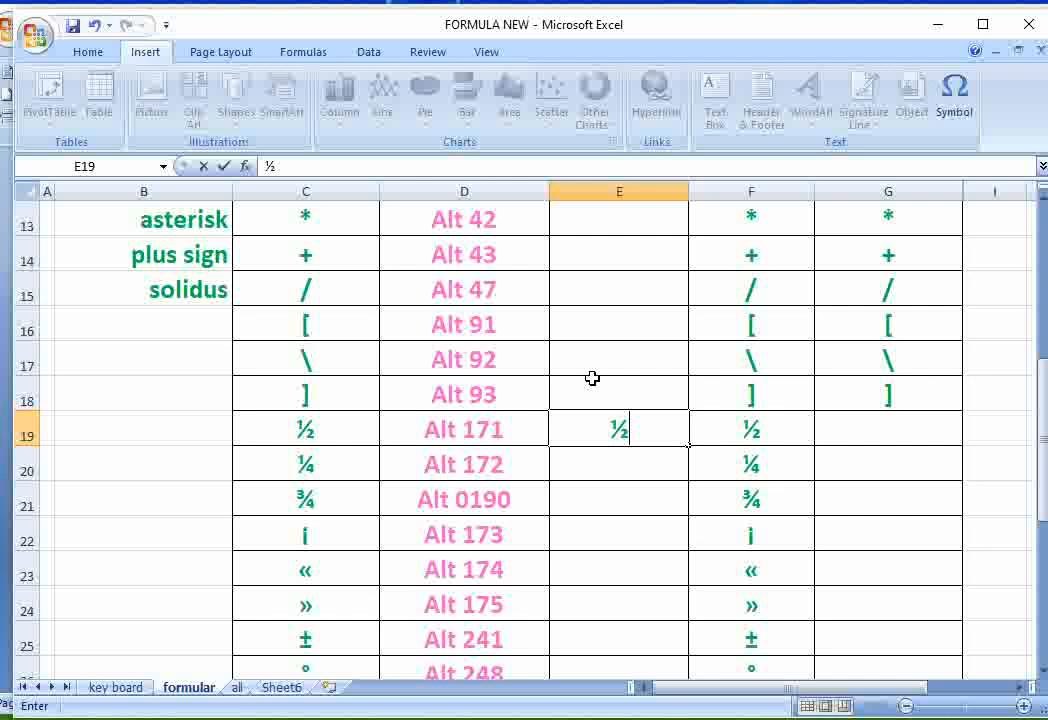
- Enter the one-quarter fraction (¼) in cell E20 of the output column with Alt code 172, correcting the mistyped ¬ character
{"action": "left_click", "coordinate": [630, 465]}
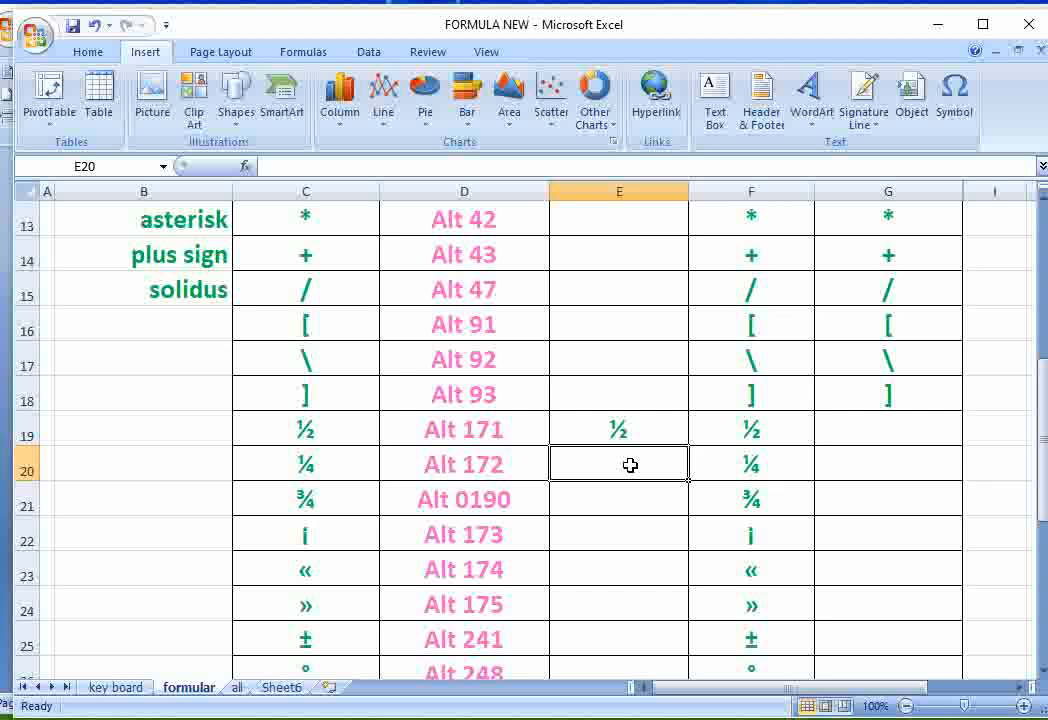
{"action": "type", "text": "¬"}
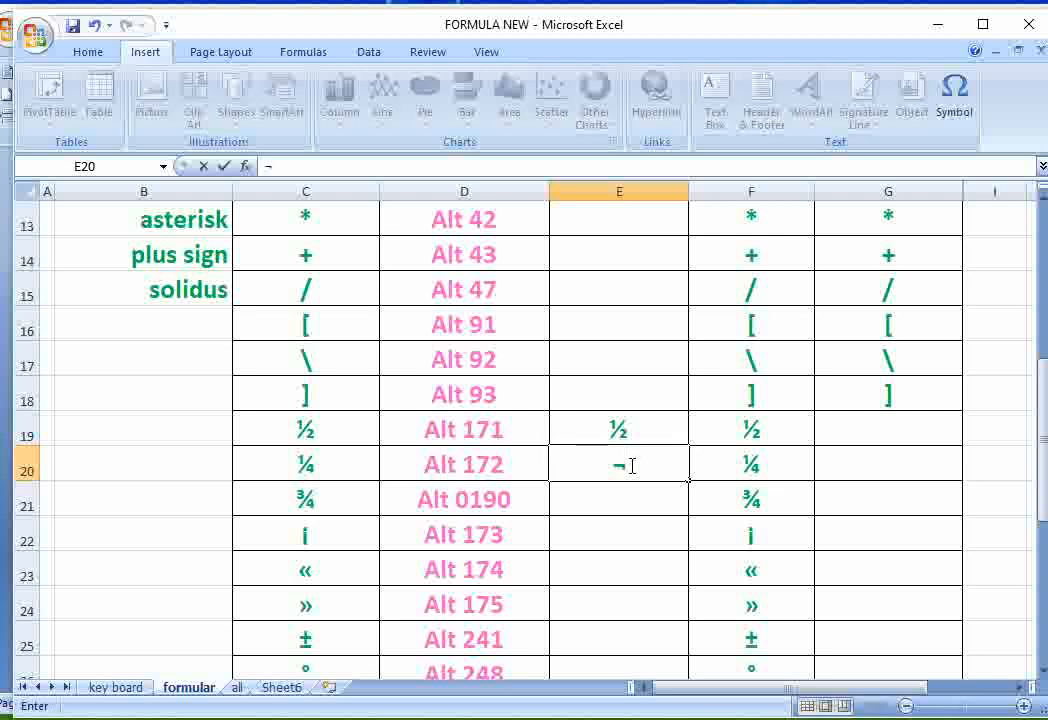
{"action": "key", "text": "BackSpace"}
{"action": "type", "text": "¼"}
{"action": "key", "text": "Return"}
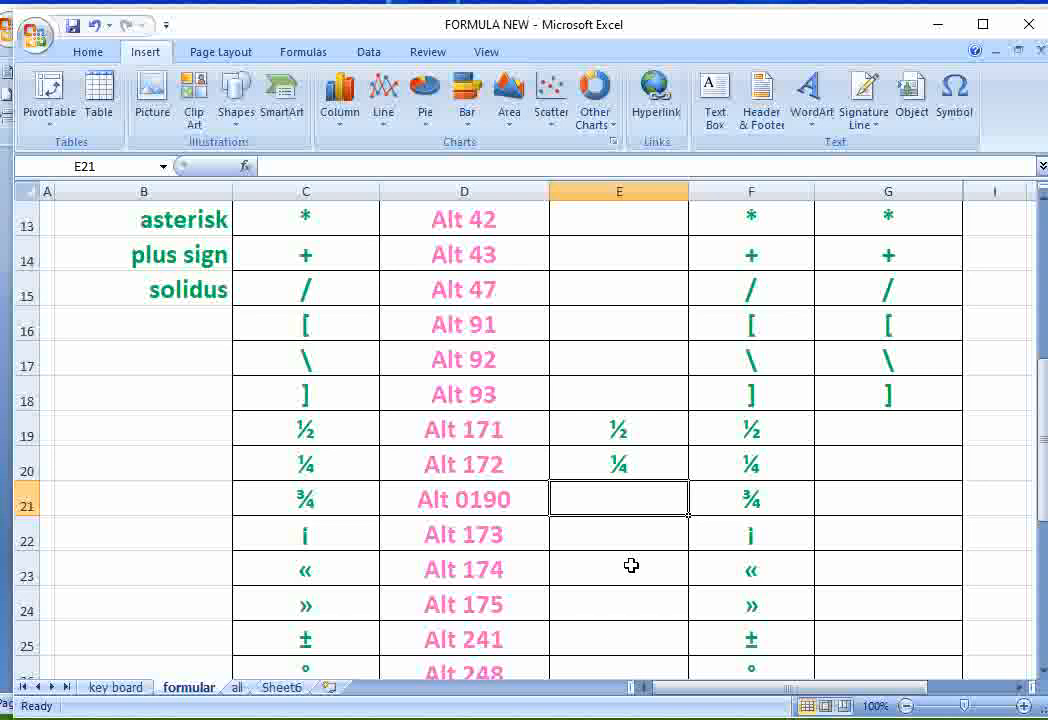
- Enter the three-quarters fraction (¾) in cell E21 of the output column with Alt code 0190
{"action": "type", "text": "¾"}
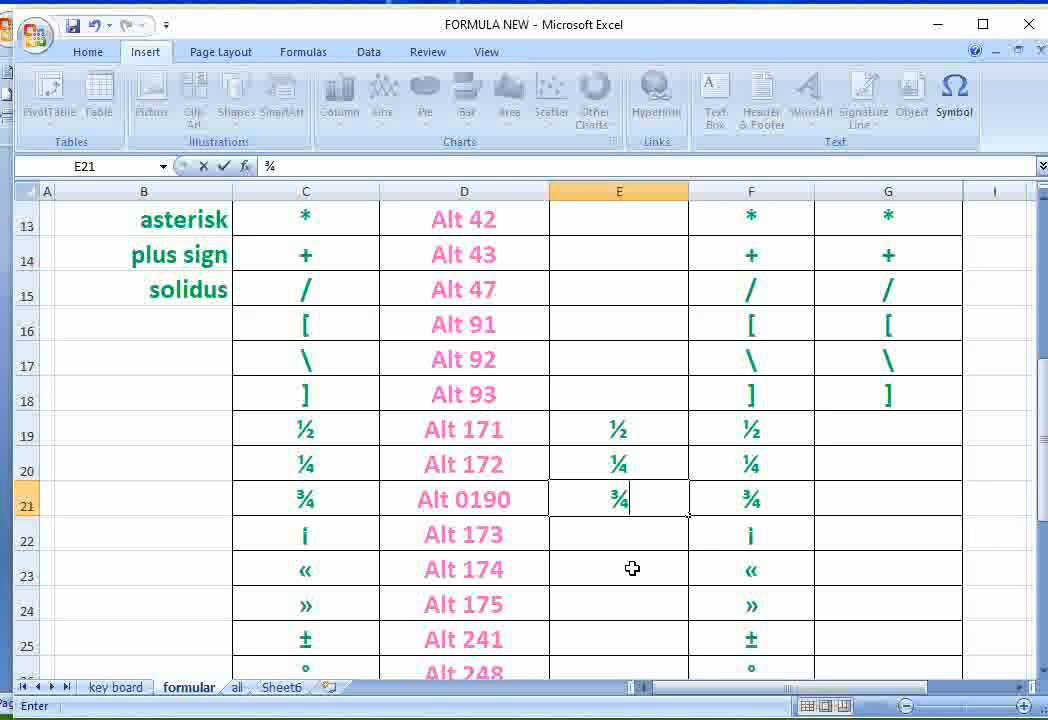
{"action": "left_click", "coordinate": [118, 687]}
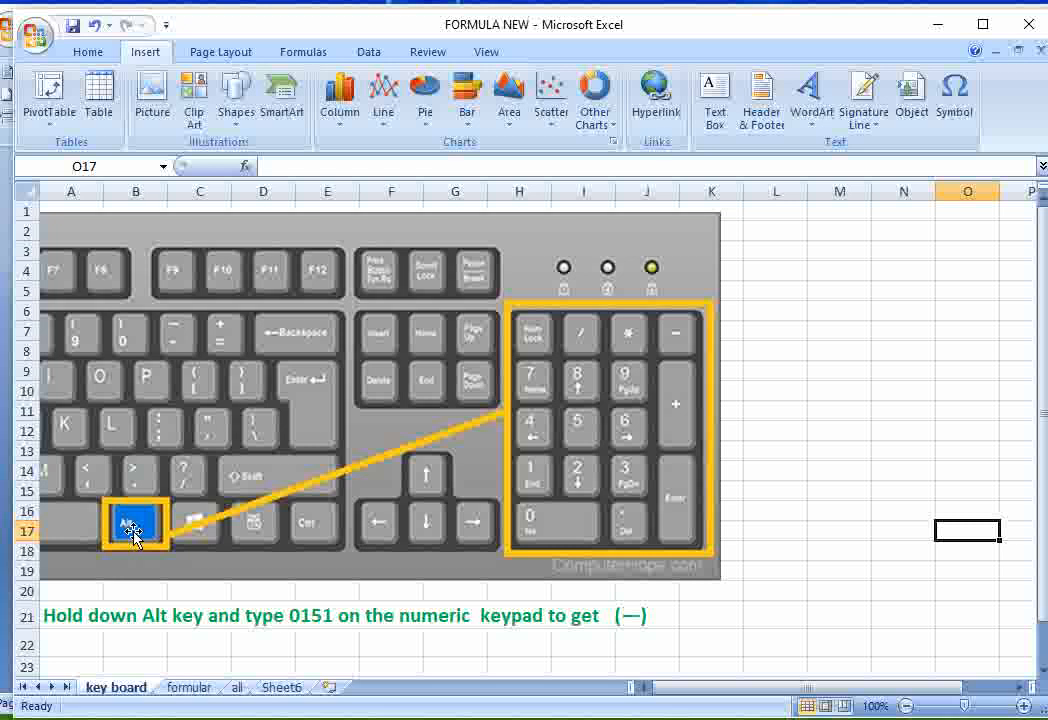
{"action": "left_click", "coordinate": [190, 687]}
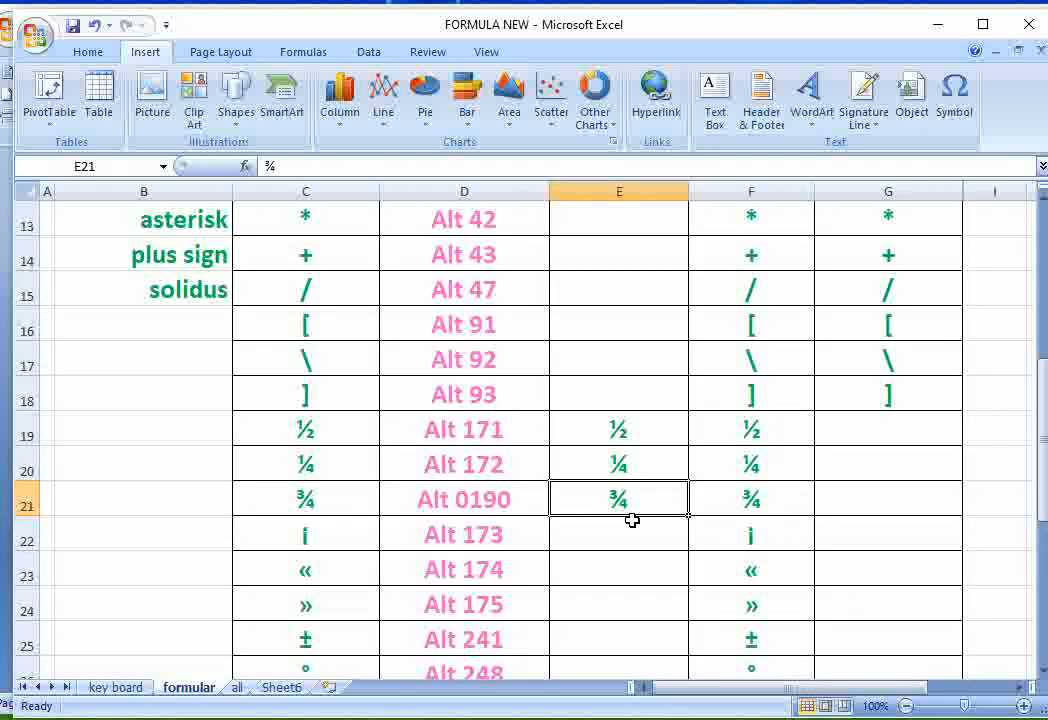
- Review the output column entries on the formular sheet and the Alt key illustration on the key board sheet
{"action": "scroll", "coordinate": [632, 520], "scroll_direction": "up", "scroll_amount": 3}
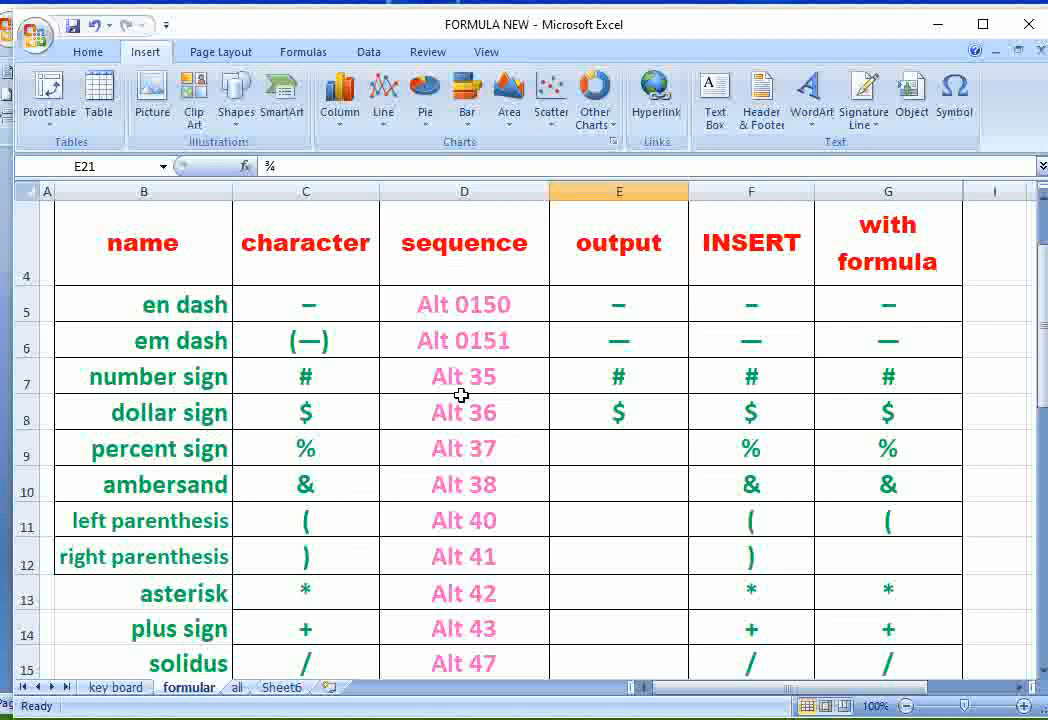
{"action": "left_click", "coordinate": [608, 412]}
{"action": "scroll", "coordinate": [650, 537], "scroll_direction": "up", "scroll_amount": 1}
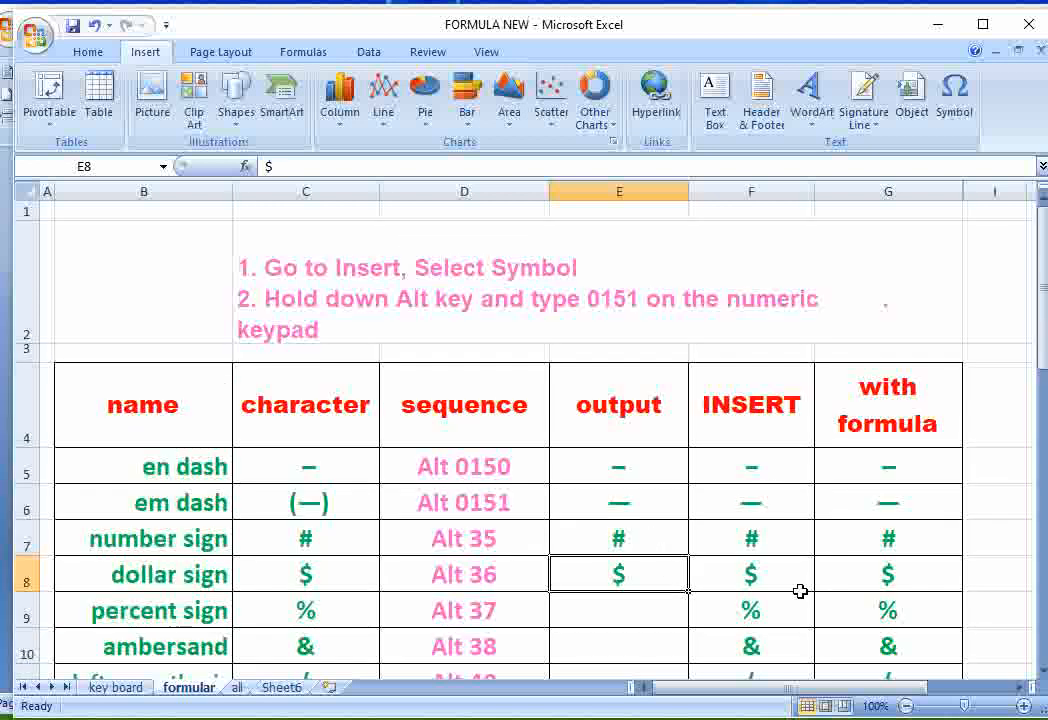
{"action": "scroll", "coordinate": [788, 572], "scroll_direction": "down", "scroll_amount": 2}
{"action": "scroll", "coordinate": [780, 570], "scroll_direction": "up", "scroll_amount": 2}
{"action": "left_click", "coordinate": [108, 687]}
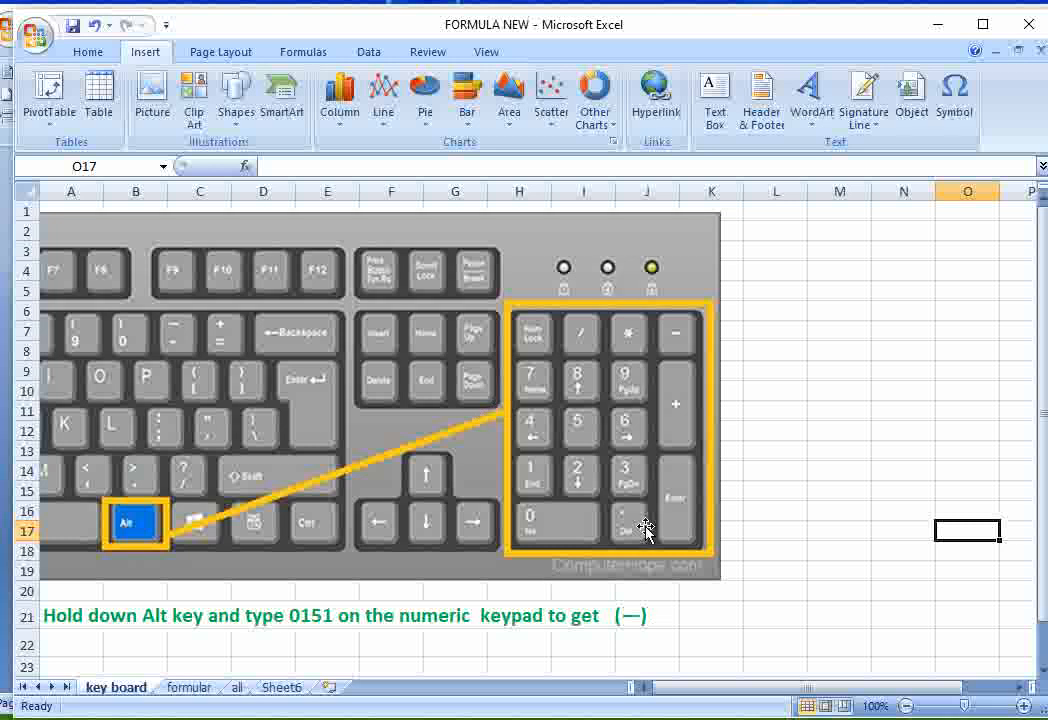
{"action": "left_click", "coordinate": [189, 687]}
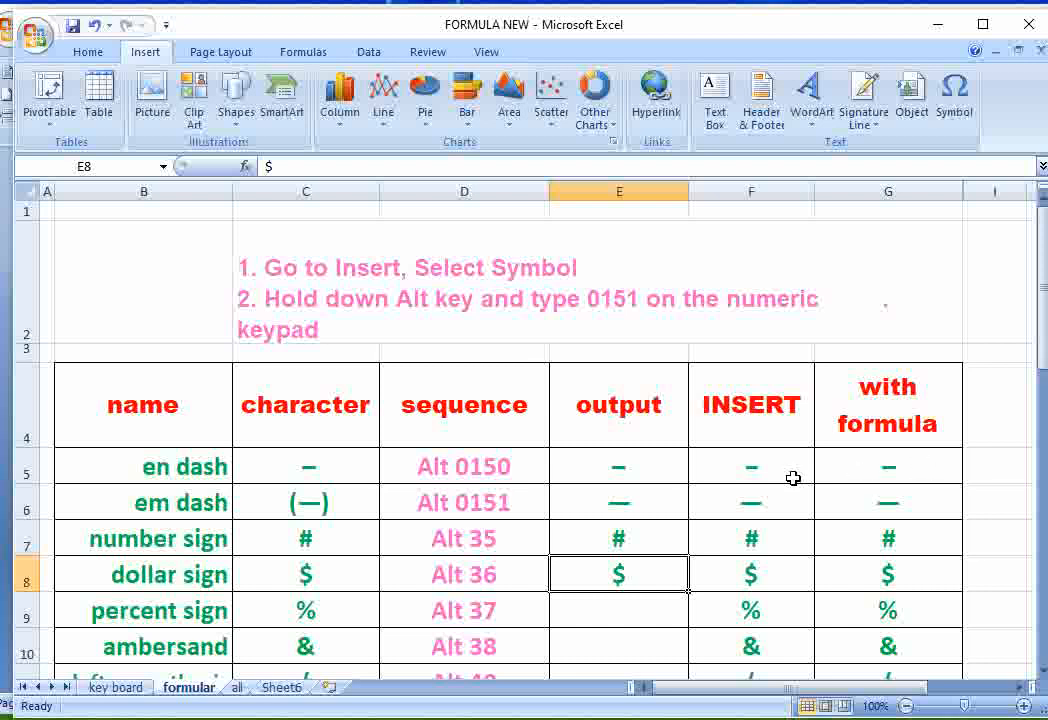
- Replace the en dash entry in cell G5 of the with formula column with the formula =CHAR(150)
{"action": "left_click", "coordinate": [885, 469]}
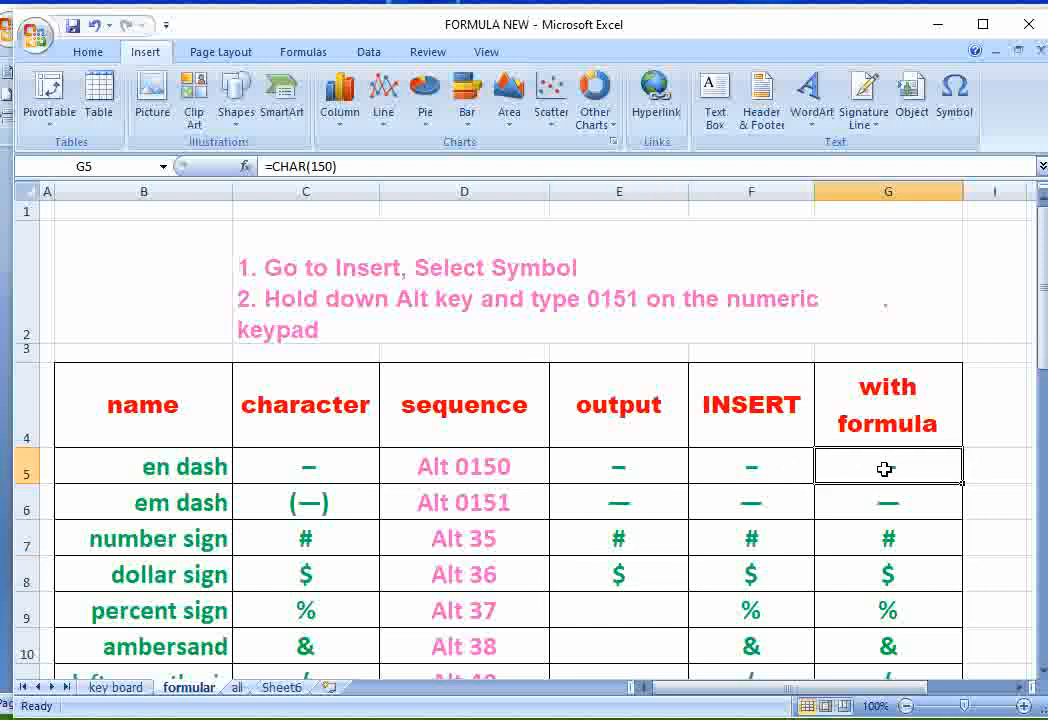
{"action": "key", "text": "Delete"}
{"action": "type", "text": "="}
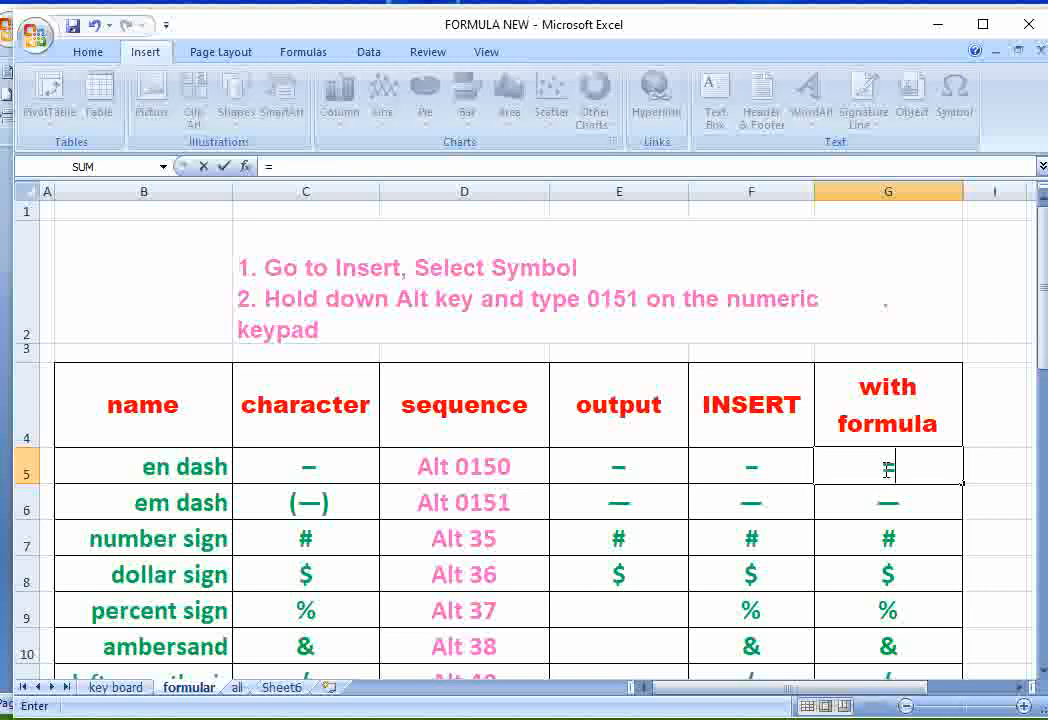
{"action": "type", "text": "cha"}
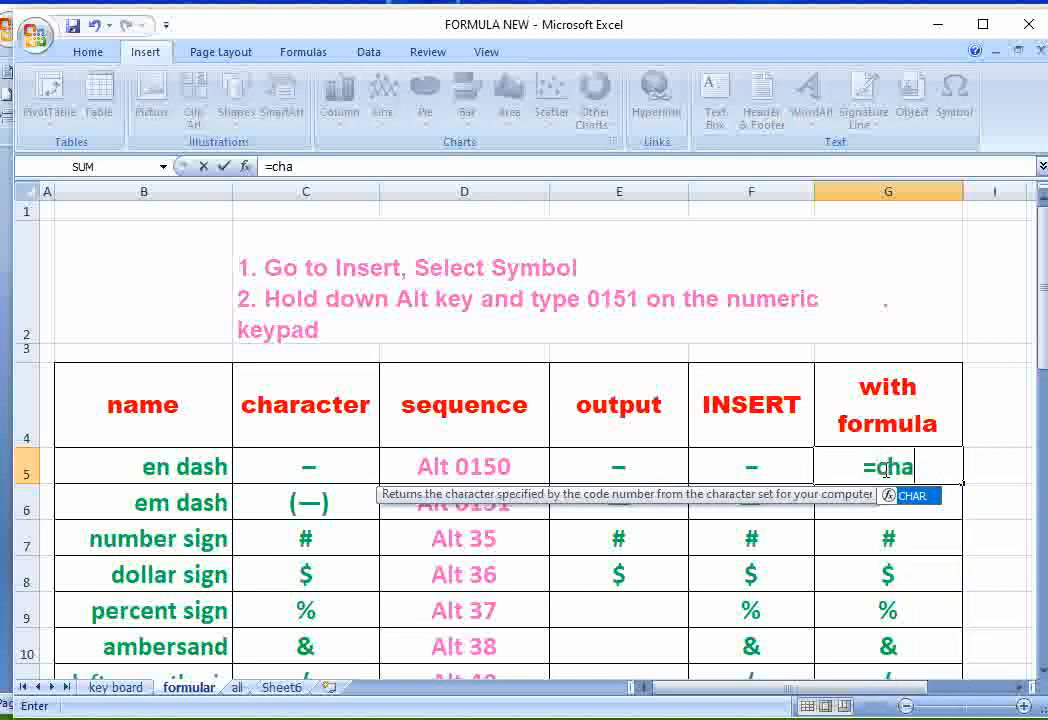
{"action": "type", "text": "r"}
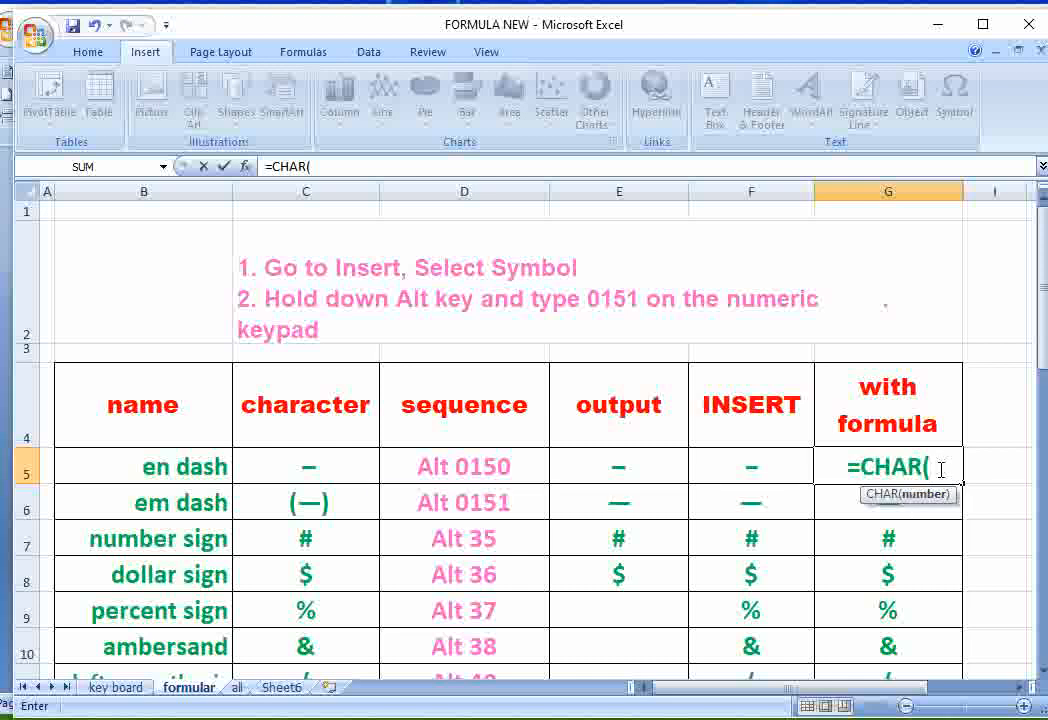
{"action": "type", "text": "1"}
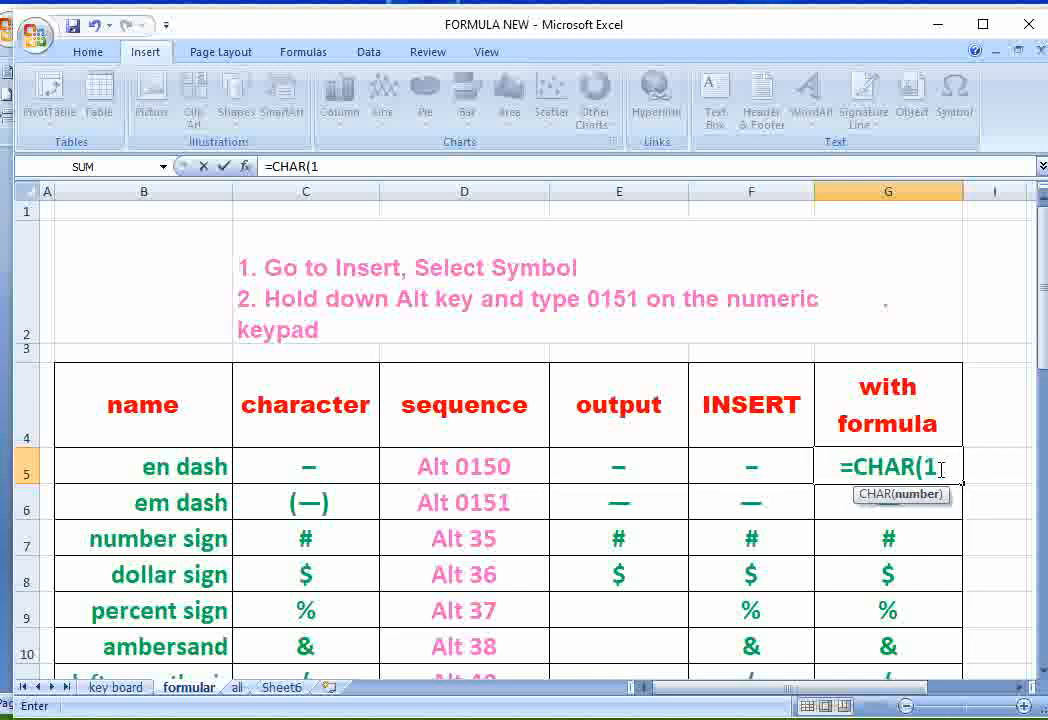
{"action": "type", "text": "50"}
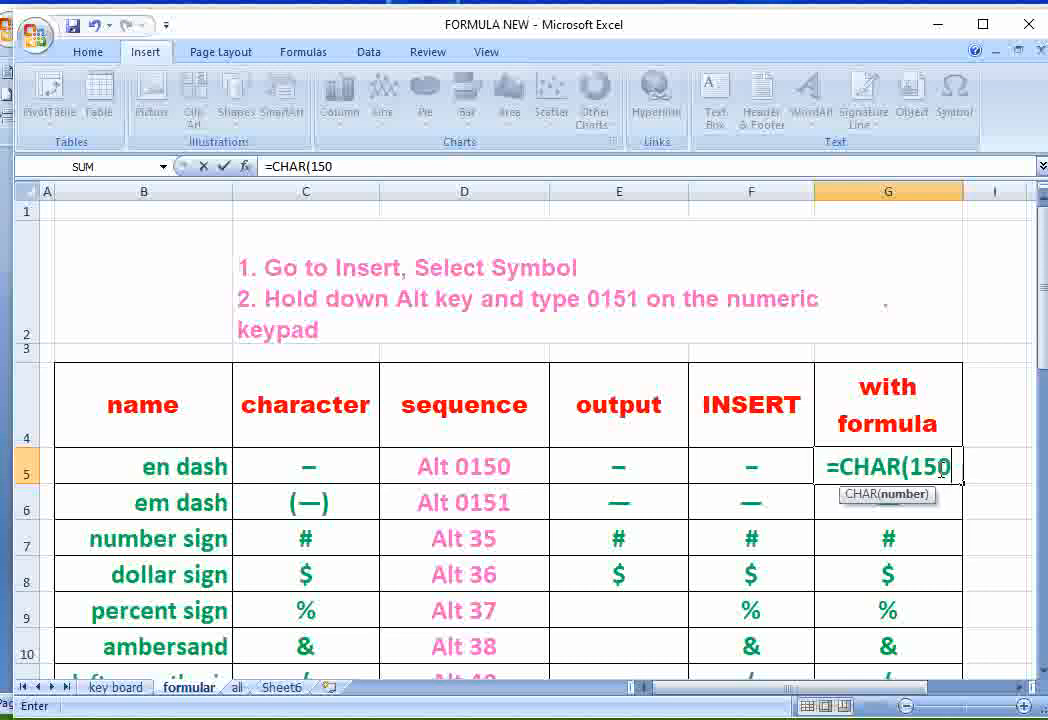
{"action": "key", "text": "Return"}
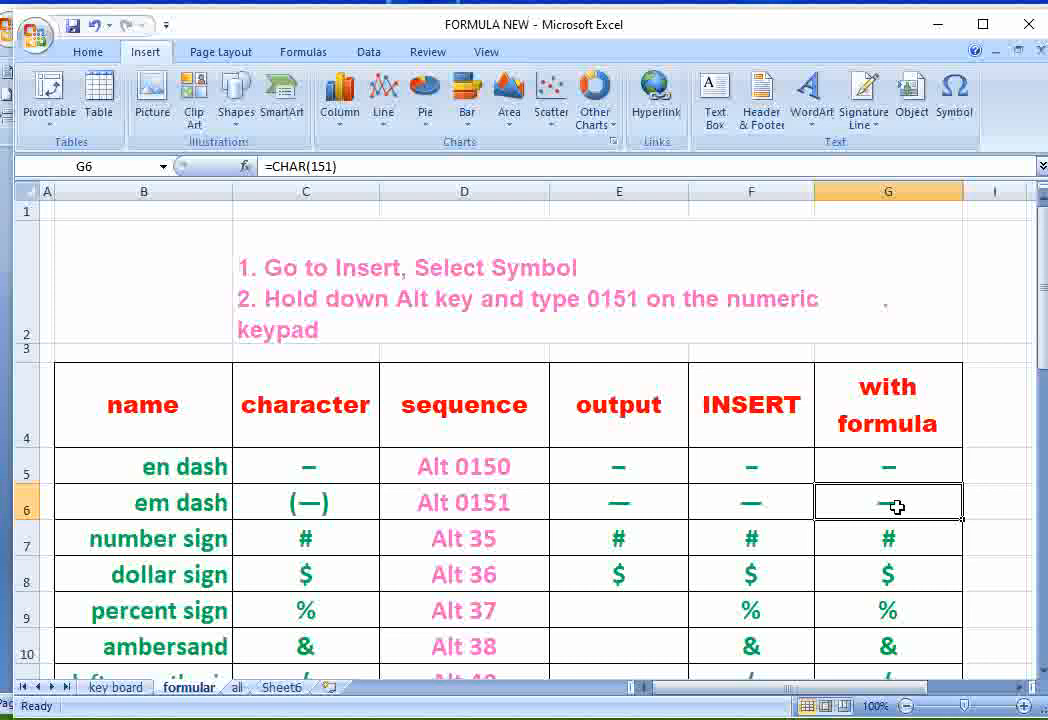
- Enter the formula =CHAR(151) for the em dash in cell G6 of the with formula column
{"action": "type", "text": "="}
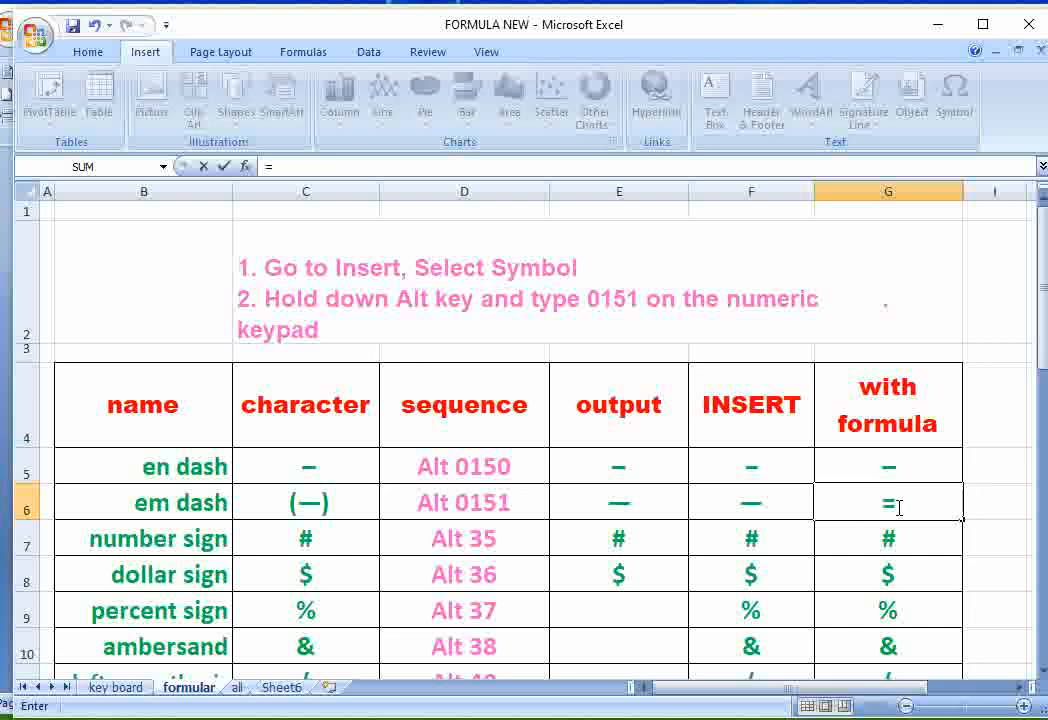
{"action": "type", "text": "char"}
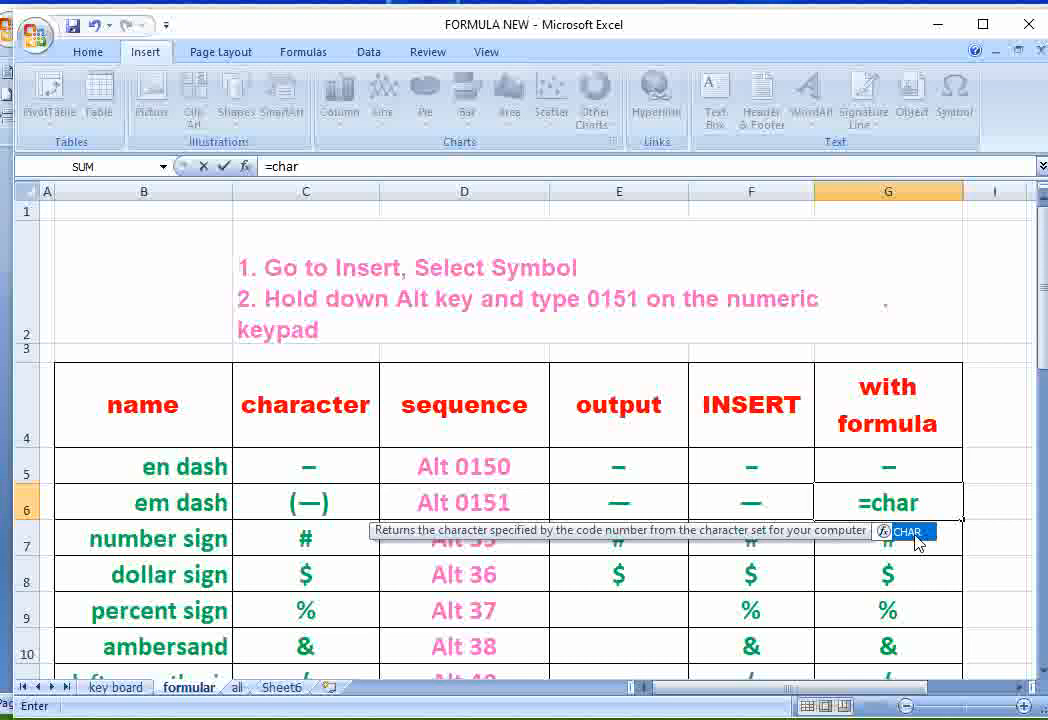
{"action": "double_click", "coordinate": [910, 532]}
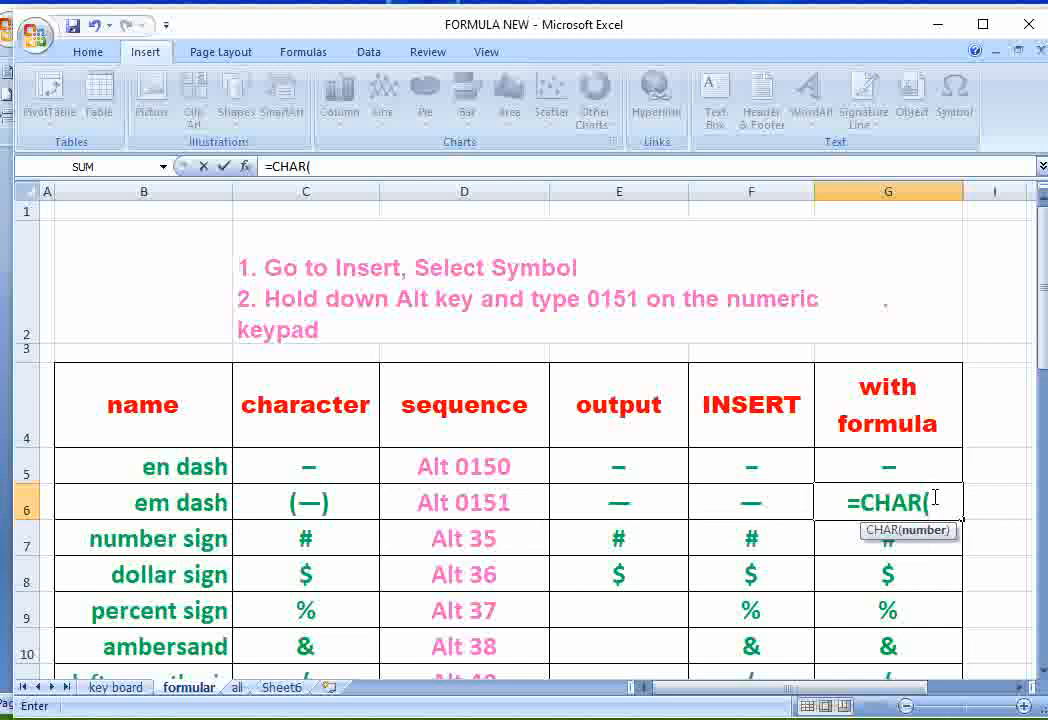
{"action": "type", "text": "151"}
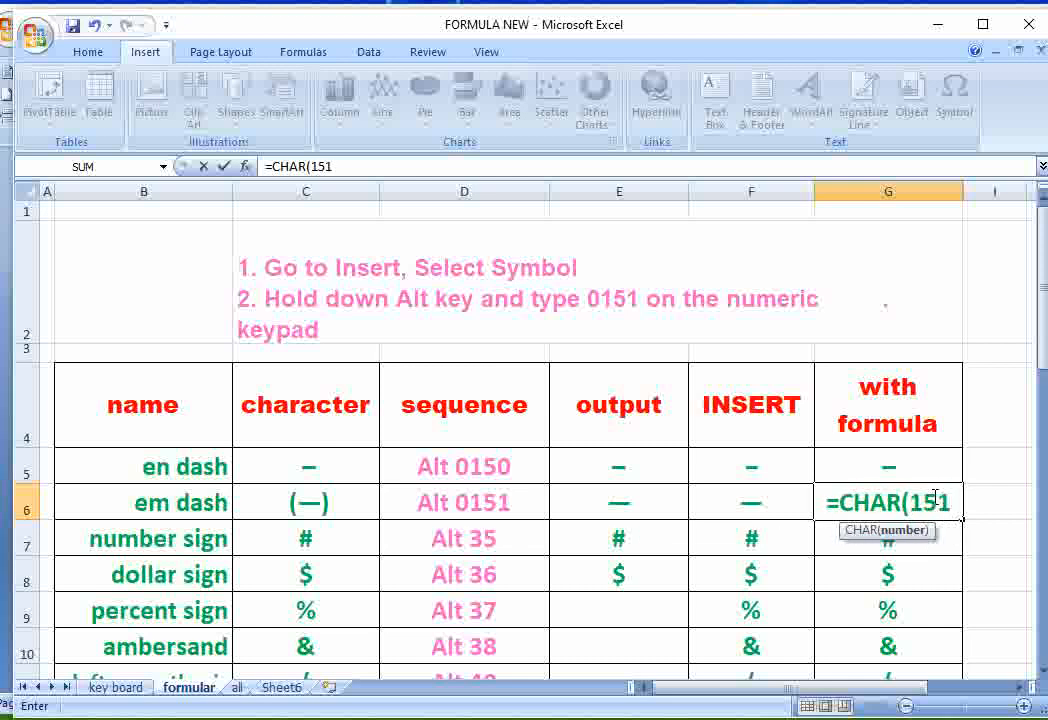
{"action": "key", "text": "Return"}
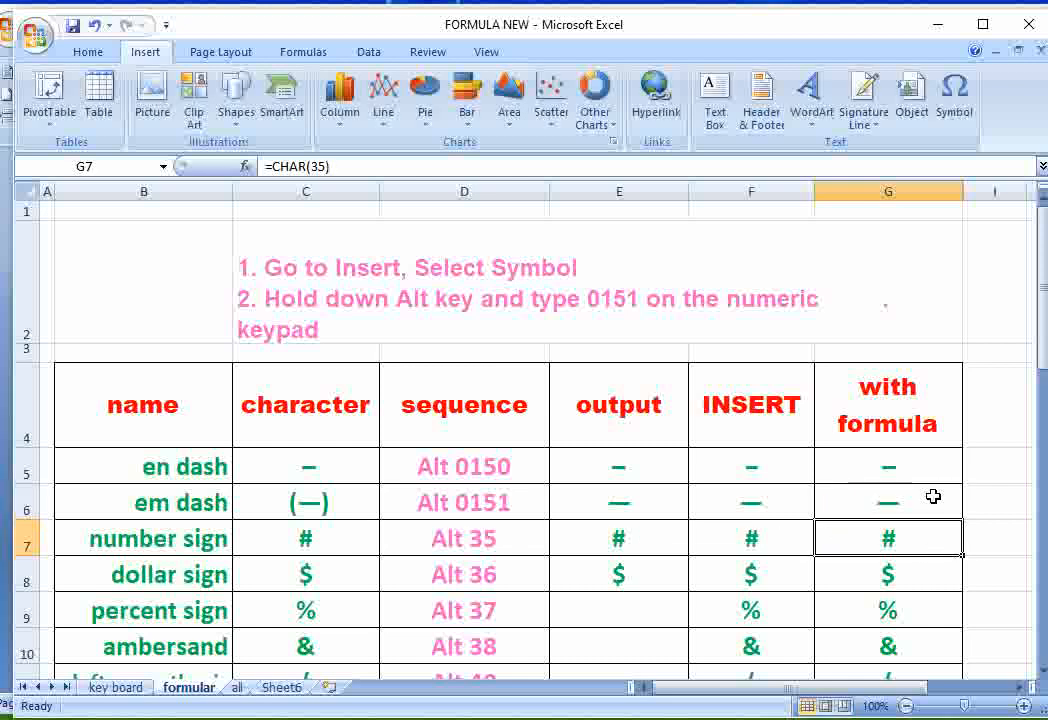
- Examine the CHAR formulas behind the number sign, dollar sign, percent sign and left parenthesis in the with formula column
{"action": "double_click", "coordinate": [888, 538]}
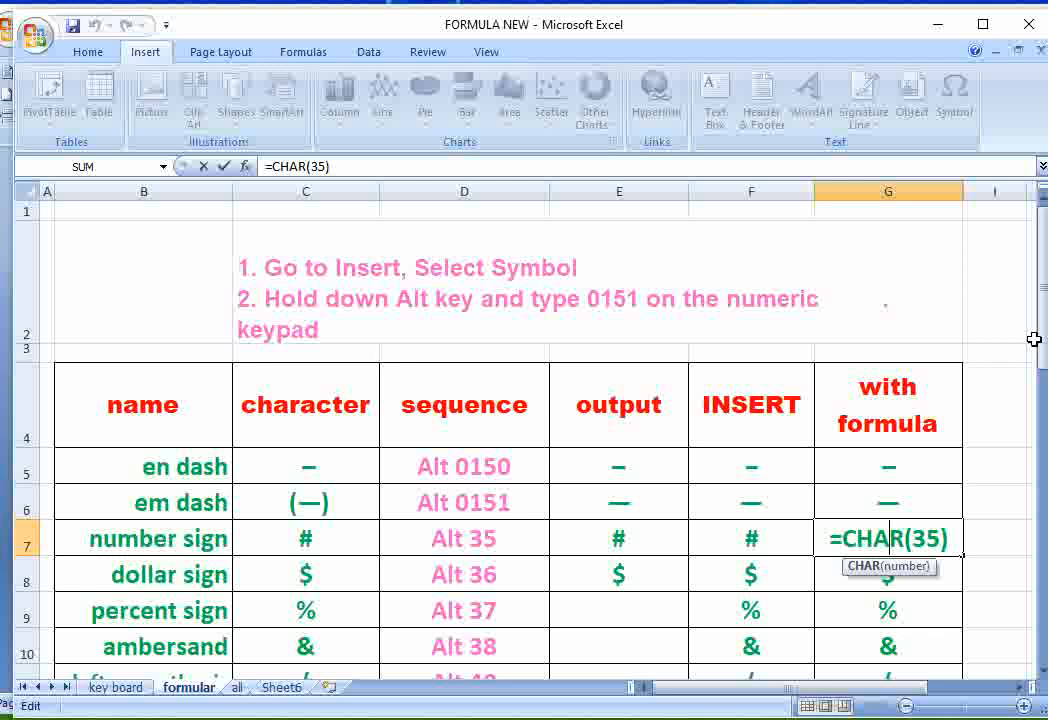
{"action": "left_click", "coordinate": [1041, 672]}
{"action": "left_click", "coordinate": [1041, 672]}
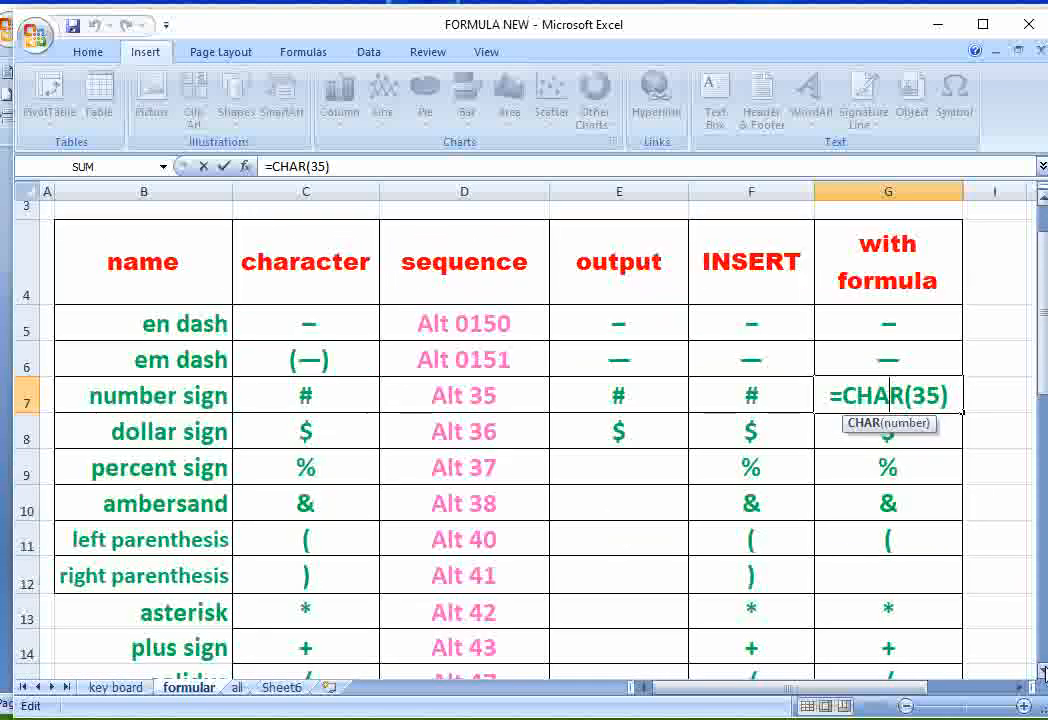
{"action": "left_click", "coordinate": [1041, 672]}
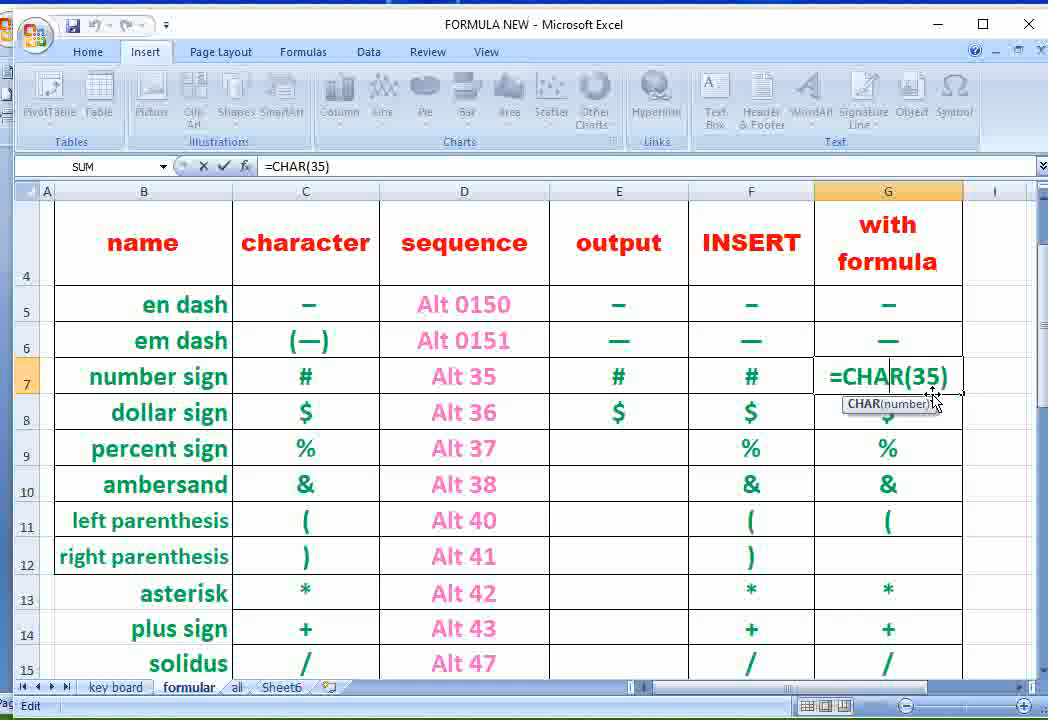
{"action": "key", "text": "Return"}
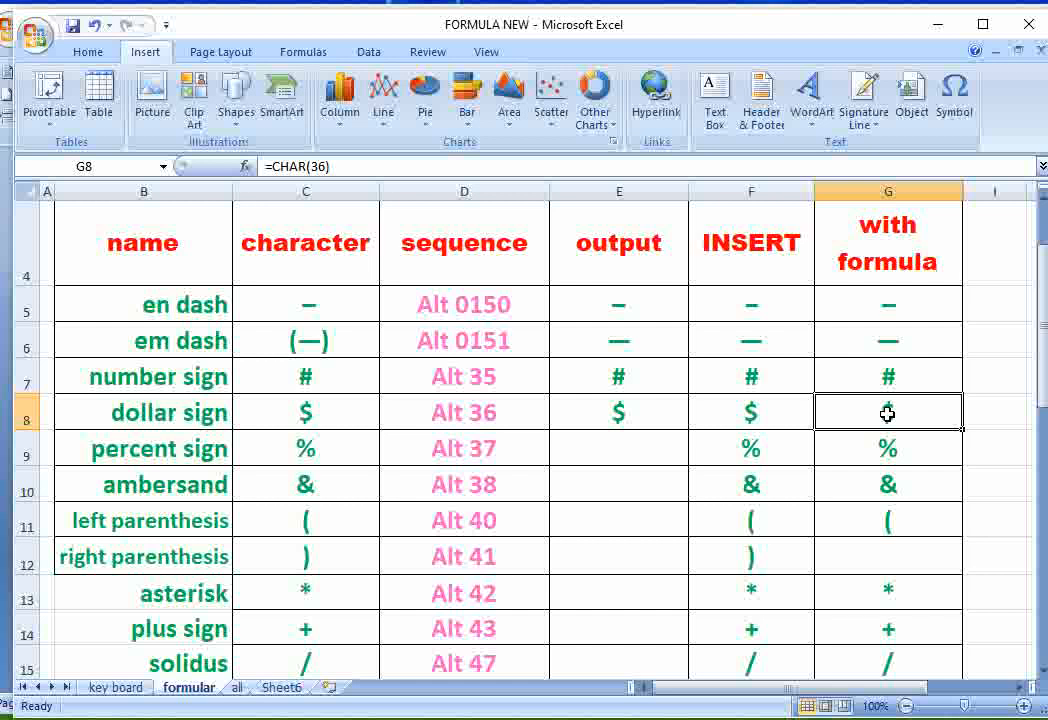
{"action": "double_click", "coordinate": [890, 412]}
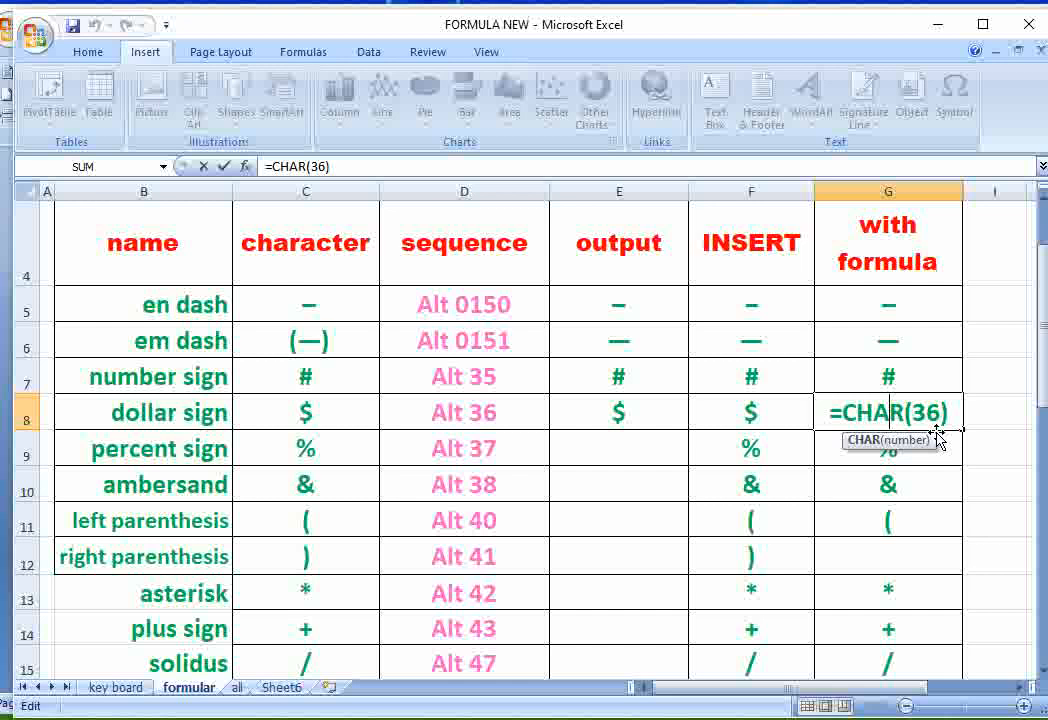
{"action": "key", "text": "Return"}
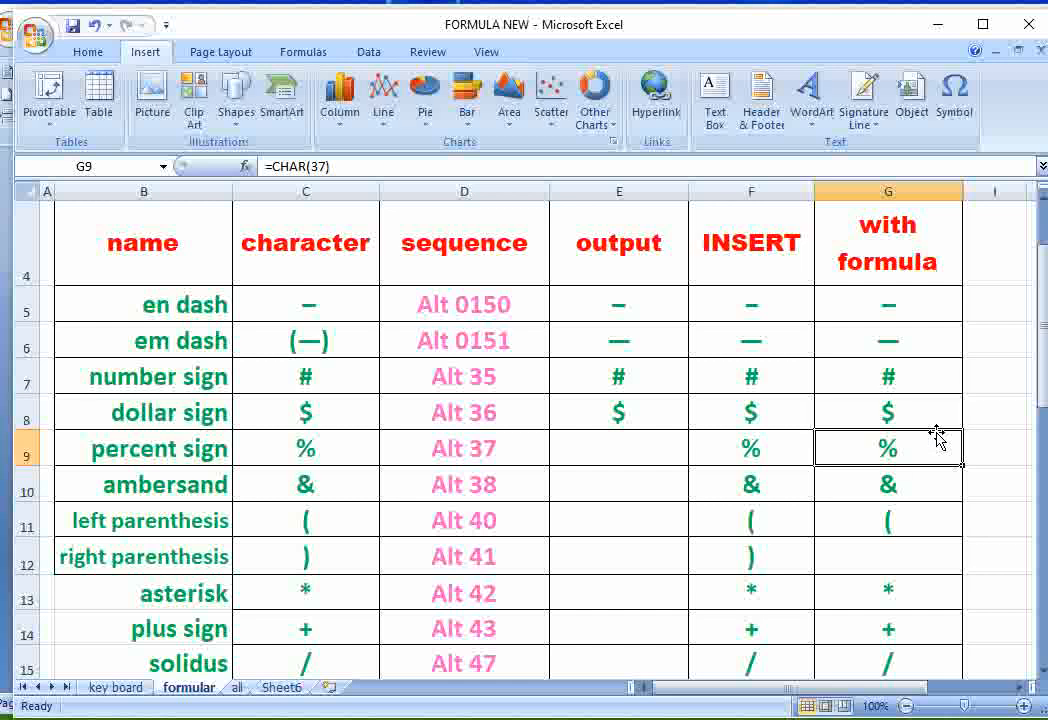
{"action": "double_click", "coordinate": [887, 451]}
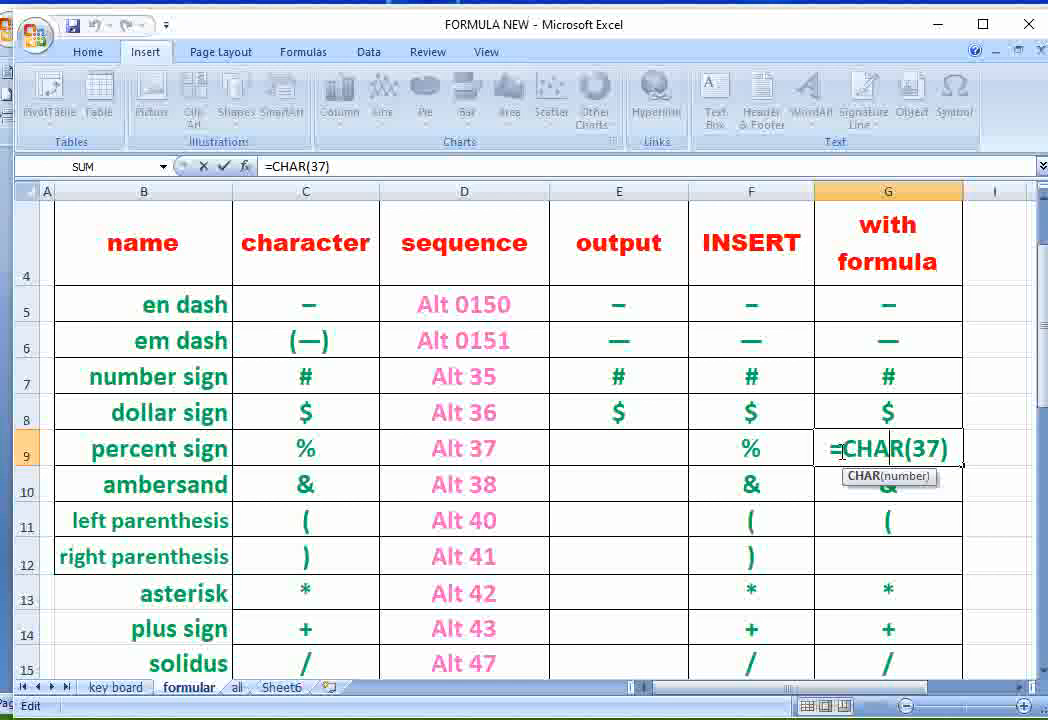
{"action": "left_click", "coordinate": [890, 523]}
{"action": "double_click", "coordinate": [890, 523]}
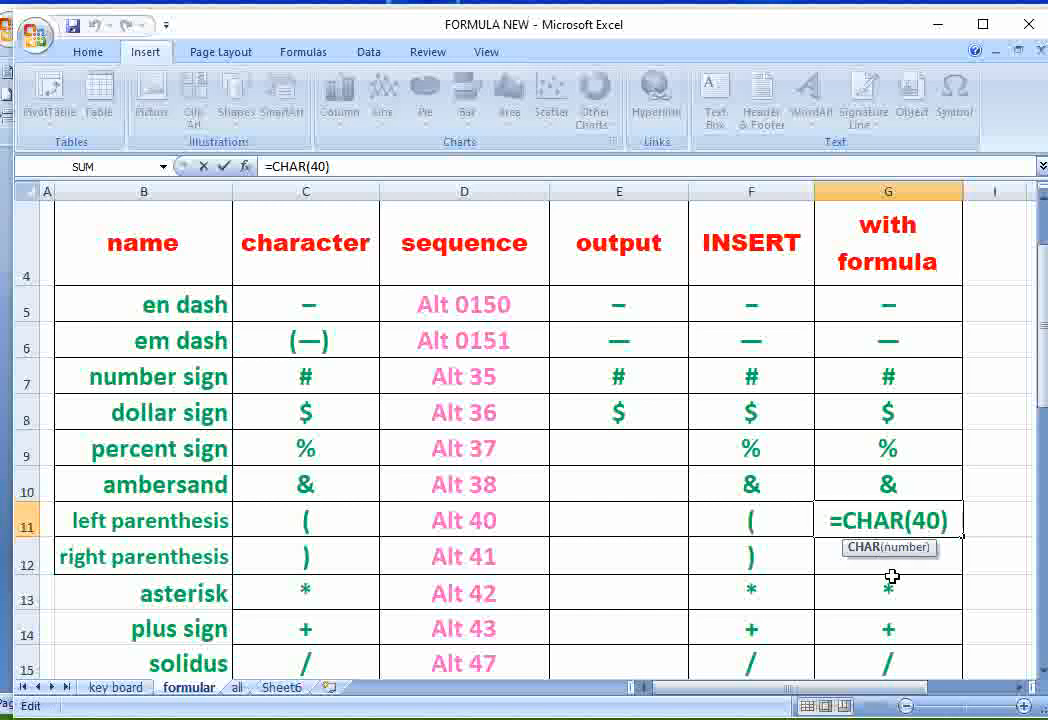
{"action": "key", "text": "Return"}
- Enter the formula =CHAR(41) for the right parenthesis in cell G12 of the with formula column
{"action": "double_click", "coordinate": [895, 568]}
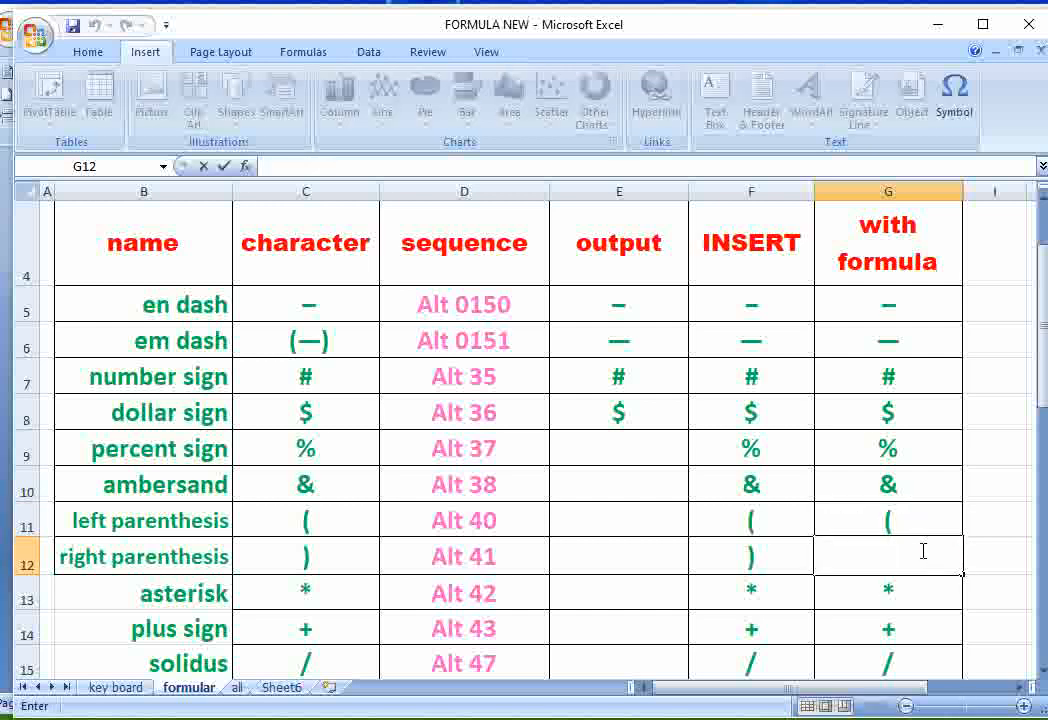
{"action": "type", "text": "=char"}
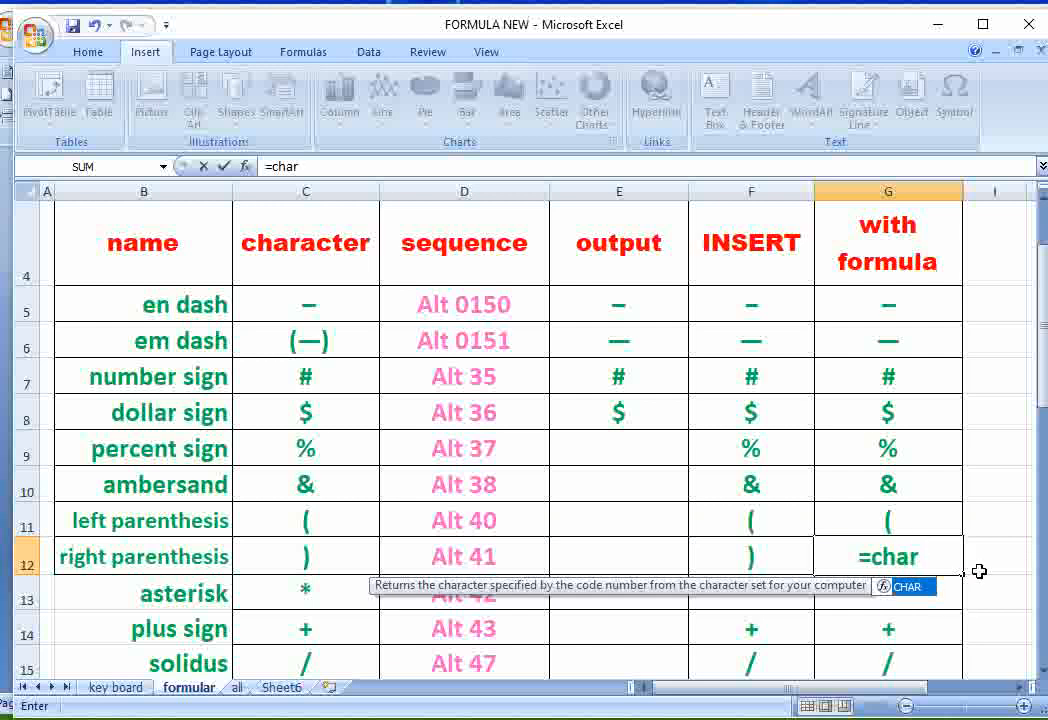
{"action": "double_click", "coordinate": [908, 587]}
{"action": "type", "text": "4"}
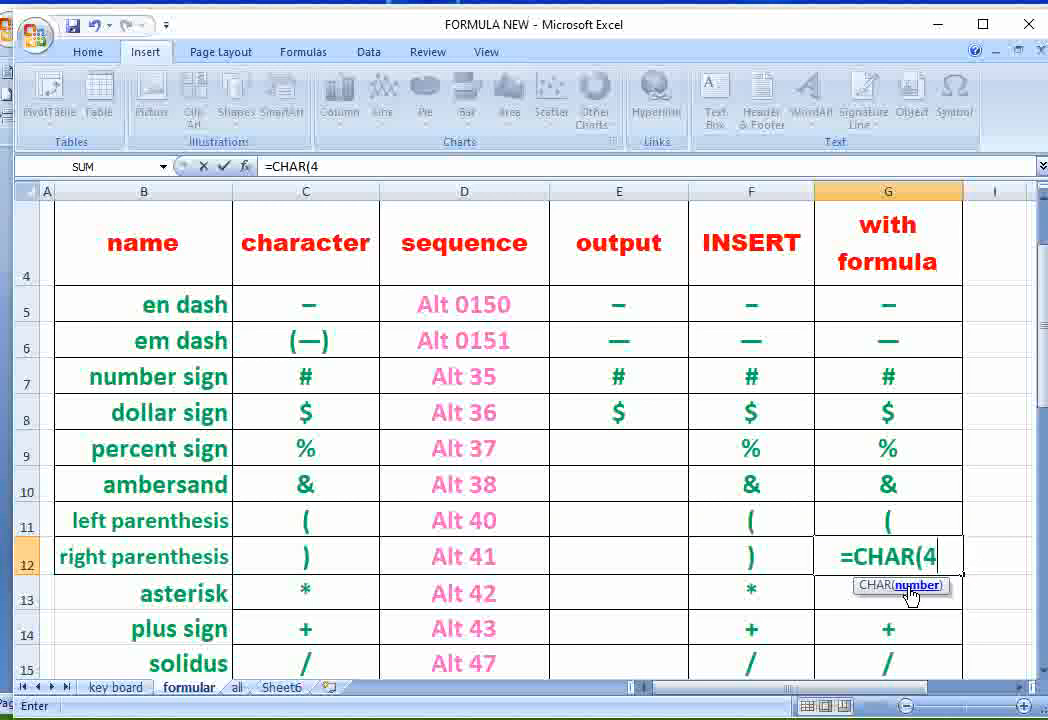
{"action": "type", "text": "1"}
{"action": "key", "text": "Return"}
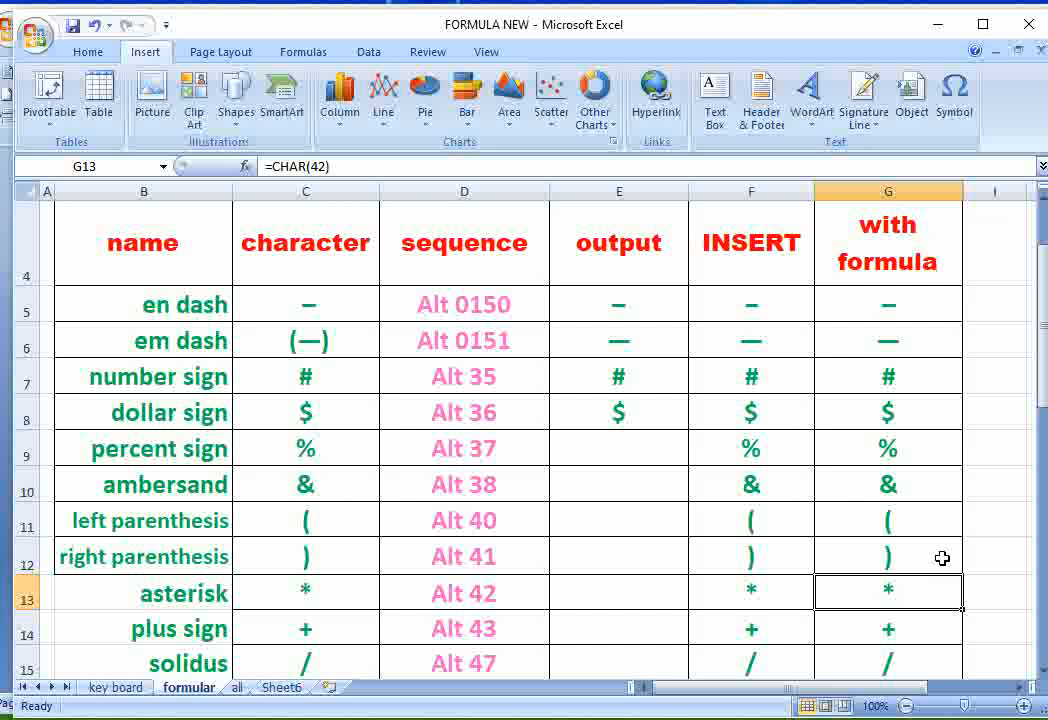
- Select cells G5:G10 of the with formula column and display the worksheet's formulas instead of their results
{"action": "scroll", "coordinate": [891, 594], "scroll_direction": "down", "scroll_amount": 3}
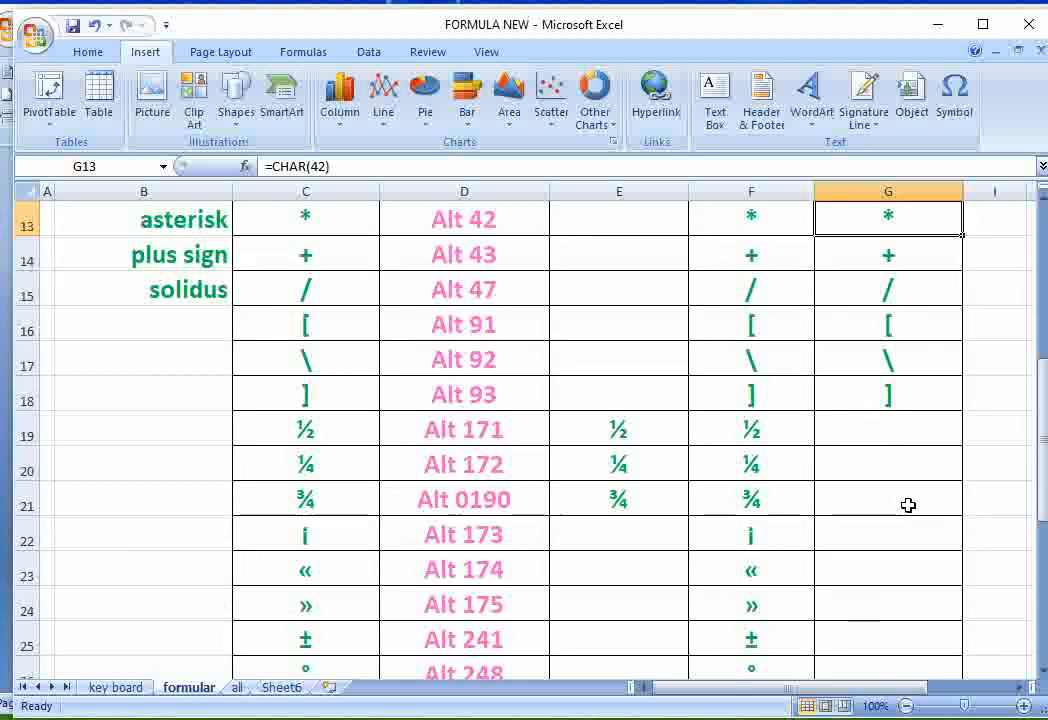
{"action": "scroll", "coordinate": [908, 506], "scroll_direction": "up", "scroll_amount": 3}
{"action": "scroll", "coordinate": [910, 496], "scroll_direction": "down", "scroll_amount": 1}
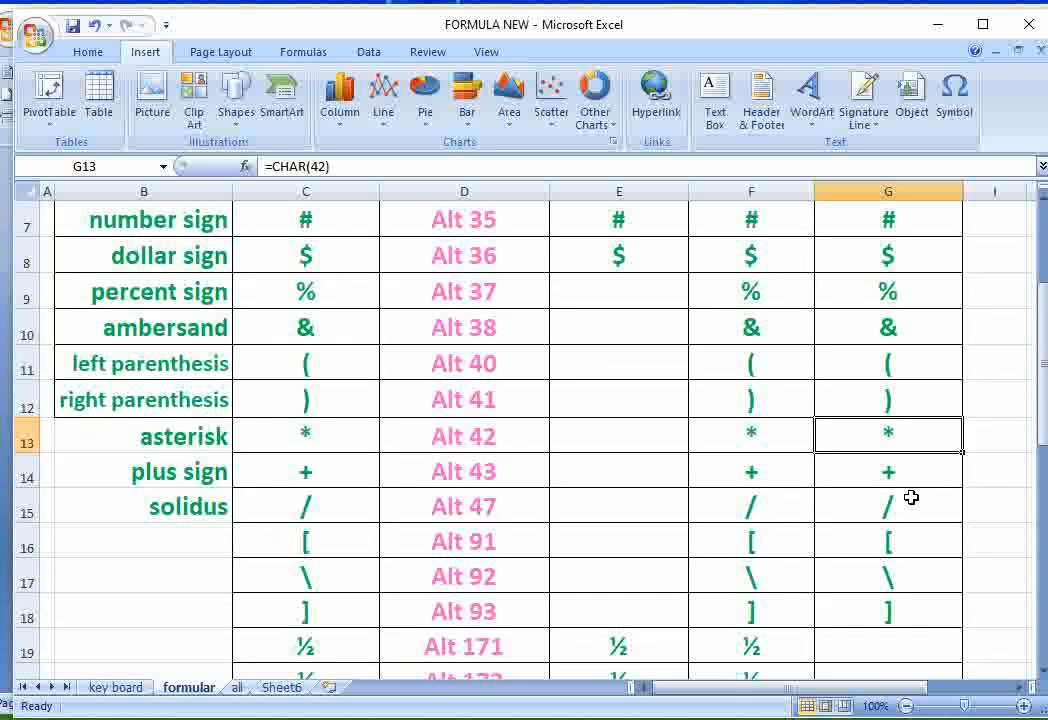
{"action": "scroll", "coordinate": [912, 554], "scroll_direction": "up", "scroll_amount": 2}
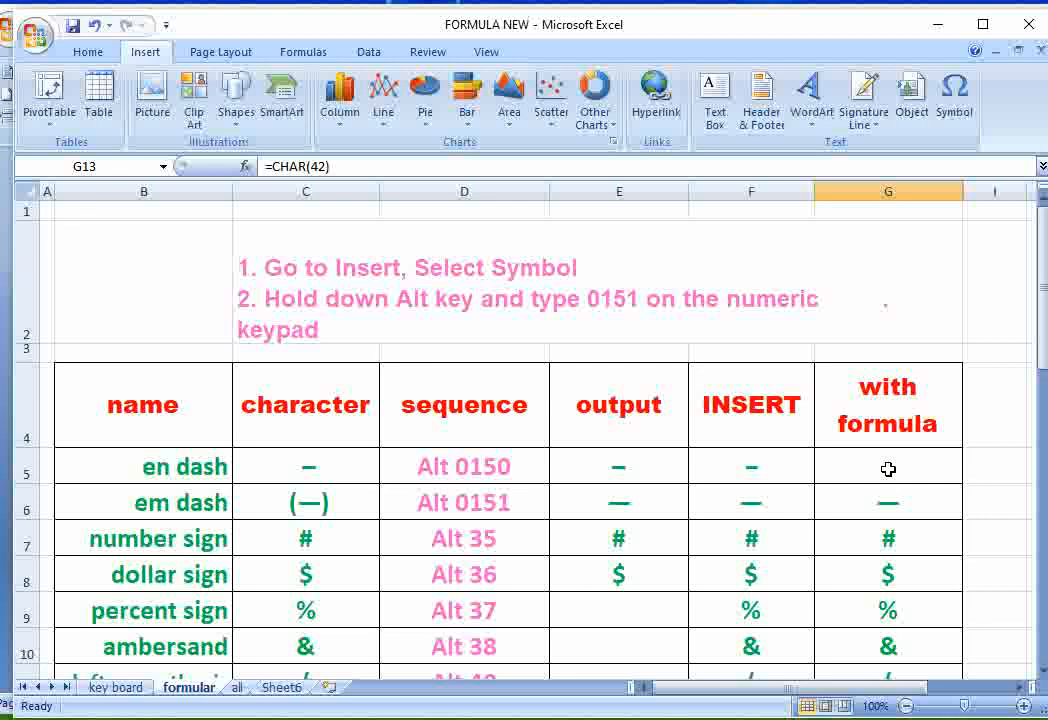
{"action": "left_click_drag", "start_coordinate": [888, 469], "coordinate": [896, 642]}
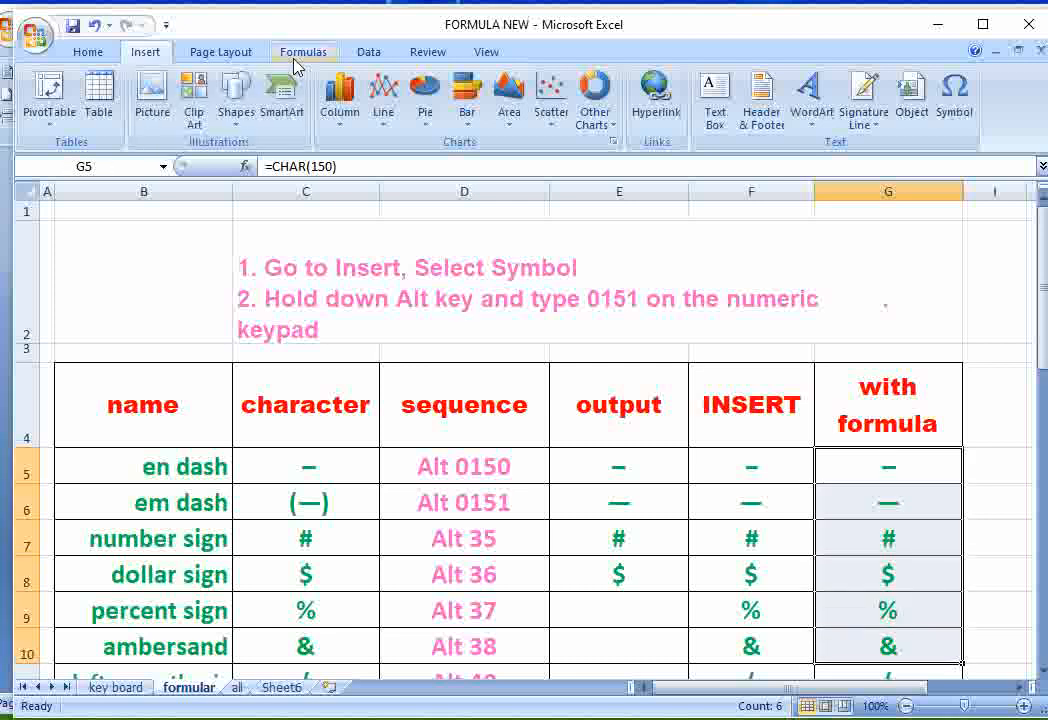
{"action": "left_click", "coordinate": [302, 54]}
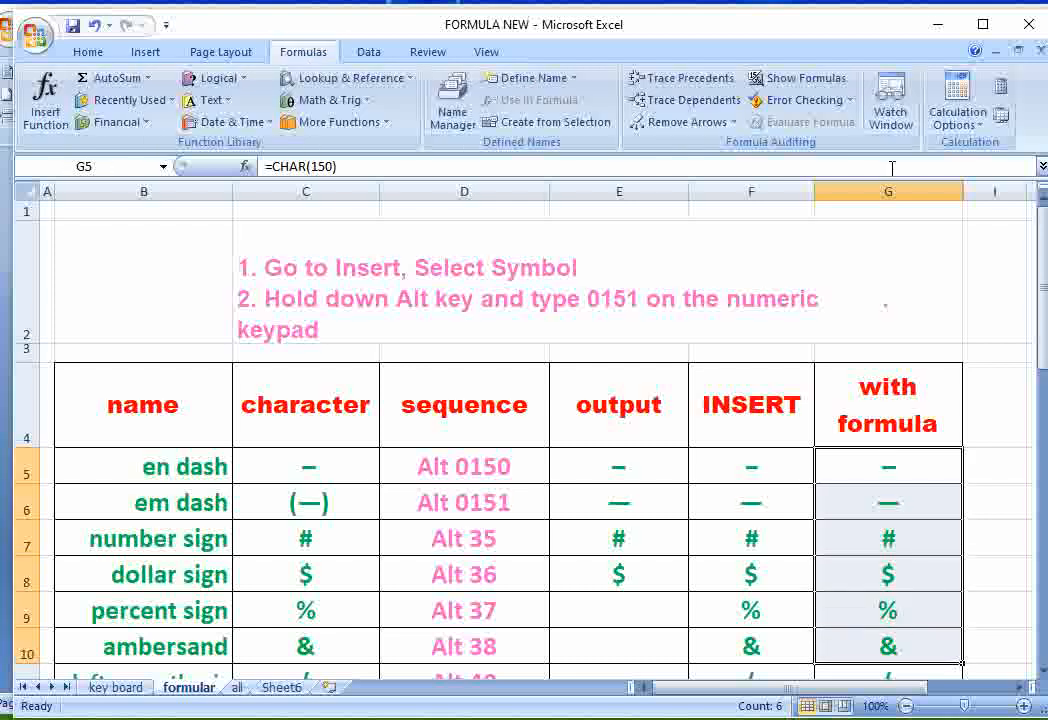
{"action": "left_click", "coordinate": [798, 78]}
{"action": "left_click_drag", "start_coordinate": [744, 695], "coordinate": [855, 700]}
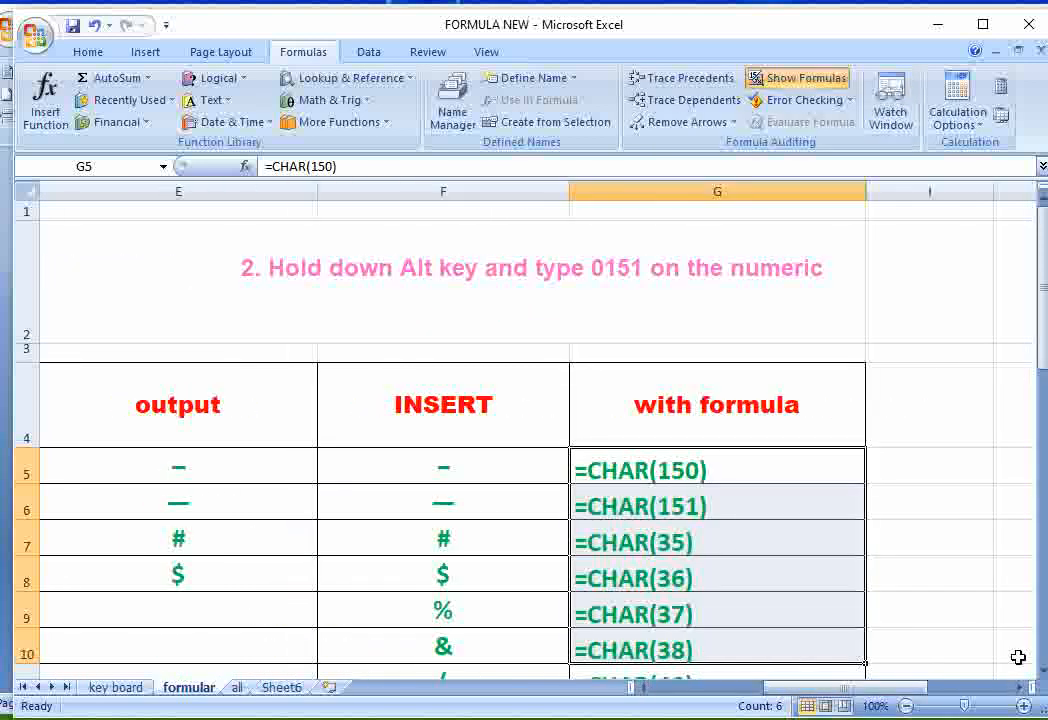
- Review the CHAR formulas down the with formula column and switch the worksheet back to showing results
{"action": "left_click", "coordinate": [1041, 674]}
{"action": "left_click", "coordinate": [1041, 674]}
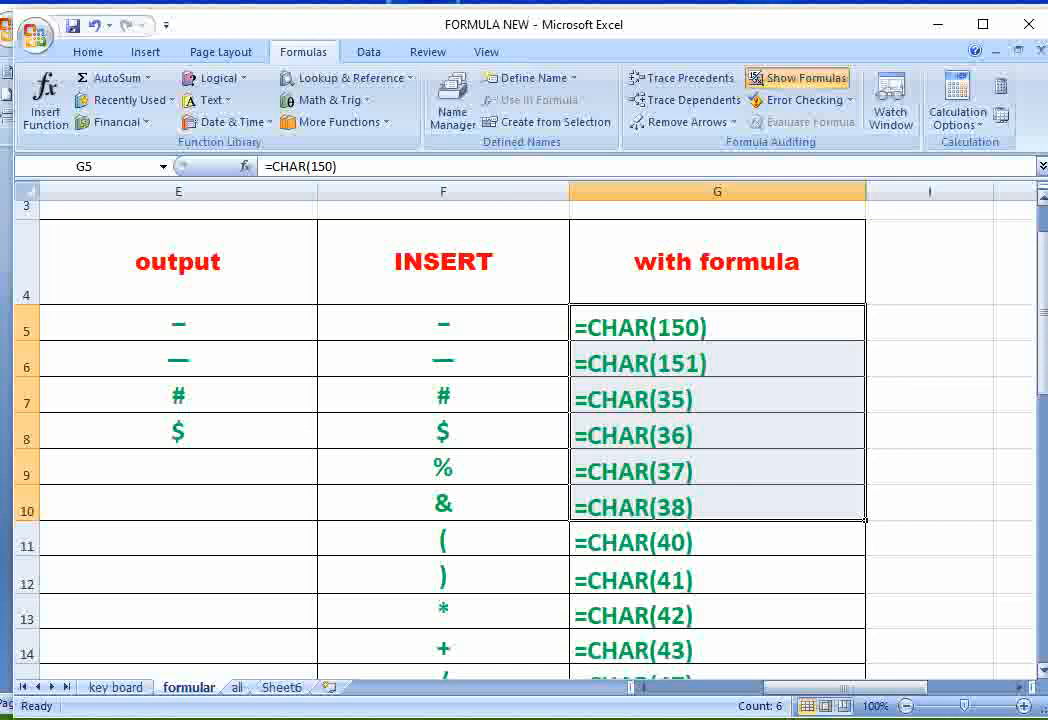
{"action": "scroll", "coordinate": [440, 420], "scroll_direction": "down", "scroll_amount": 2}
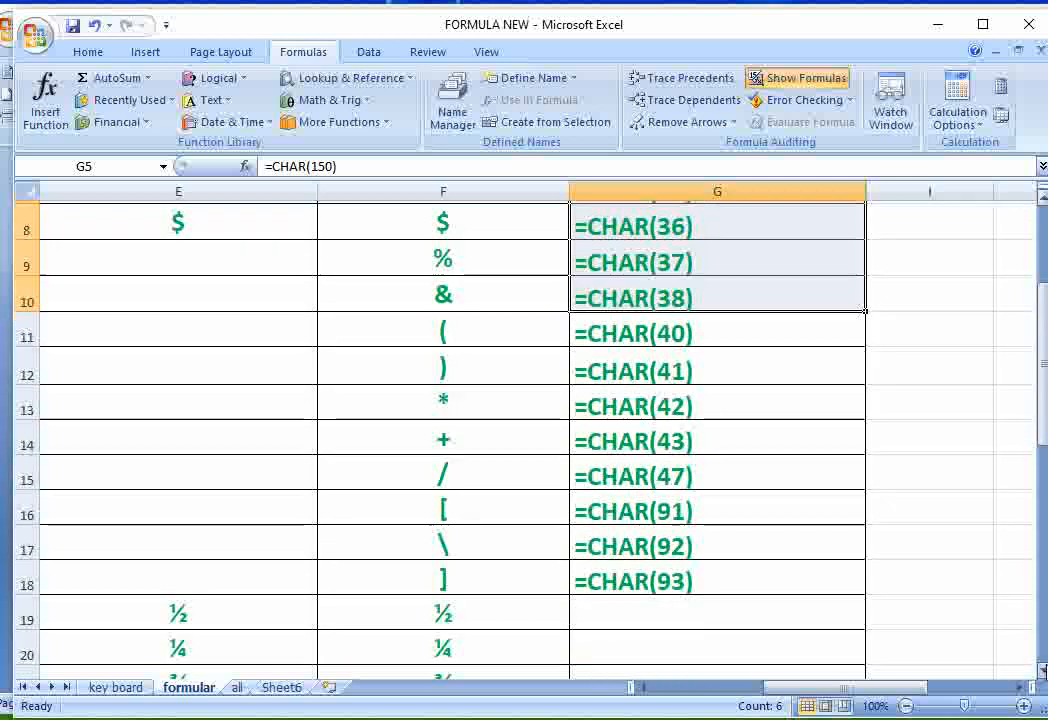
{"action": "left_click", "coordinate": [1043, 671]}
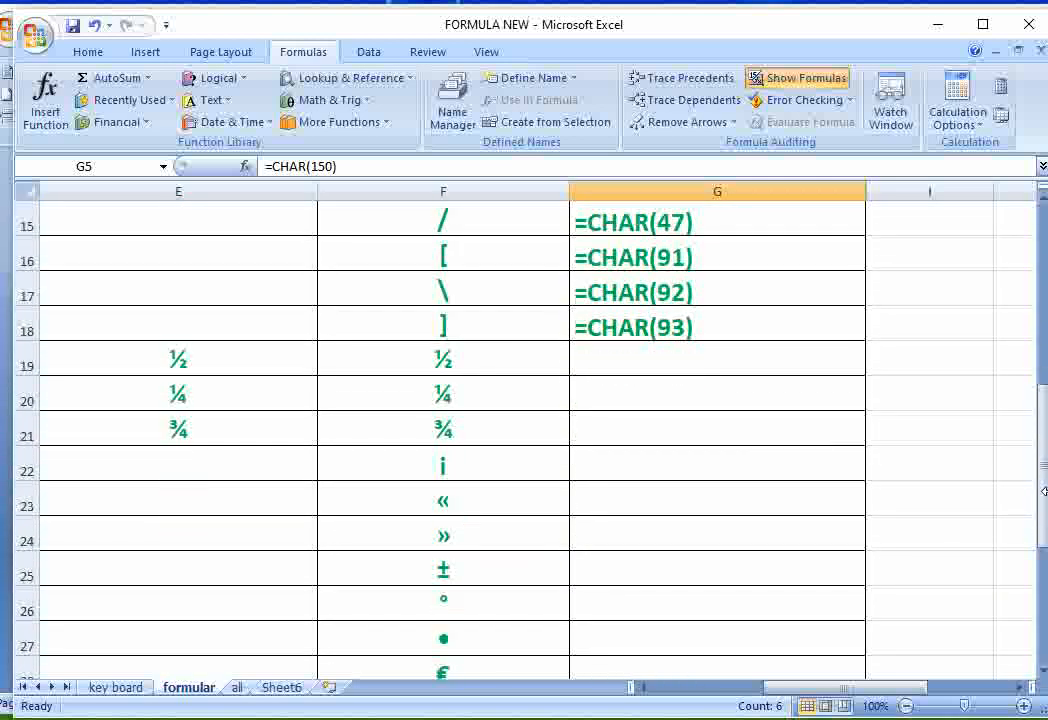
{"action": "left_click_drag", "start_coordinate": [1043, 491], "coordinate": [1043, 306]}
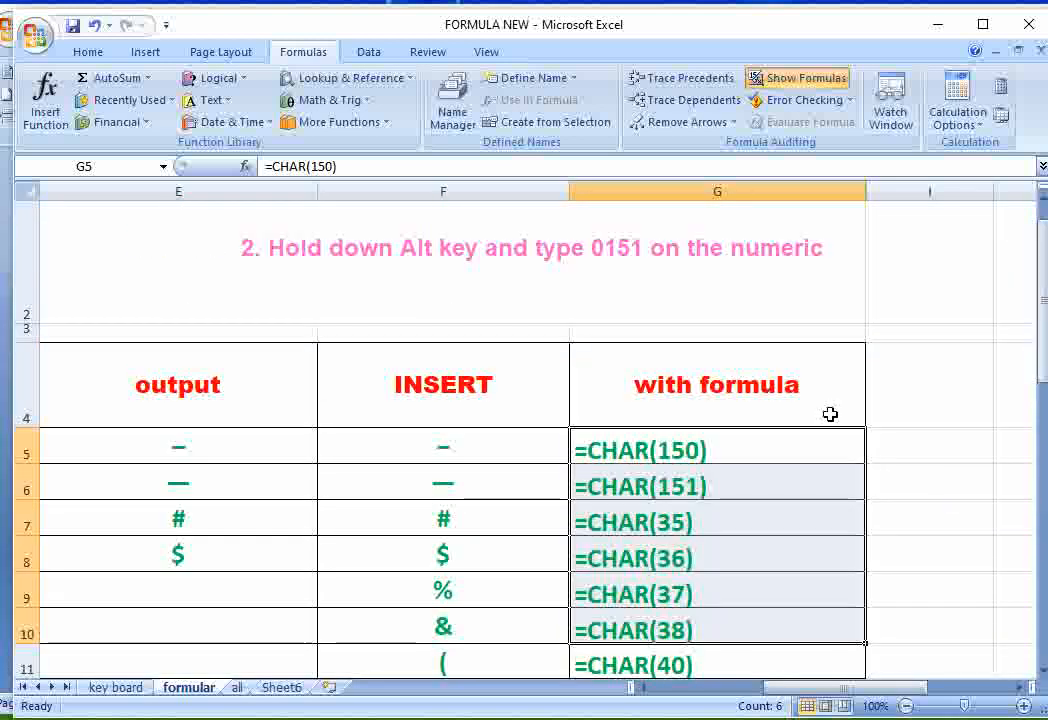
{"action": "left_click", "coordinate": [797, 80]}
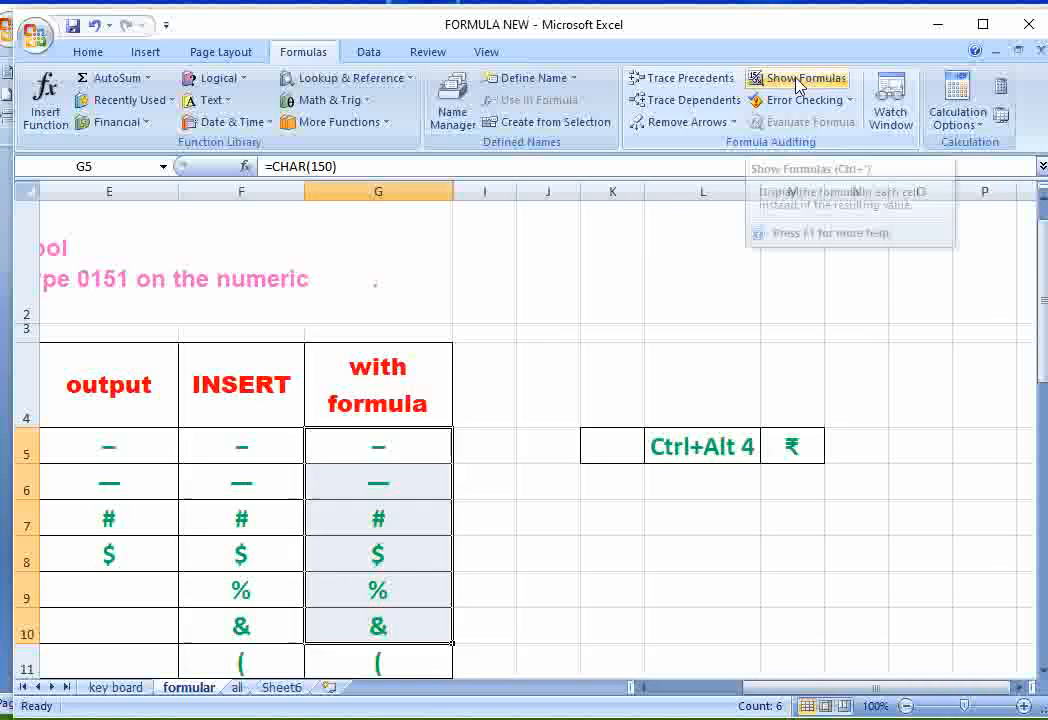
{"action": "left_click_drag", "start_coordinate": [895, 689], "coordinate": [792, 702]}
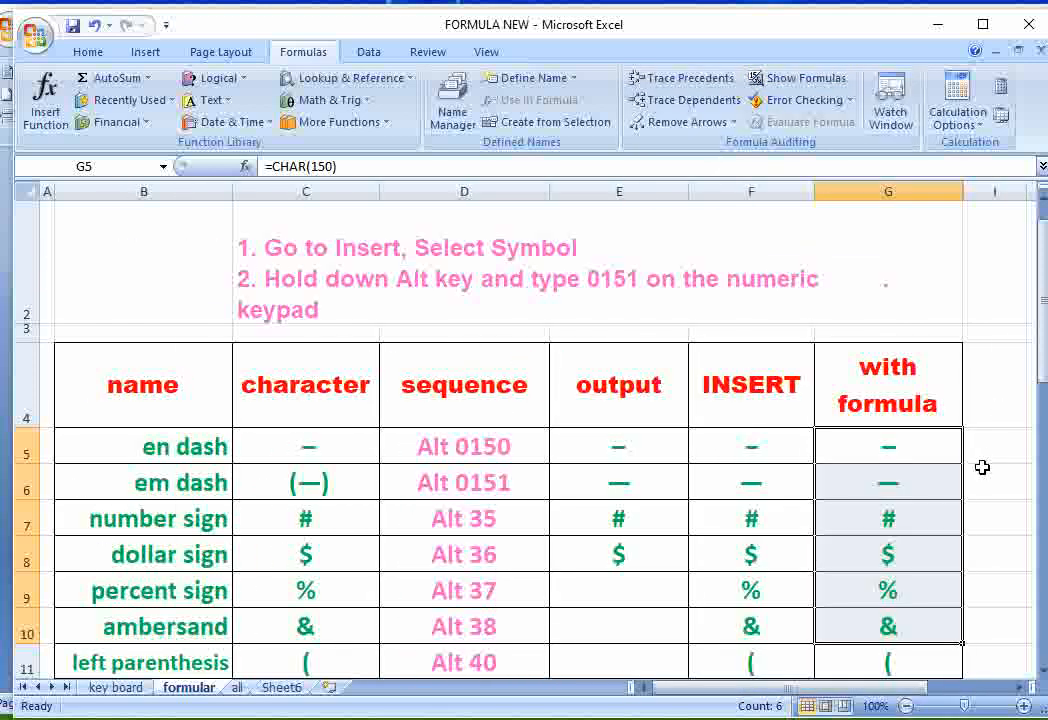
- Inspect the CHAR formula for the en dash in cell G5 and leave it as it is
{"action": "mouse_move", "coordinate": [1042, 380]}
{"action": "left_mouse_down"}
{"action": "mouse_move", "coordinate": [1042, 397]}
{"action": "mouse_move", "coordinate": [1042, 375]}
{"action": "left_mouse_up"}
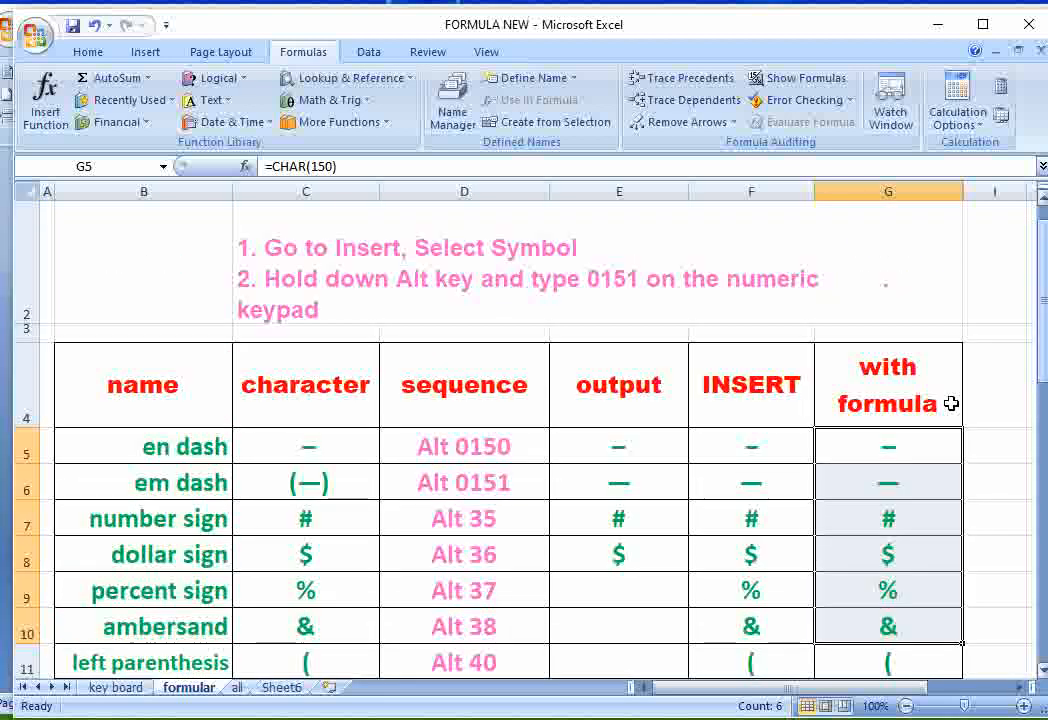
{"action": "double_click", "coordinate": [889, 450]}
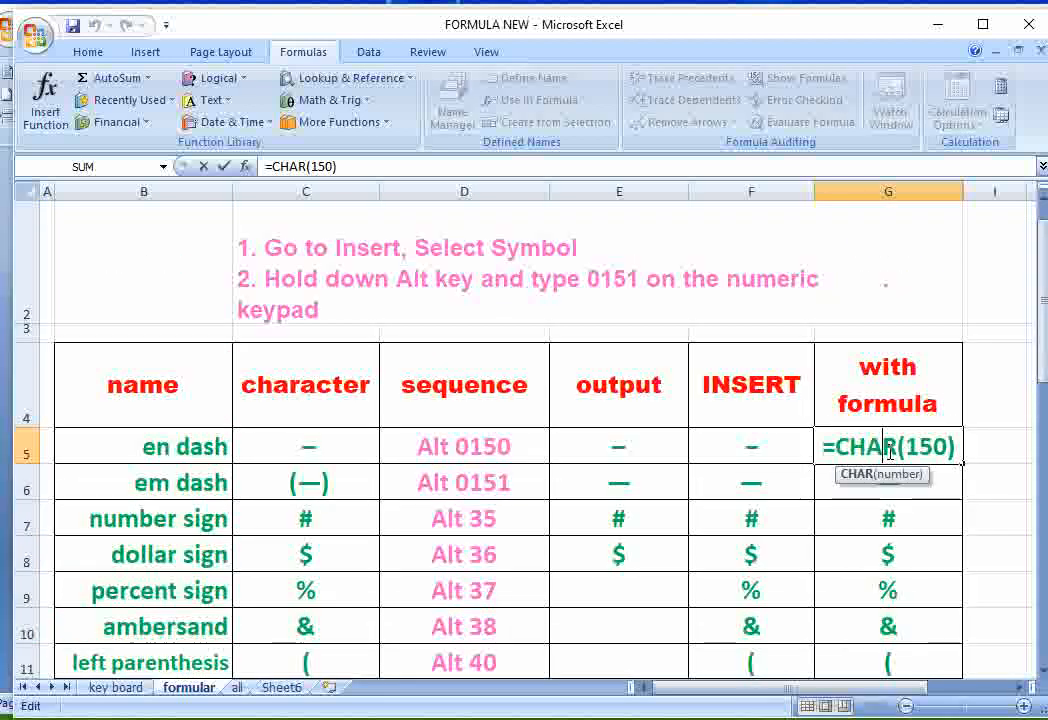
{"action": "key", "text": "Return"}
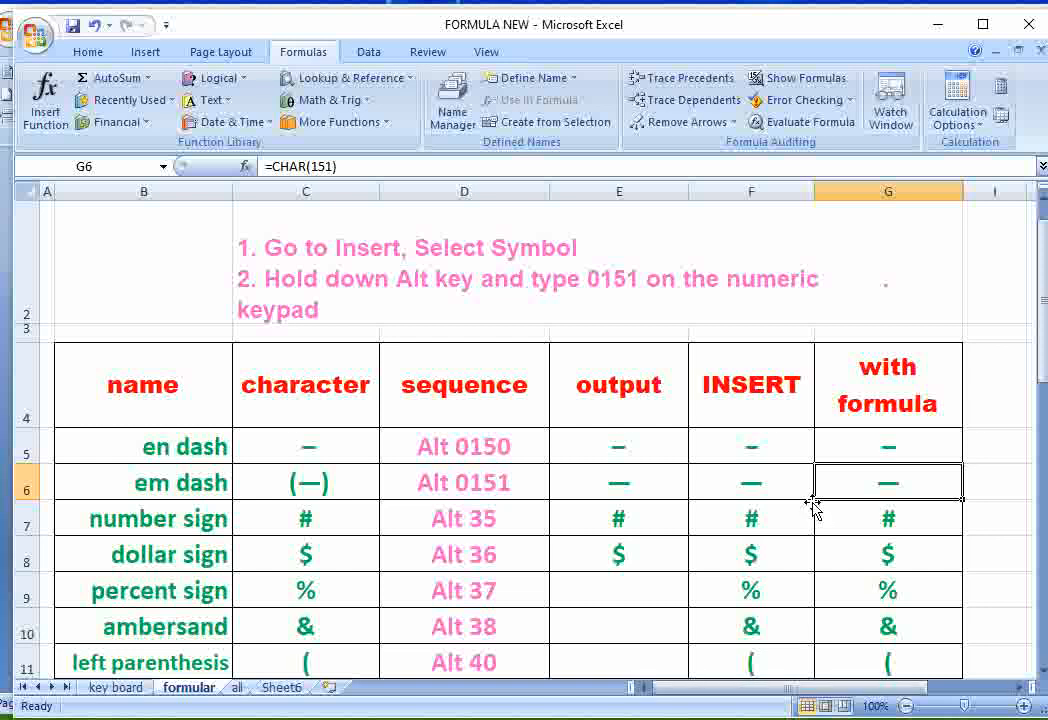
- Enter the rupee symbol ₹ in cell B22 and check it against the Ctrl+Alt 4 example in row 5
{"action": "scroll", "coordinate": [812, 507], "scroll_direction": "down", "scroll_amount": 5}
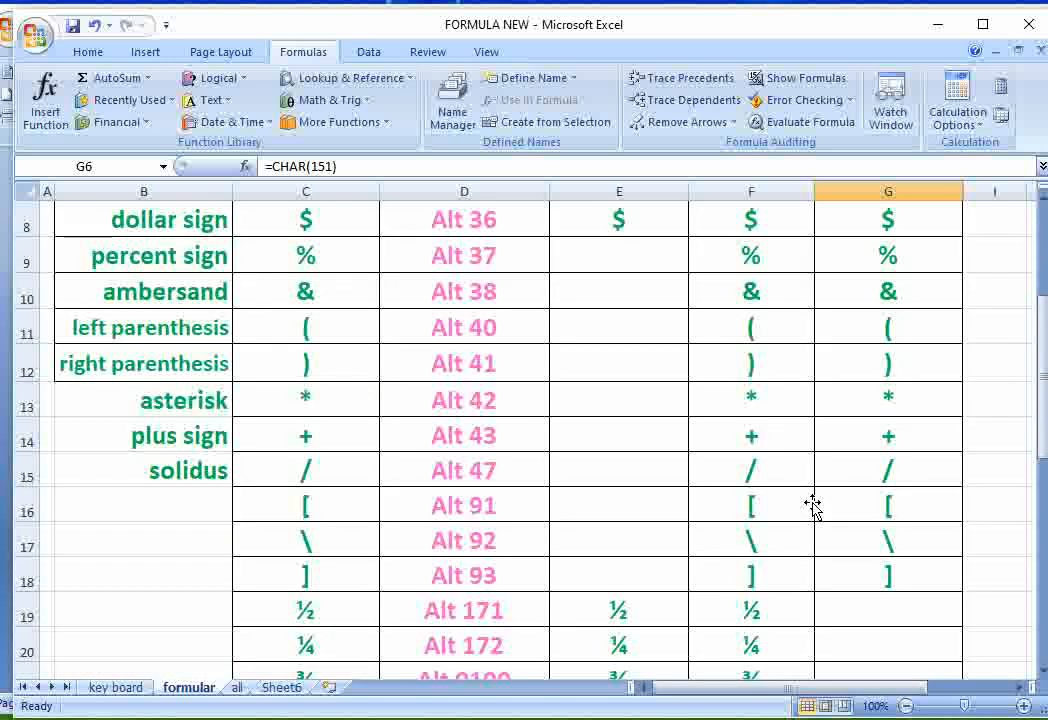
{"action": "left_click", "coordinate": [912, 397]}
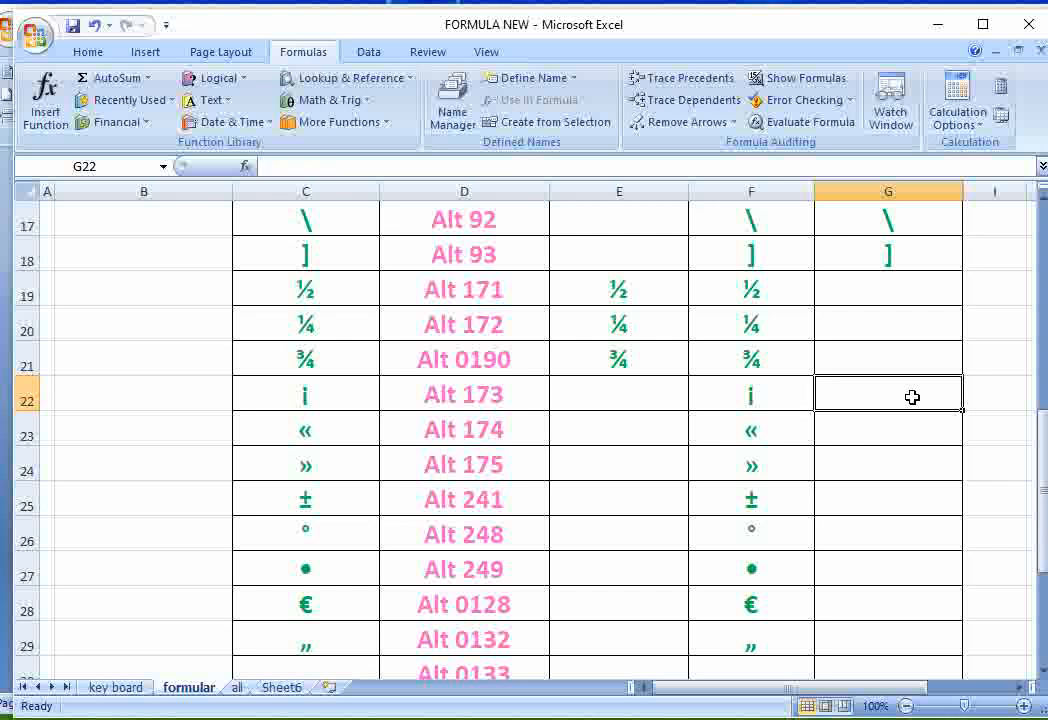
{"action": "left_click", "coordinate": [129, 391]}
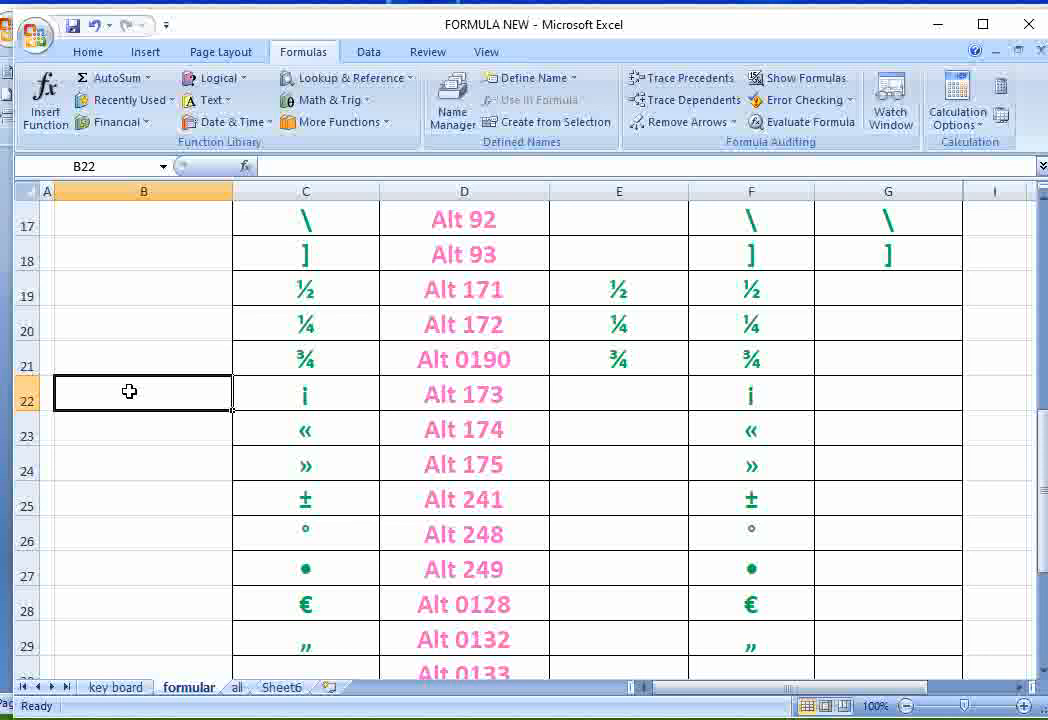
{"action": "type", "text": "₹"}
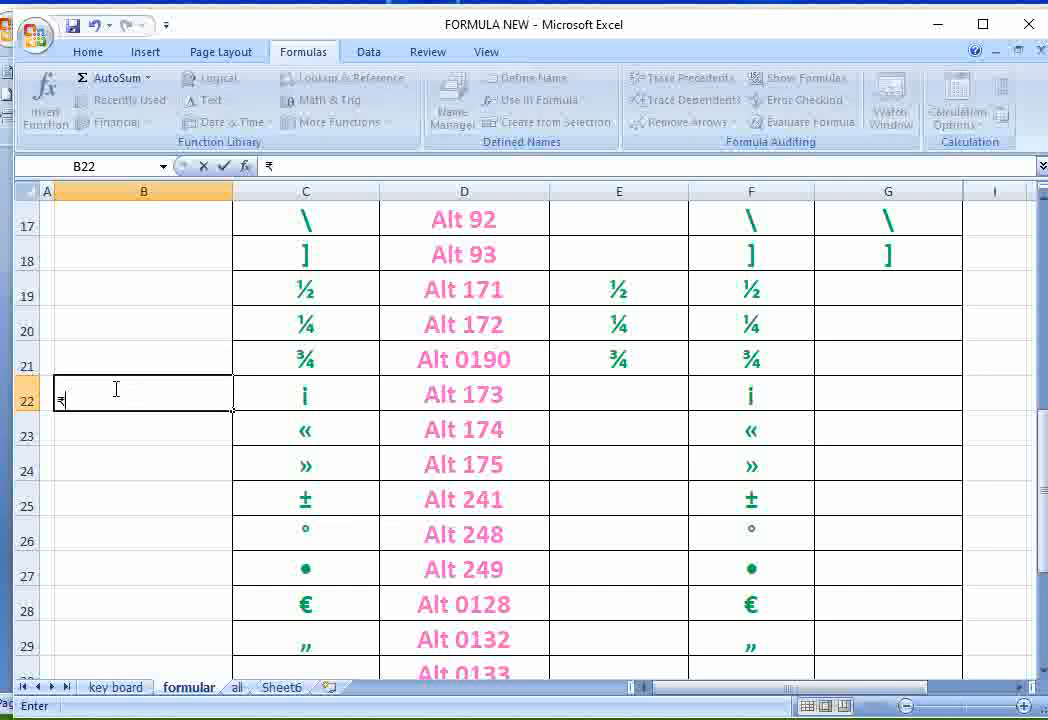
{"action": "left_click_drag", "start_coordinate": [908, 688], "coordinate": [940, 690]}
{"action": "scroll", "coordinate": [840, 524], "scroll_direction": "up", "scroll_amount": 6}
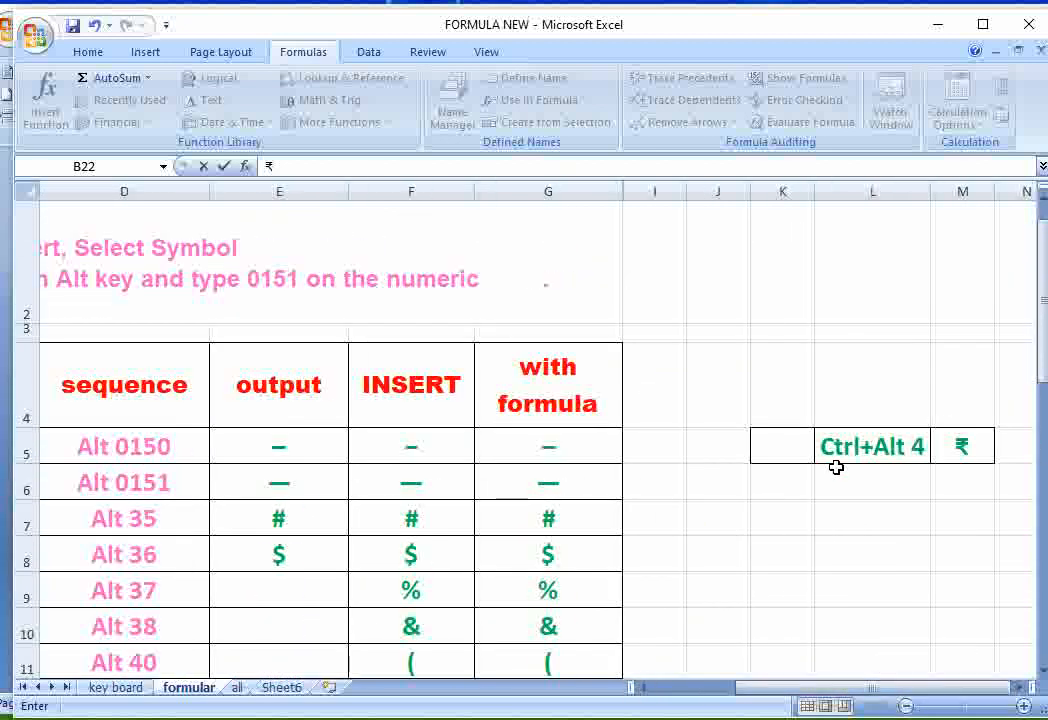
{"action": "left_click", "coordinate": [965, 451]}
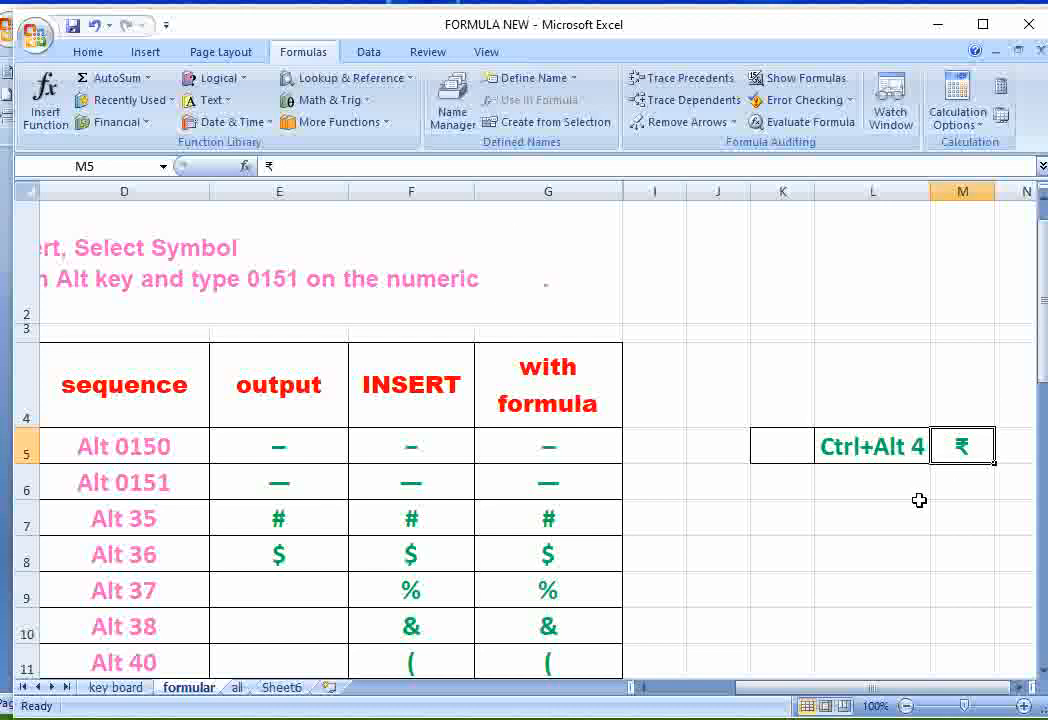
- Switch to the Word document and delete the ©, #, ™ and β symbols at the start of the first page
{"action": "left_click_drag", "start_coordinate": [944, 688], "coordinate": [850, 689]}
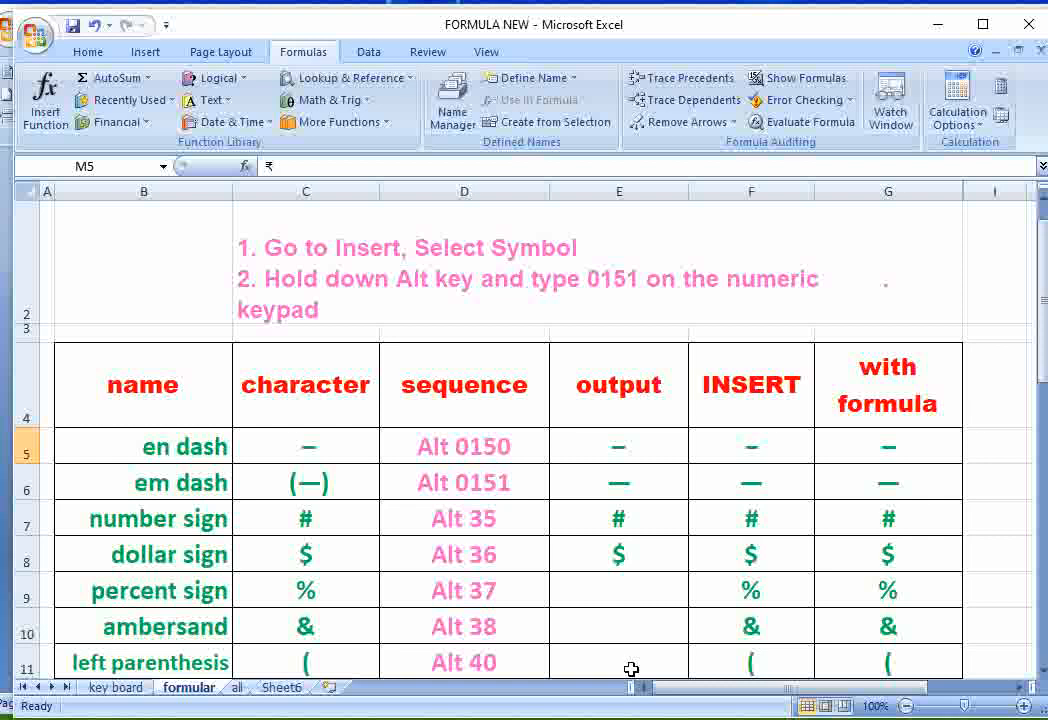
{"action": "mouse_move", "coordinate": [656, 718]}
{"action": "left_click", "coordinate": [660, 665]}
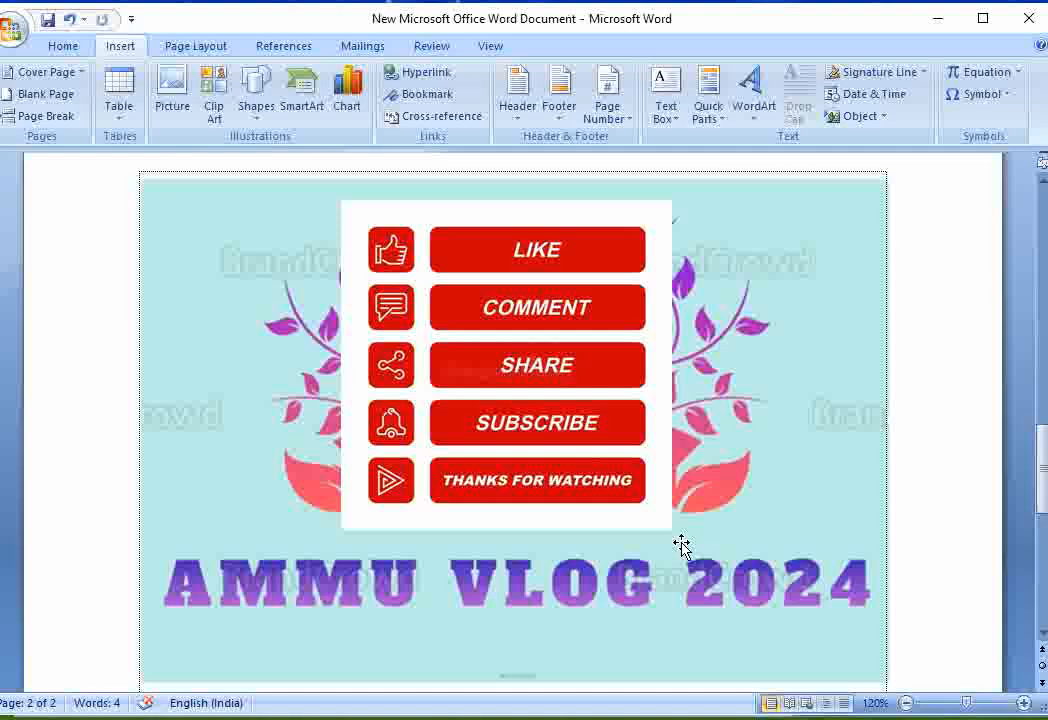
{"action": "scroll", "coordinate": [686, 426], "scroll_direction": "up", "scroll_amount": 3}
{"action": "scroll", "coordinate": [688, 421], "scroll_direction": "up", "scroll_amount": 20}
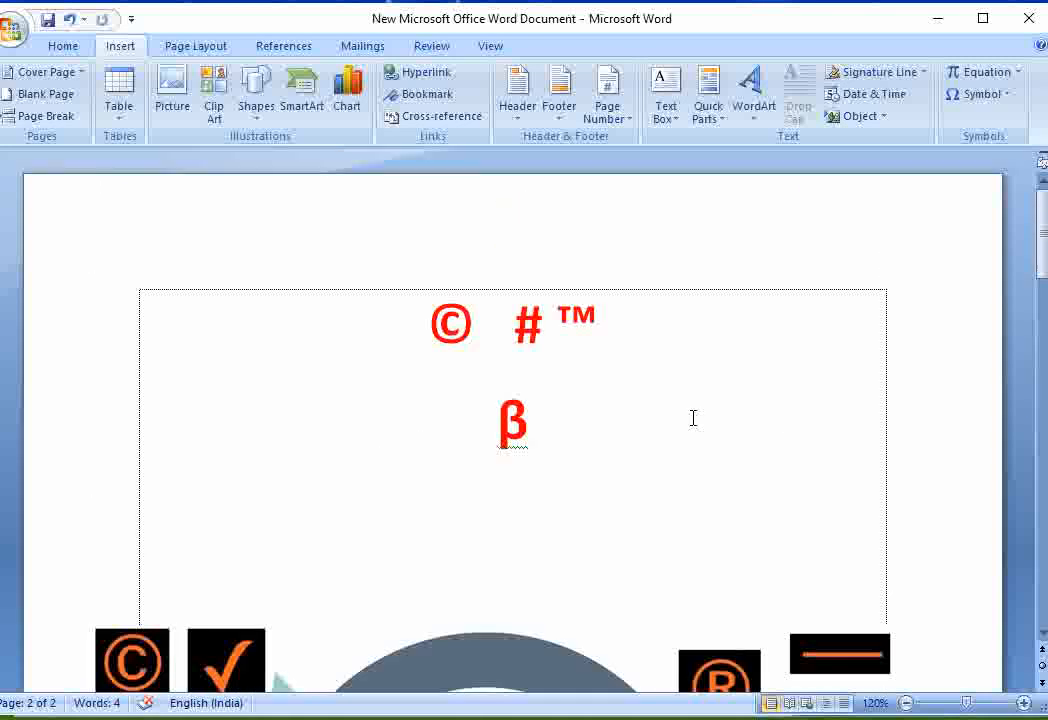
{"action": "left_click", "coordinate": [474, 323]}
{"action": "left_click_drag", "start_coordinate": [429, 320], "coordinate": [557, 409]}
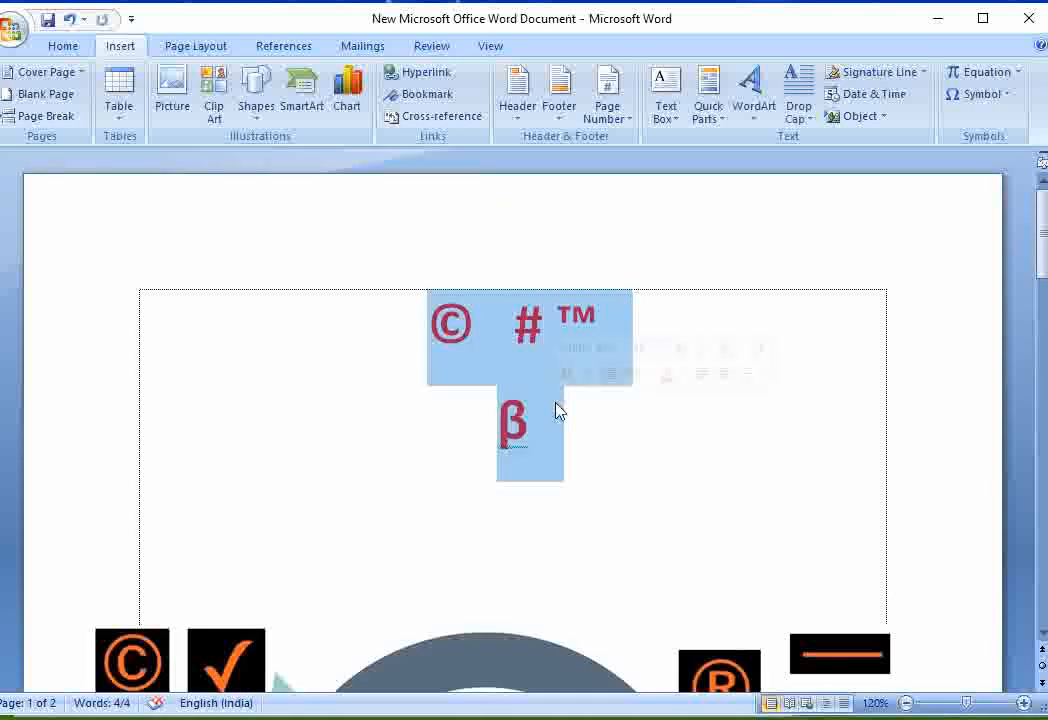
{"action": "key", "text": "Delete"}
- Add blank lines at the start of the page and insert a dollar sign ($) symbol on the second line
{"action": "key", "text": "Return"}
{"action": "key", "text": "Return"}
{"action": "key", "text": "Return"}
{"action": "key", "text": "Return"}
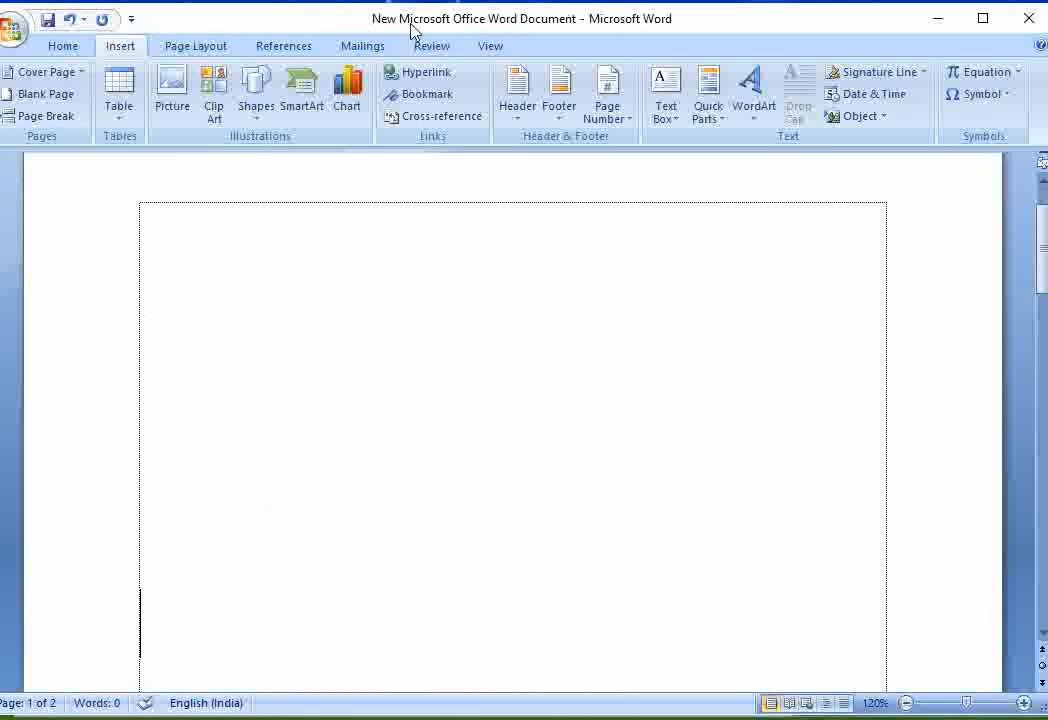
{"action": "left_click", "coordinate": [605, 307]}
{"action": "left_click", "coordinate": [985, 97]}
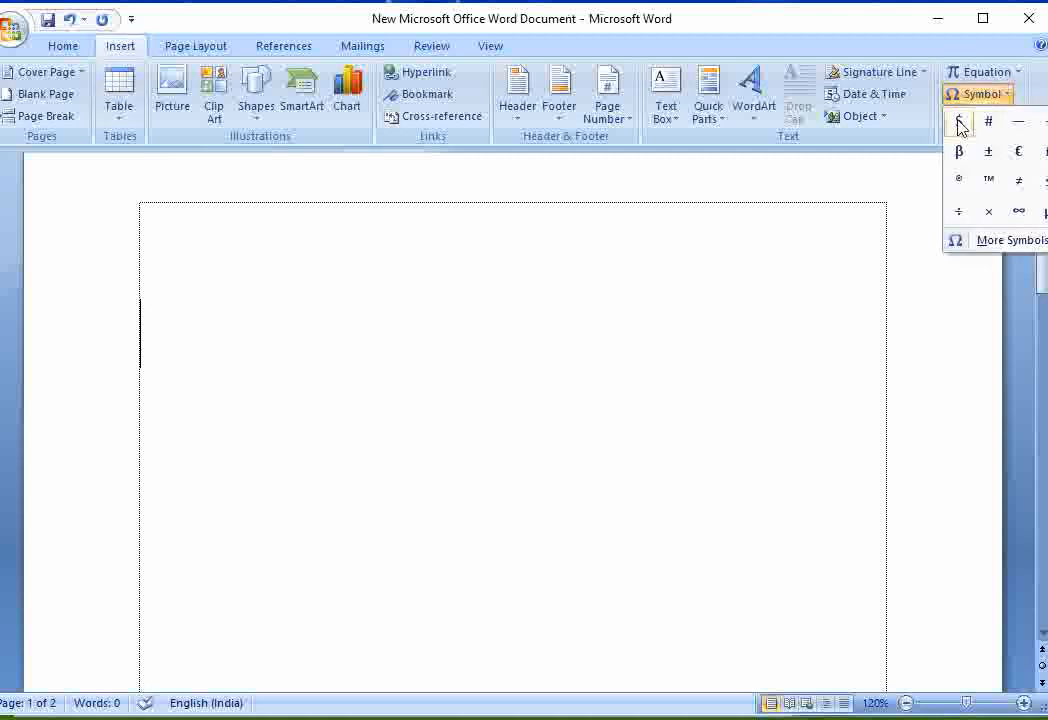
{"action": "left_click", "coordinate": [959, 122]}
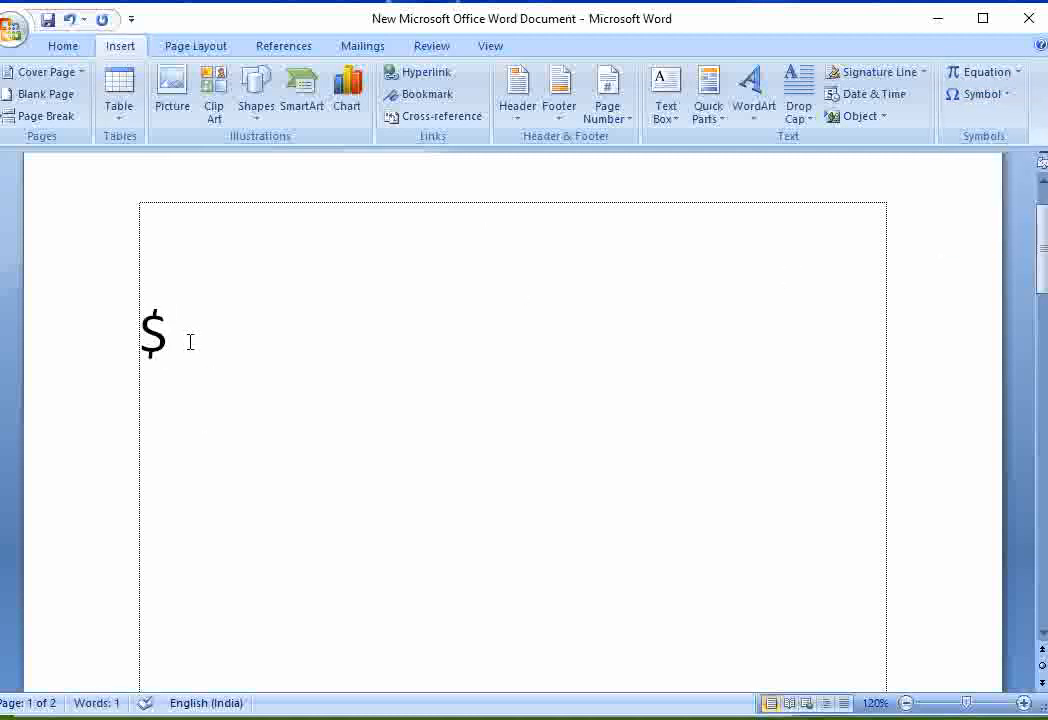
- Center the dollar sign and format it in red and bold
{"action": "key", "text": "shift+Left"}
{"action": "left_click", "coordinate": [83, 47]}
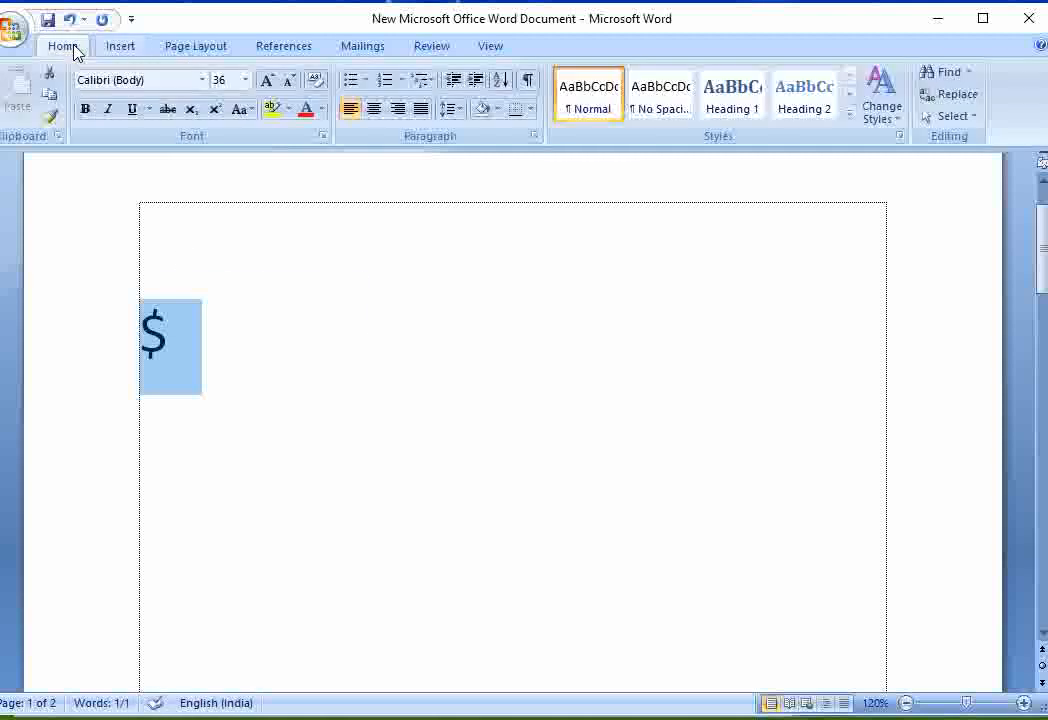
{"action": "left_click", "coordinate": [374, 109]}
{"action": "left_click", "coordinate": [306, 110]}
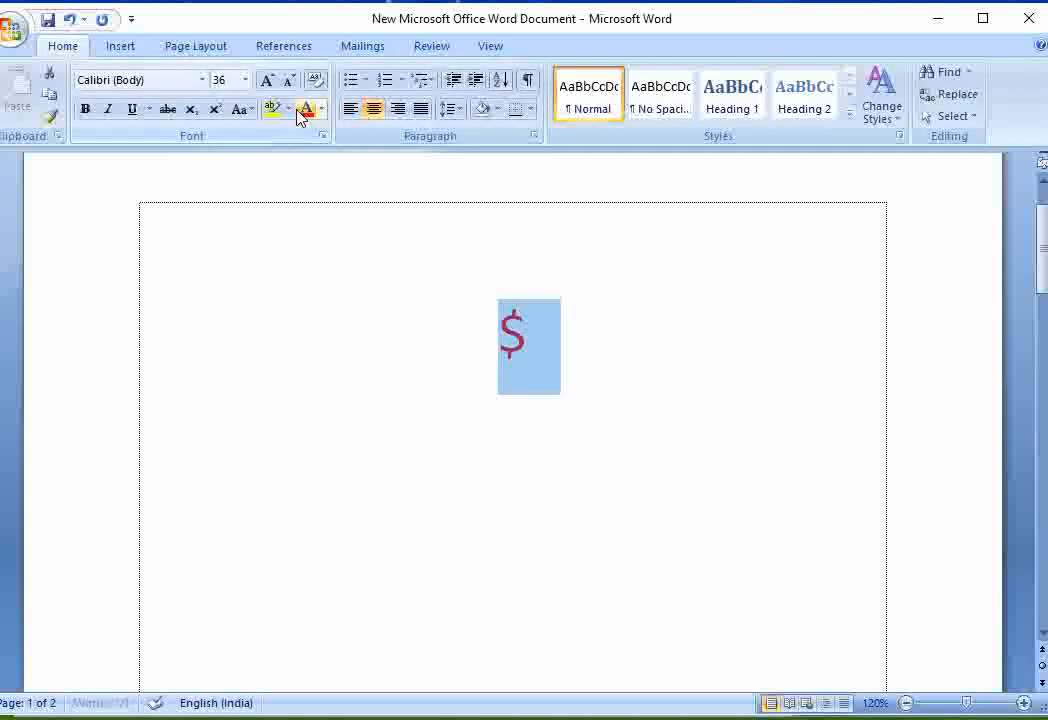
{"action": "left_click", "coordinate": [86, 110]}
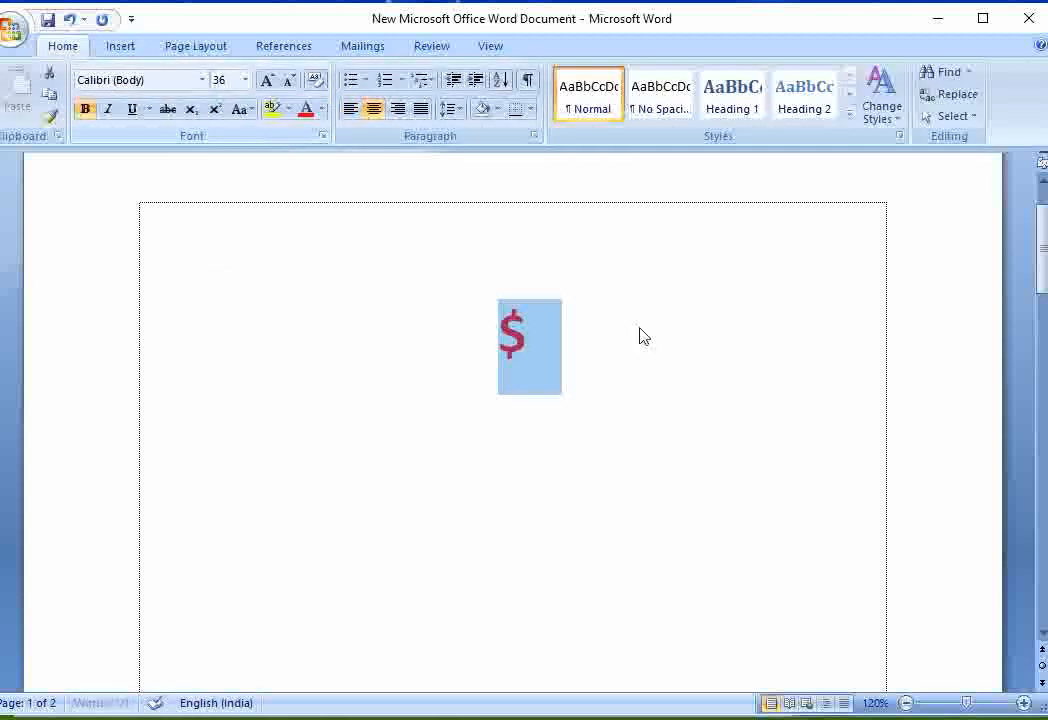
{"action": "left_click", "coordinate": [563, 320]}
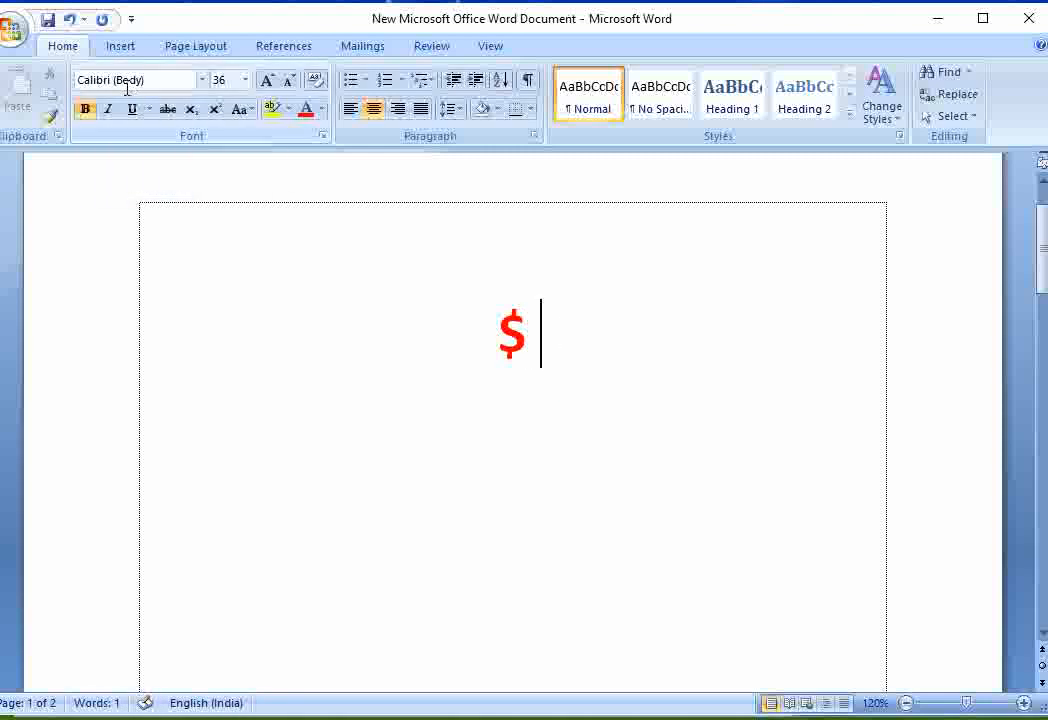
- Insert a number sign (#) symbol after the dollar sign
{"action": "left_click", "coordinate": [115, 47]}
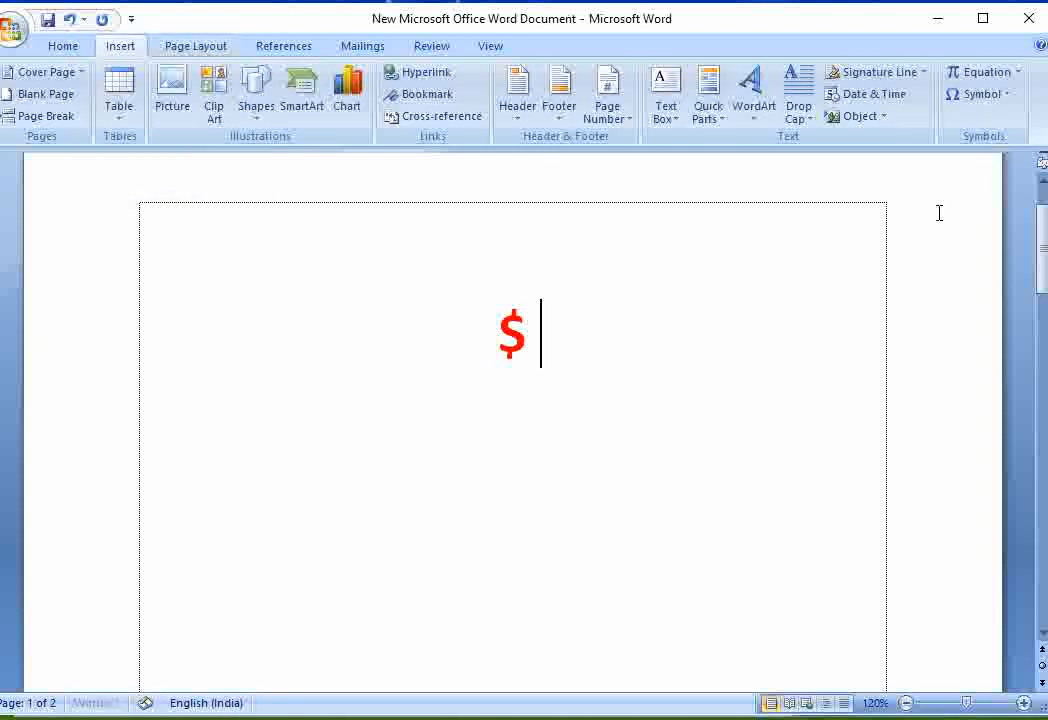
{"action": "left_click", "coordinate": [982, 95]}
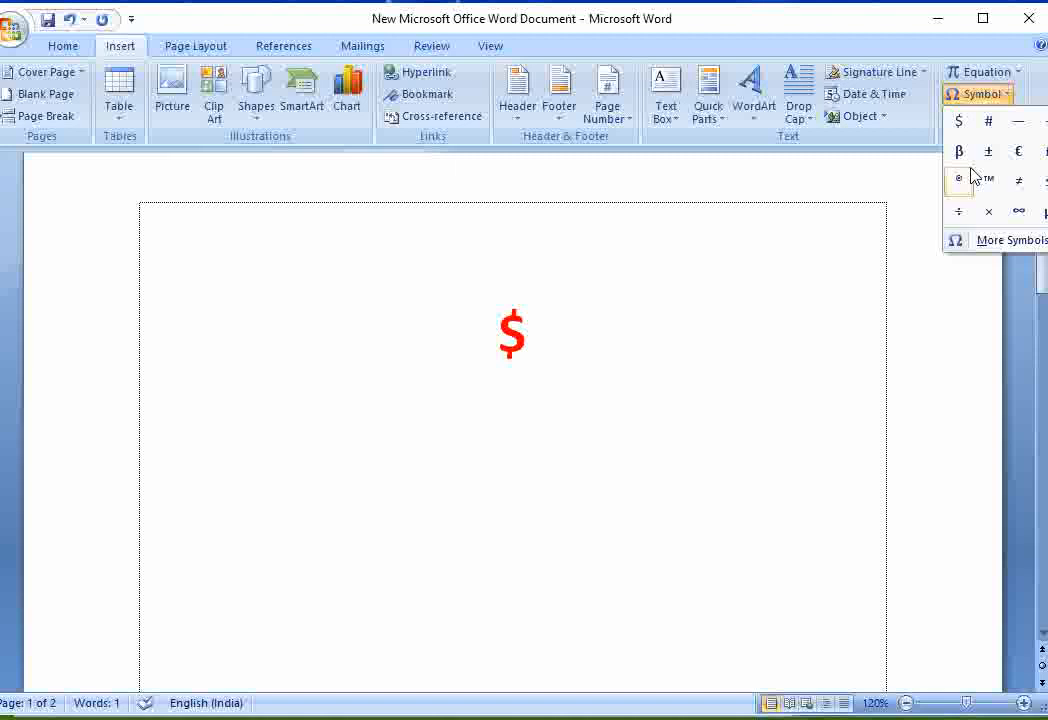
{"action": "left_click", "coordinate": [989, 122]}
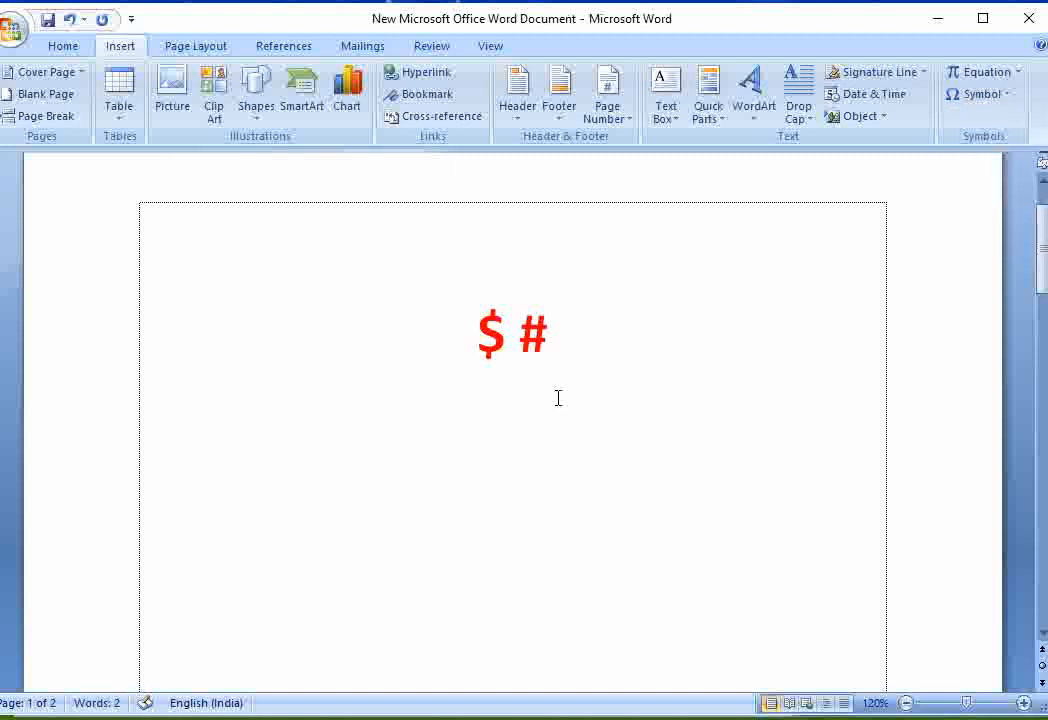
- Insert an em dash (—) and a minus sign (−) symbol after the number sign on the red line
{"action": "left_click", "coordinate": [981, 97]}
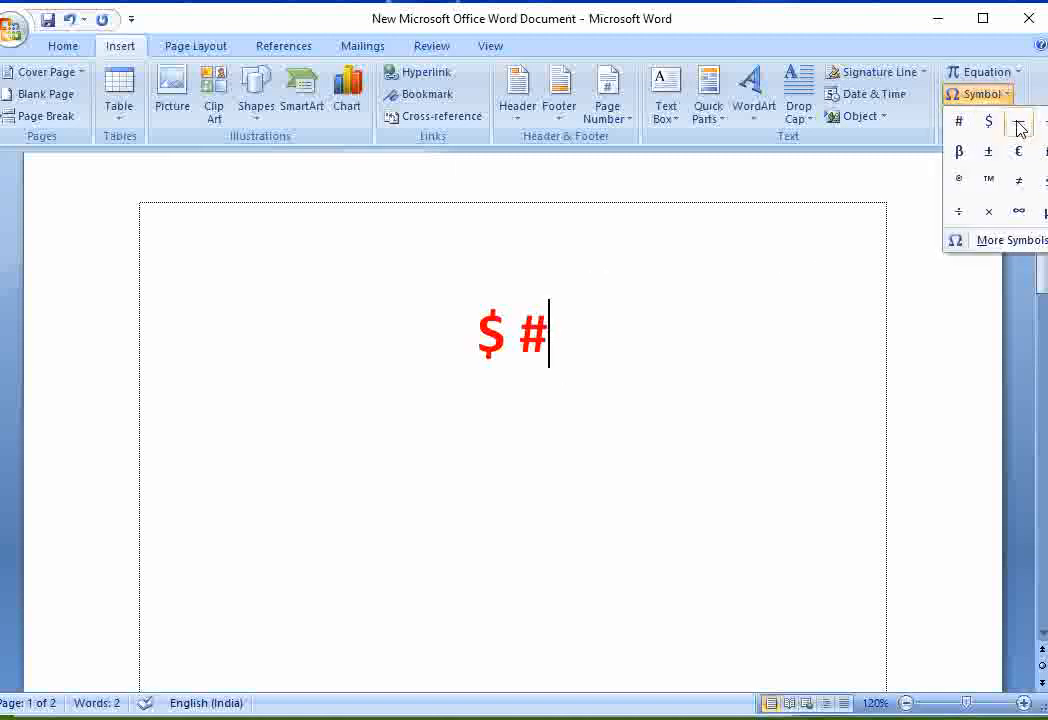
{"action": "left_click", "coordinate": [1018, 123]}
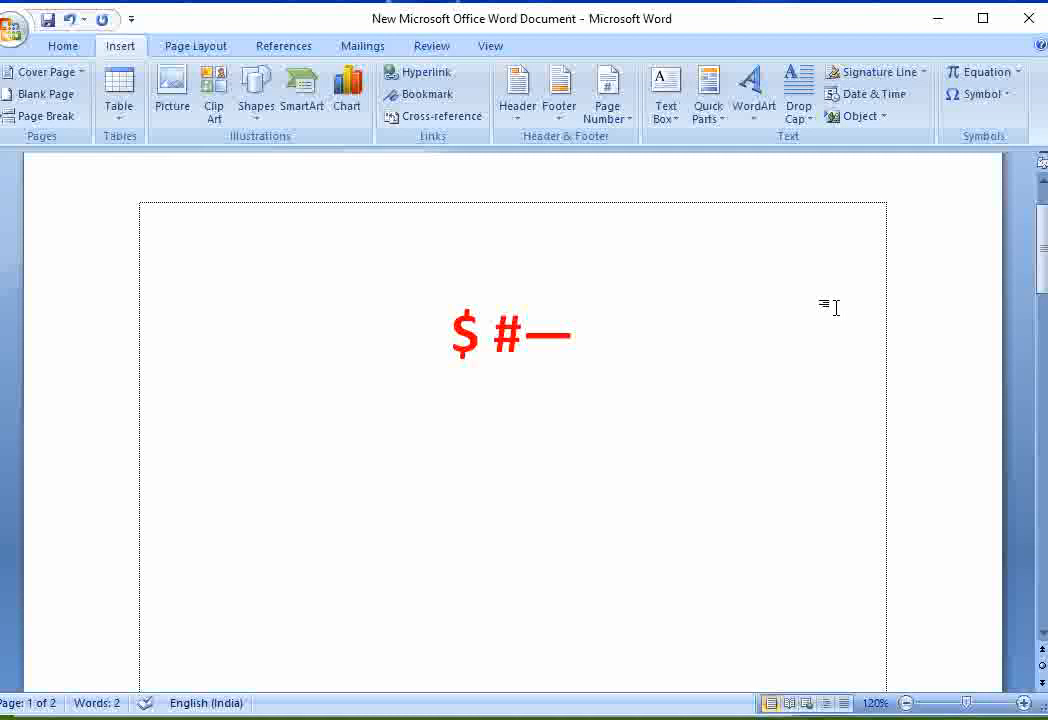
{"action": "left_click", "coordinate": [978, 95]}
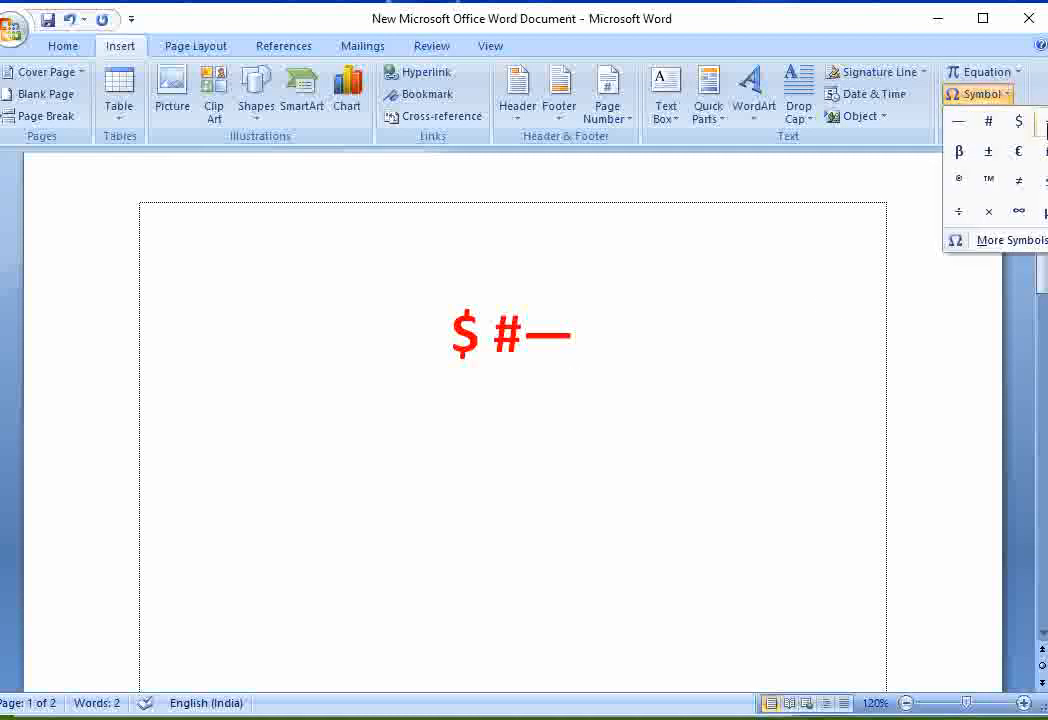
{"action": "left_click", "coordinate": [1046, 122]}
- Use the Symbol dialog's Basic Latin subset to insert a dollar sign ($) and a percent sign (%) after the minus sign
{"action": "left_click", "coordinate": [980, 98]}
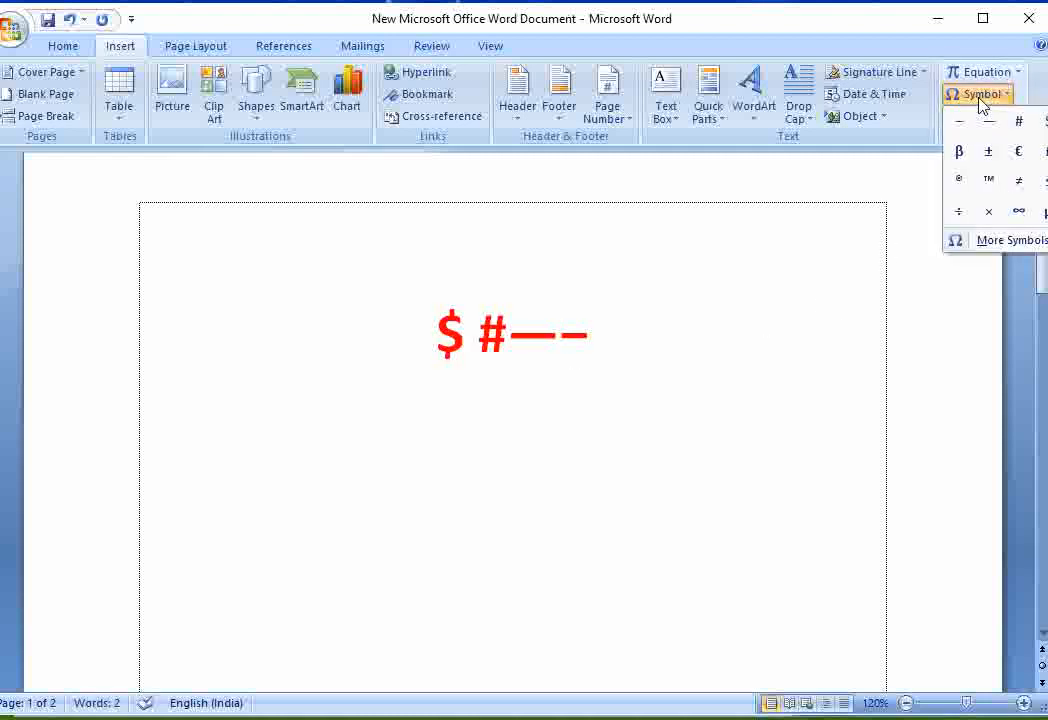
{"action": "left_click", "coordinate": [975, 240]}
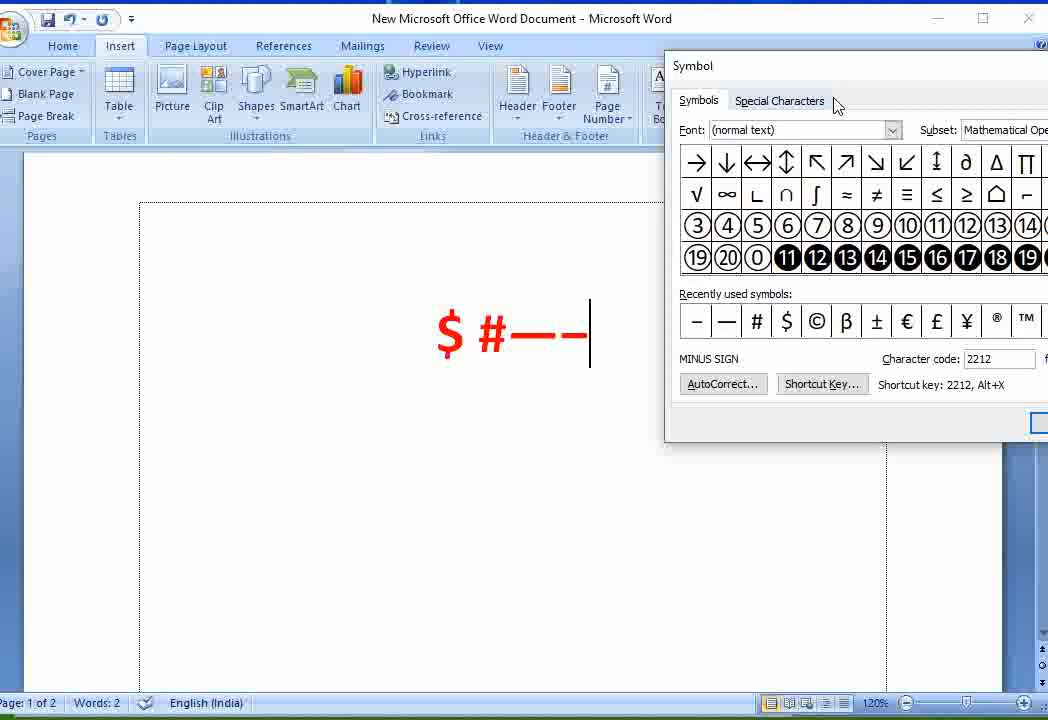
{"action": "left_click_drag", "start_coordinate": [847, 77], "coordinate": [392, 389]}
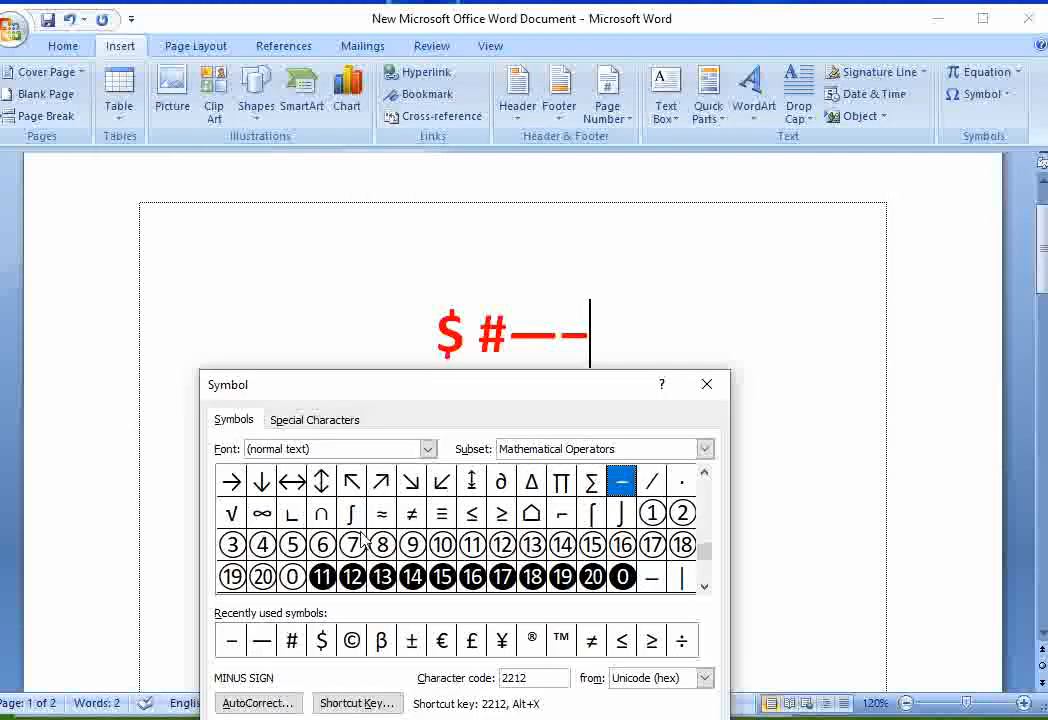
{"action": "left_click_drag", "start_coordinate": [707, 558], "coordinate": [705, 481]}
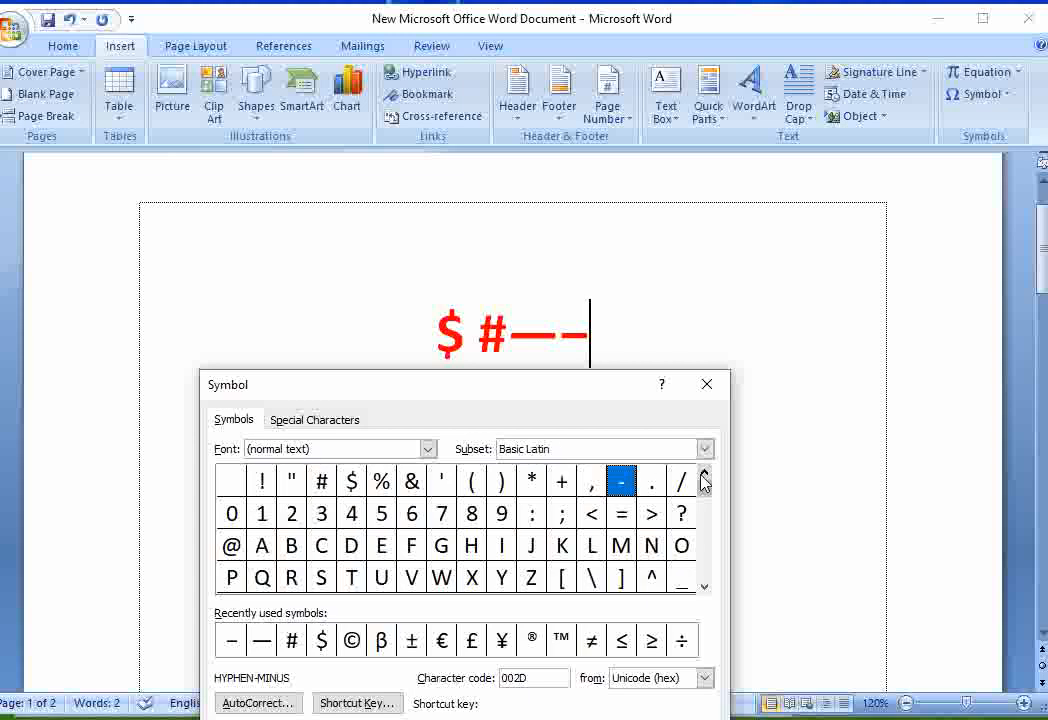
{"action": "left_click", "coordinate": [352, 481]}
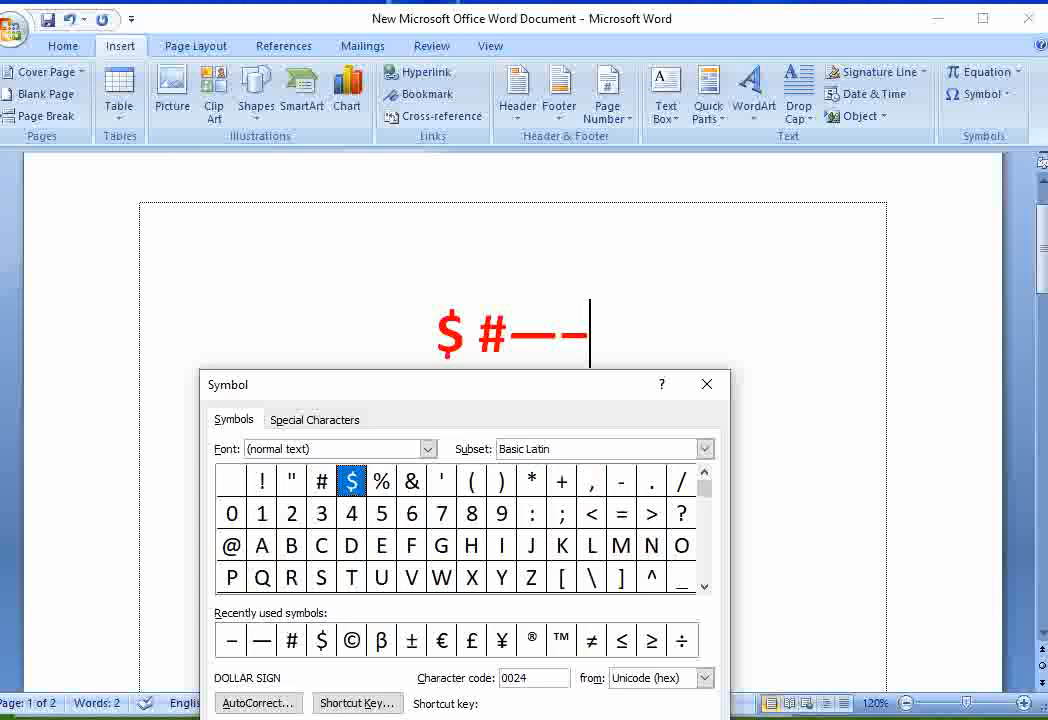
{"action": "double_click", "coordinate": [352, 481]}
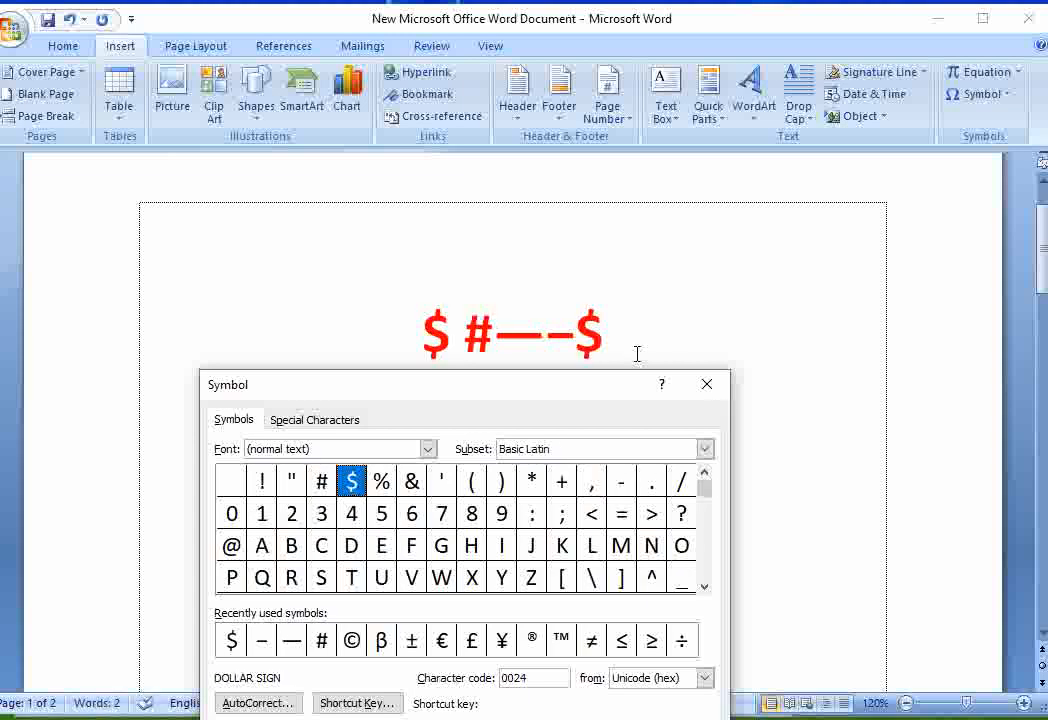
{"action": "left_click", "coordinate": [383, 484]}
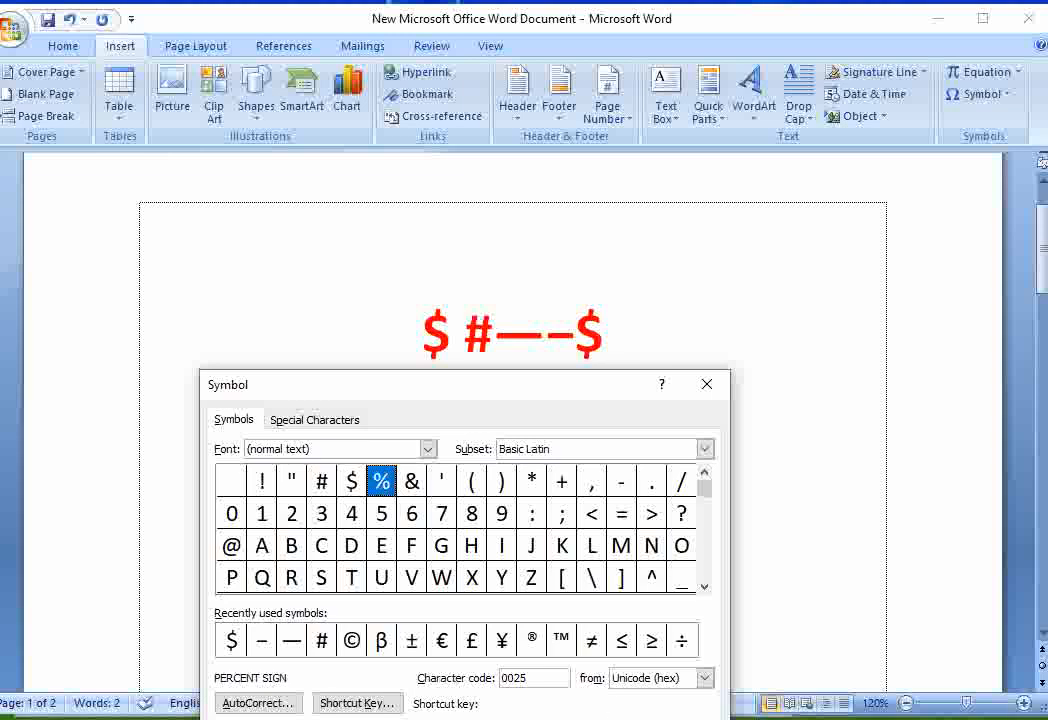
{"action": "left_click", "coordinate": [598, 719]}
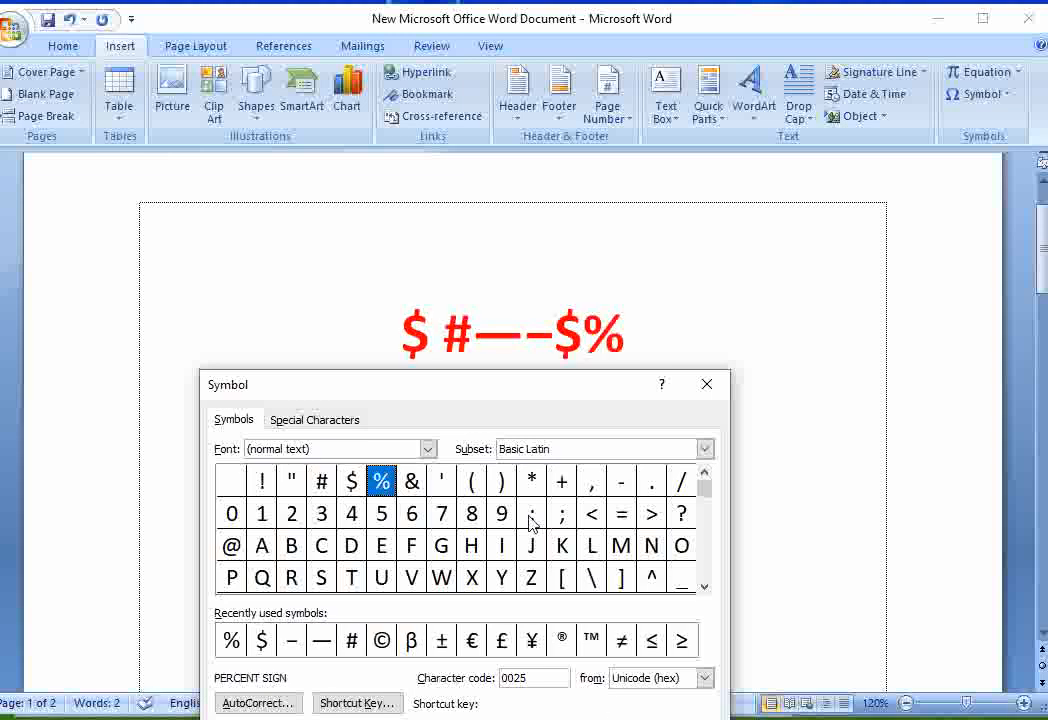
- Insert an asterisk (*) and a left parenthesis from the Symbol dialog after the percent sign
{"action": "left_click", "coordinate": [532, 481]}
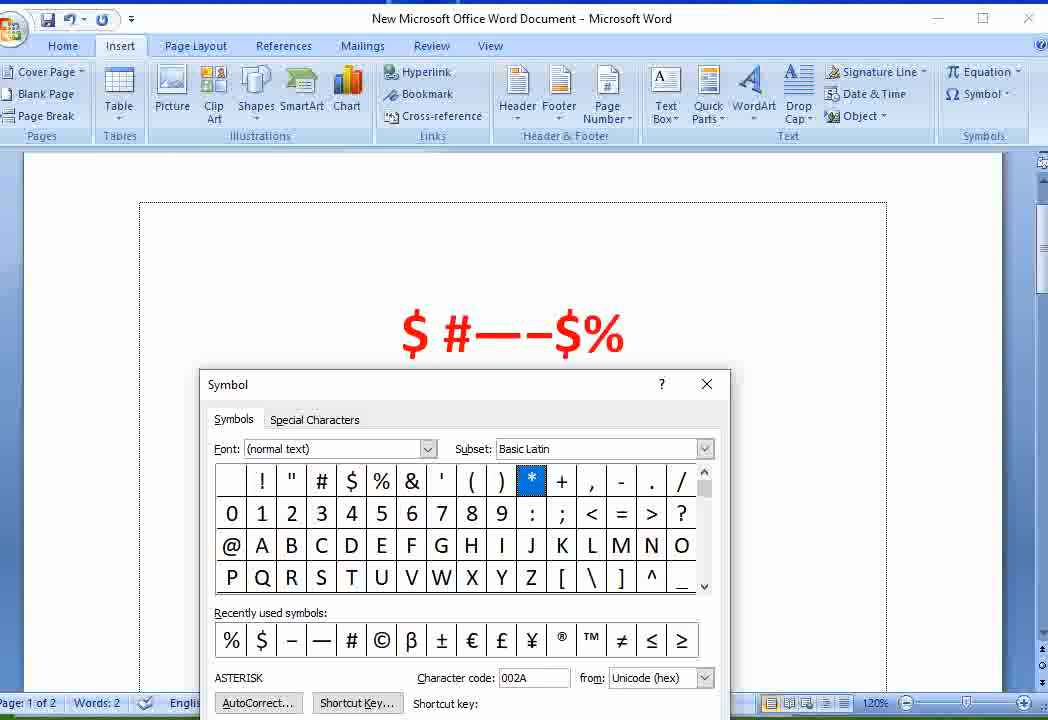
{"action": "double_click", "coordinate": [532, 481]}
{"action": "left_click", "coordinate": [473, 483]}
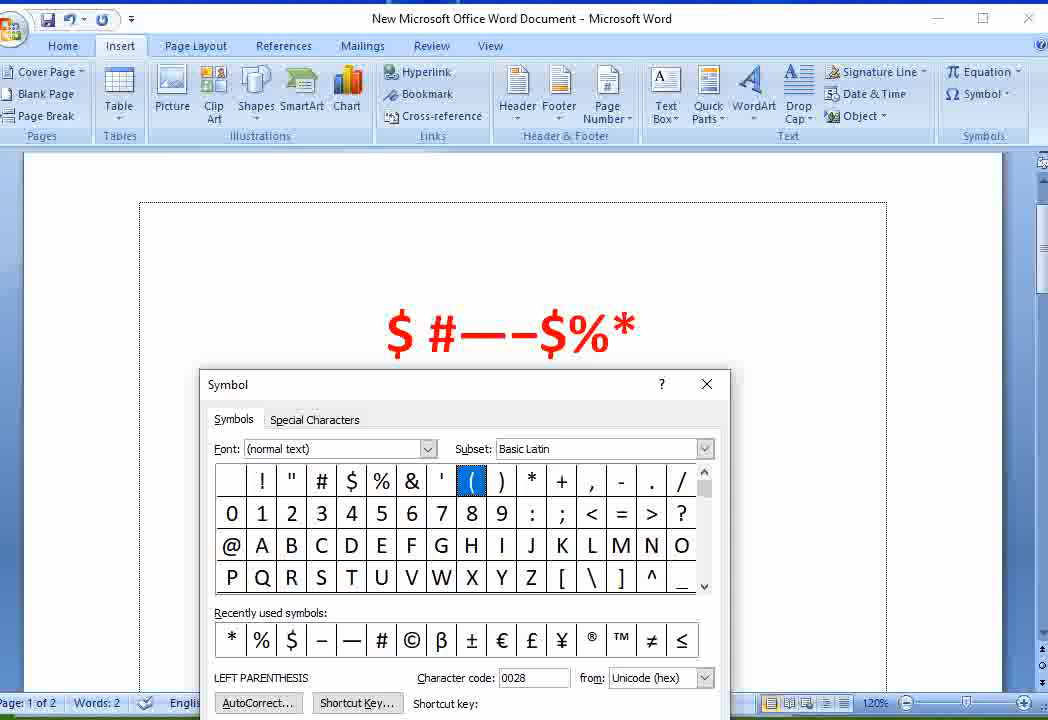
{"action": "left_click", "coordinate": [598, 719]}
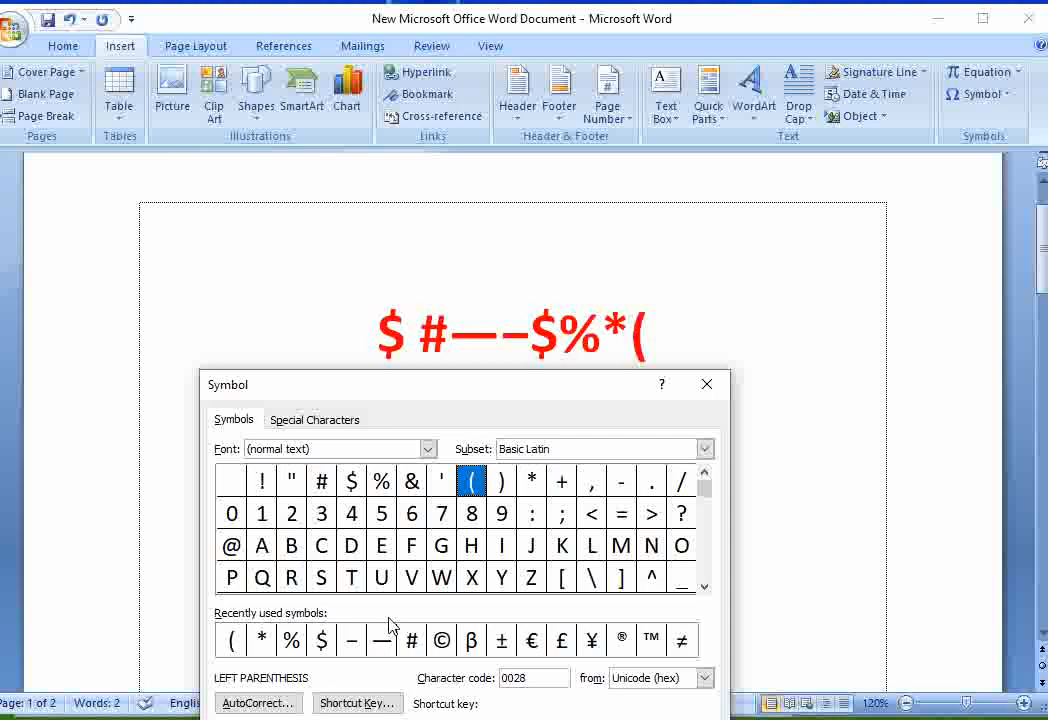
- Insert an at sign (@) and a greater-than sign (>) after the left parenthesis, and close the Symbol dialog
{"action": "left_click", "coordinate": [231, 545]}
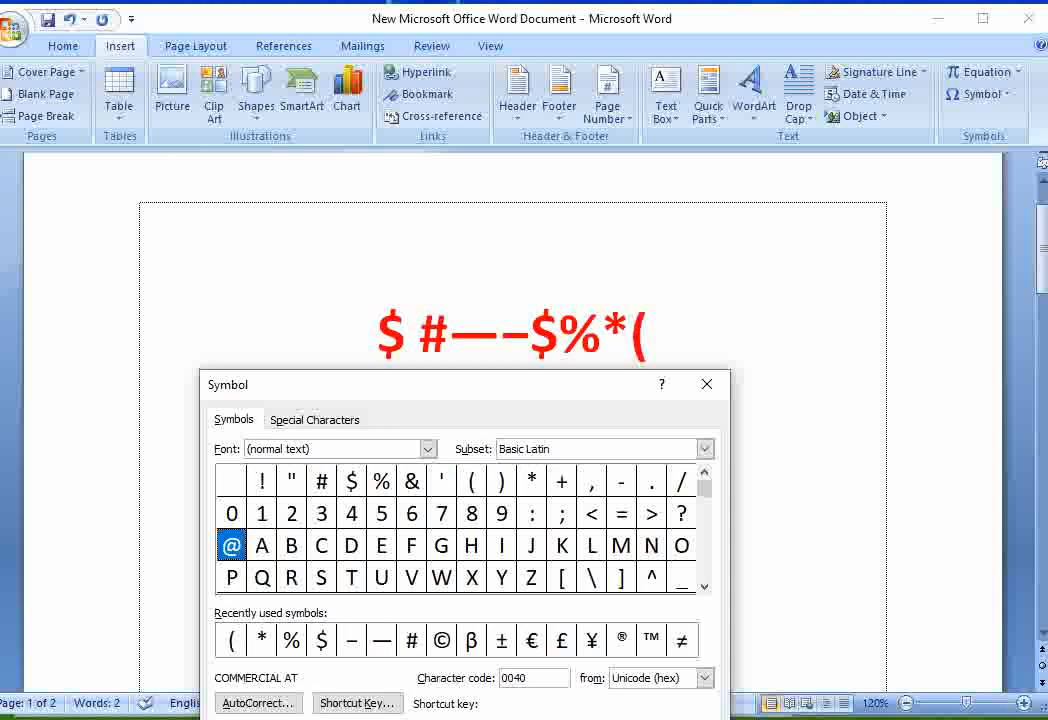
{"action": "left_click", "coordinate": [598, 719]}
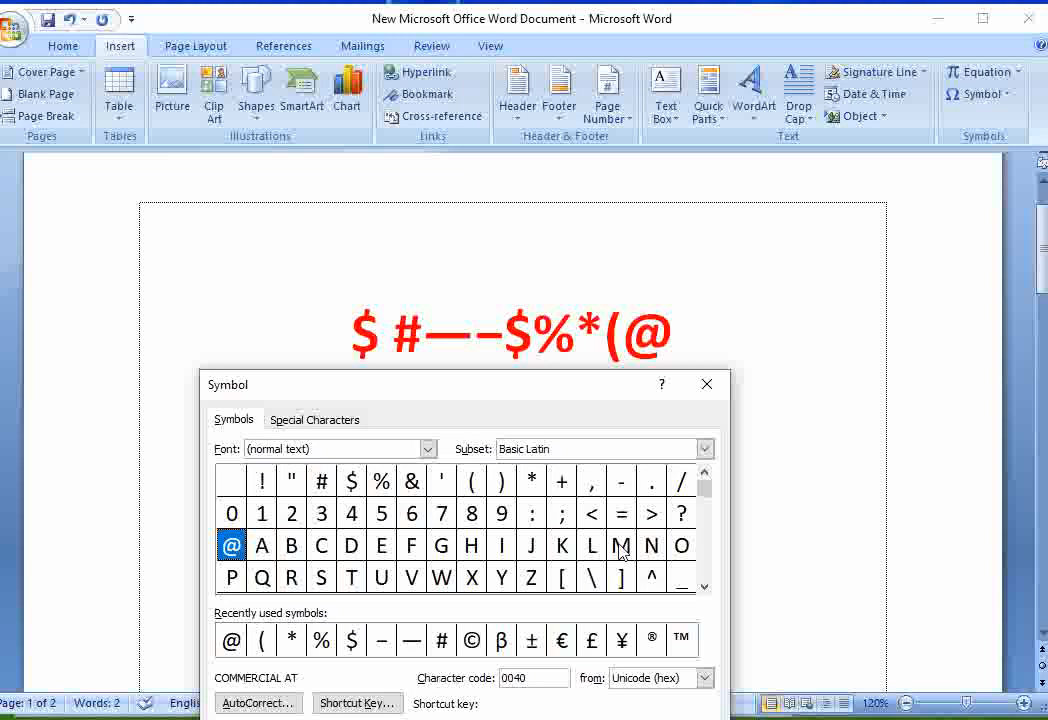
{"action": "left_click", "coordinate": [651, 515]}
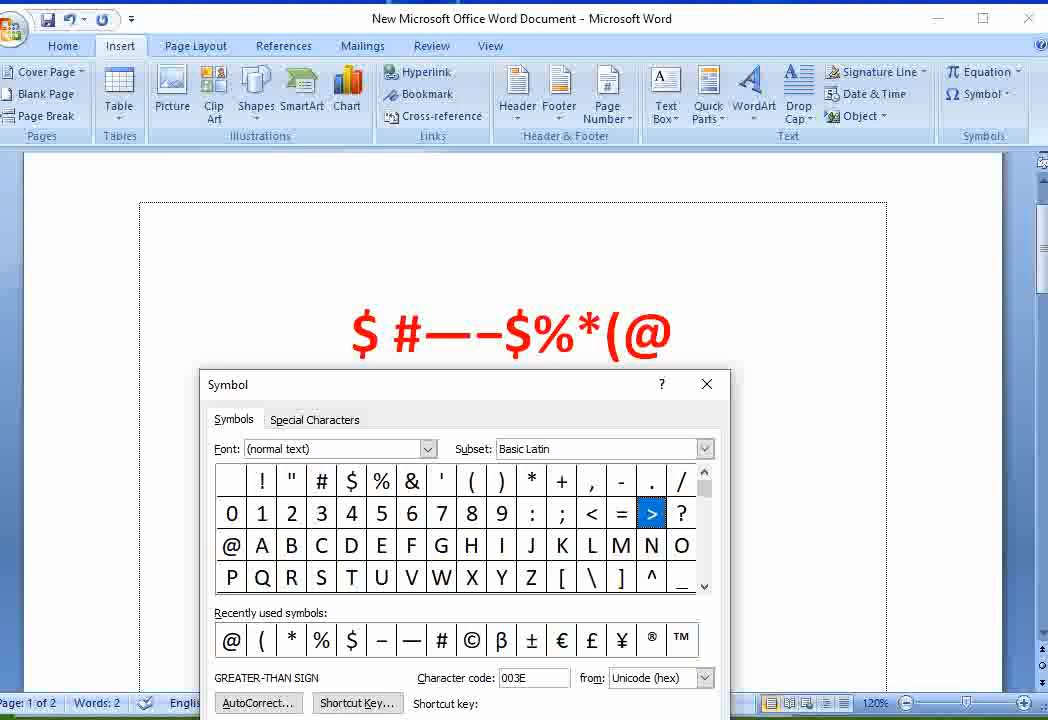
{"action": "double_click", "coordinate": [651, 515]}
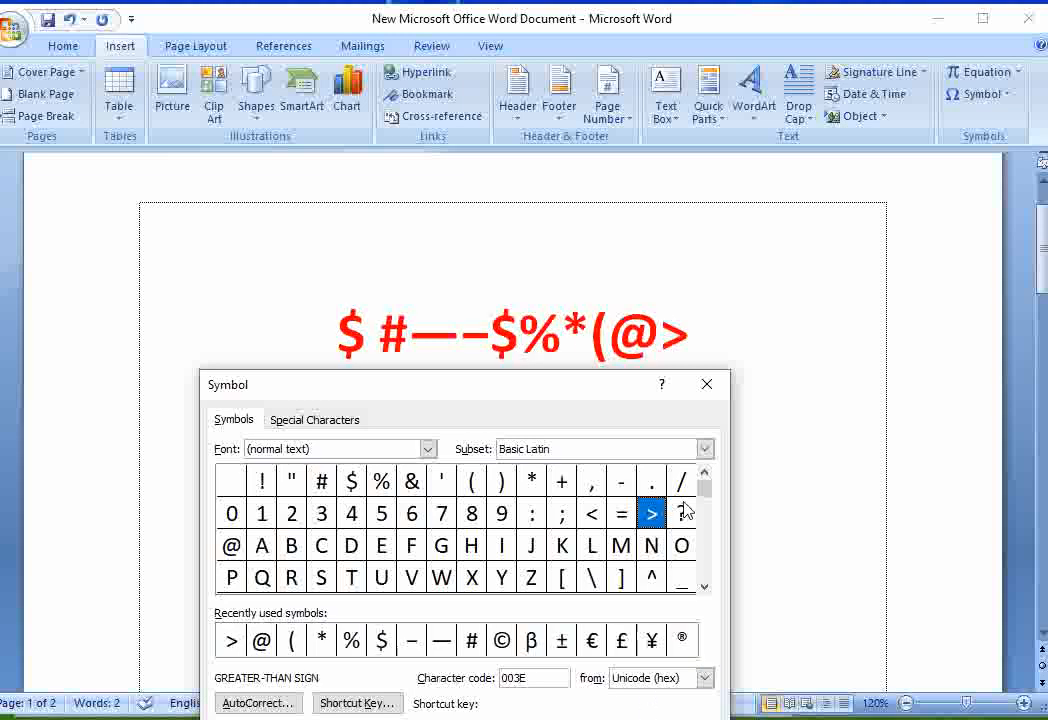
{"action": "left_click", "coordinate": [708, 385]}
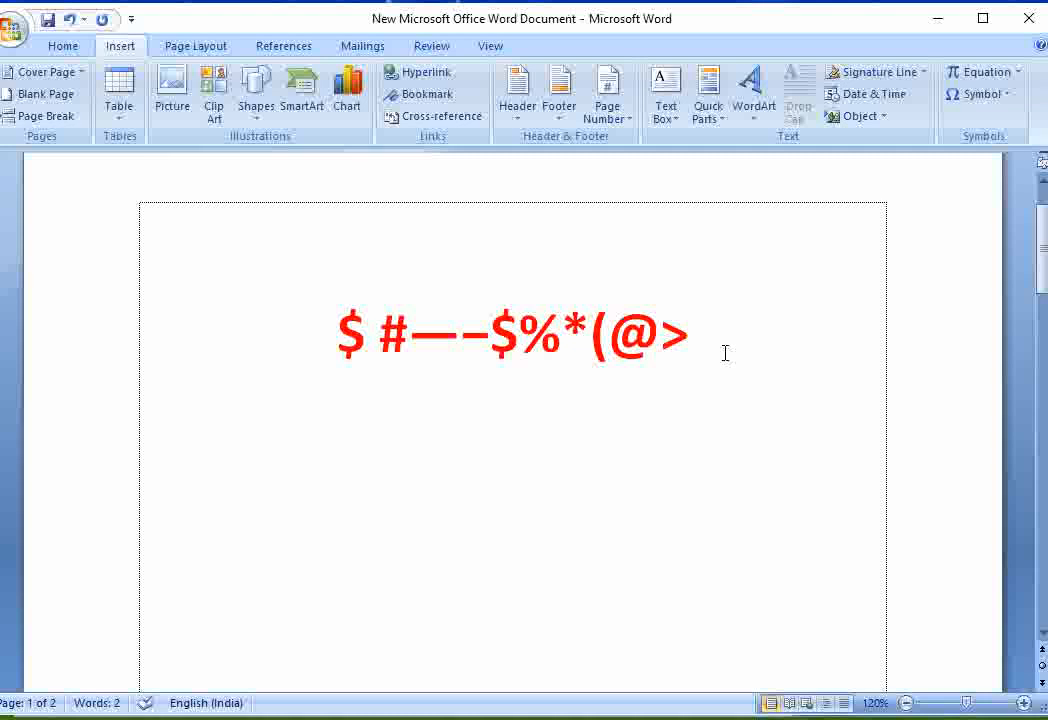
- Enter # on a new line below the symbols and $% on the line after it
{"action": "type", "text": "#"}
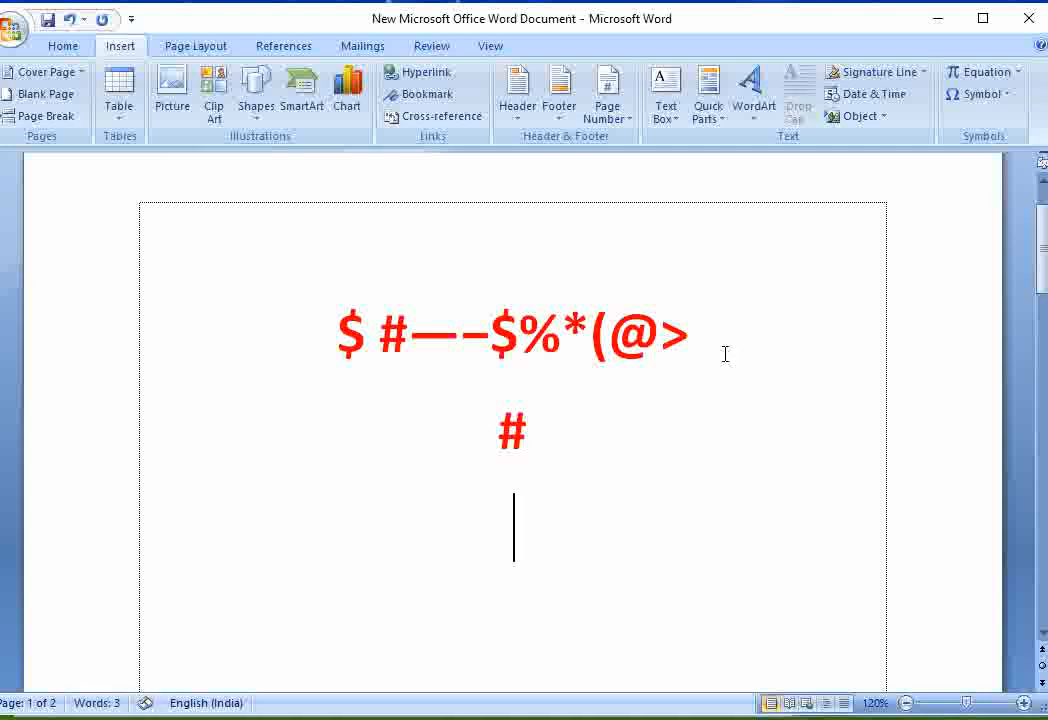
{"action": "type", "text": "—–$"}
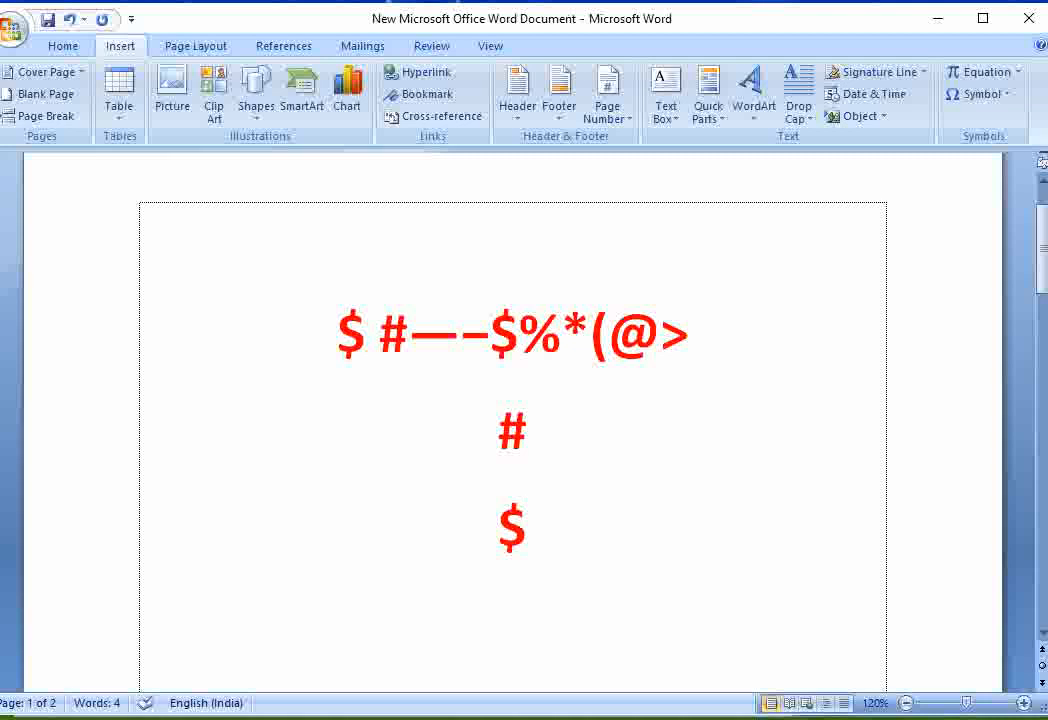
{"action": "type", "text": "%"}
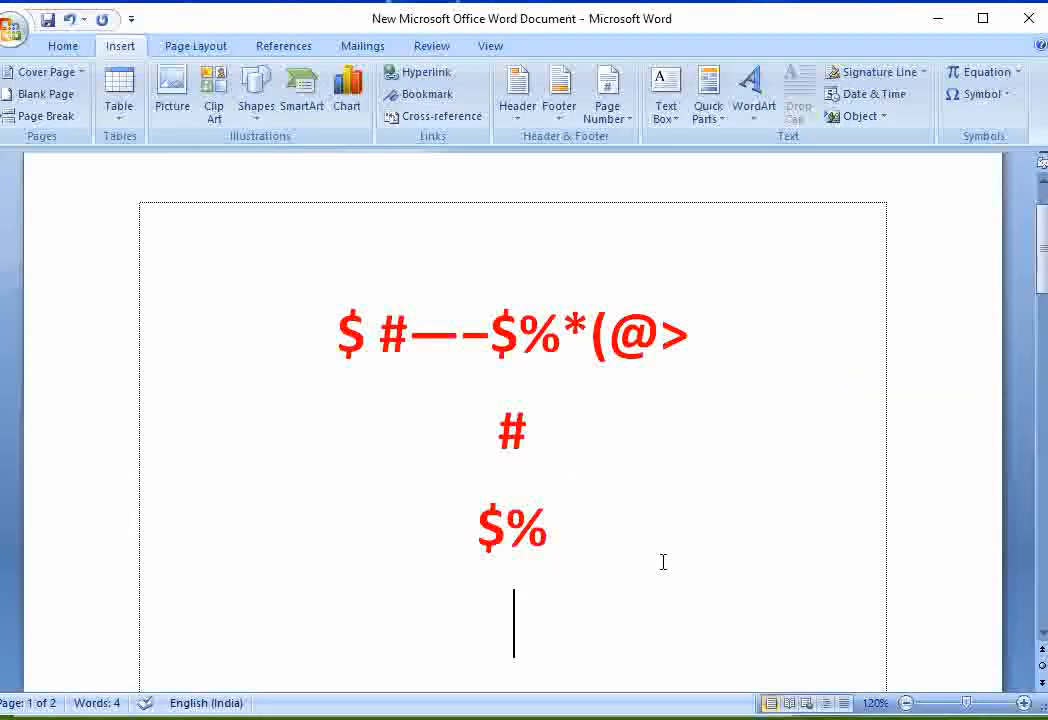
- On a new line below $%, enter &&’()-0 ₹ with a space before the rupee sign
{"action": "type", "text": "&"}
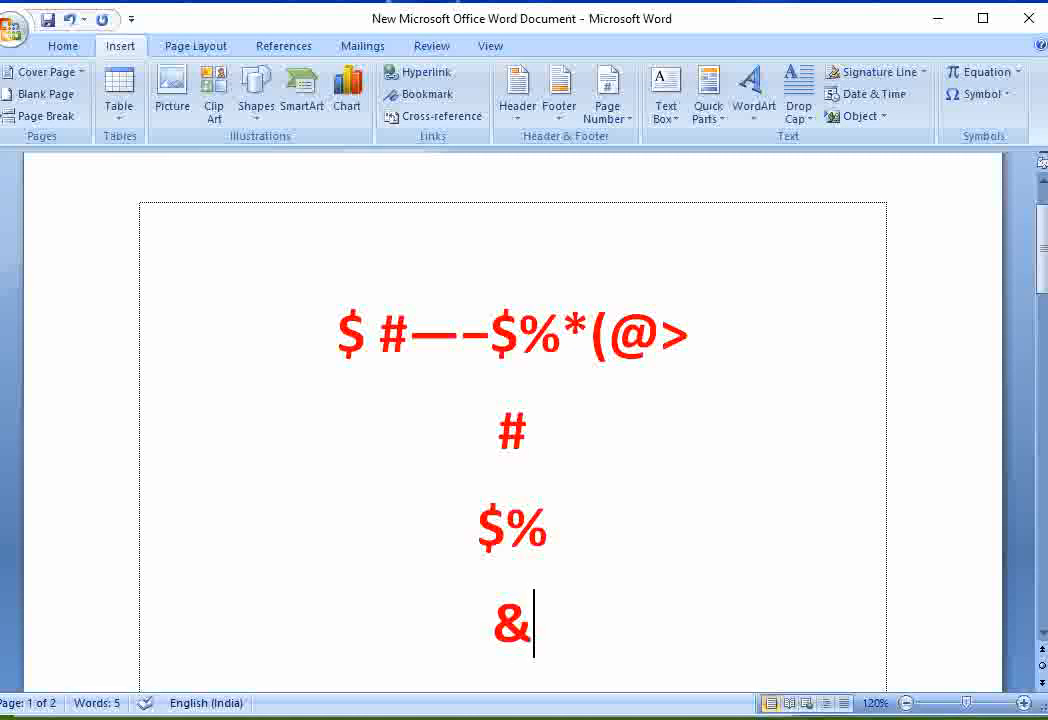
{"action": "type", "text": "&"}
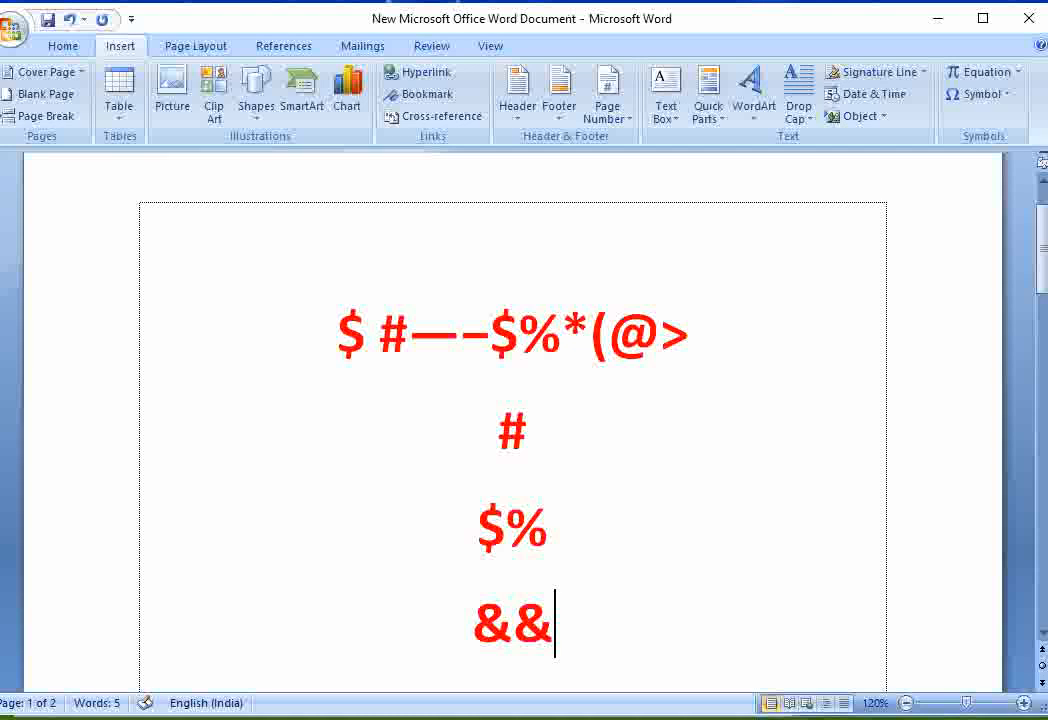
{"action": "type", "text": "'"}
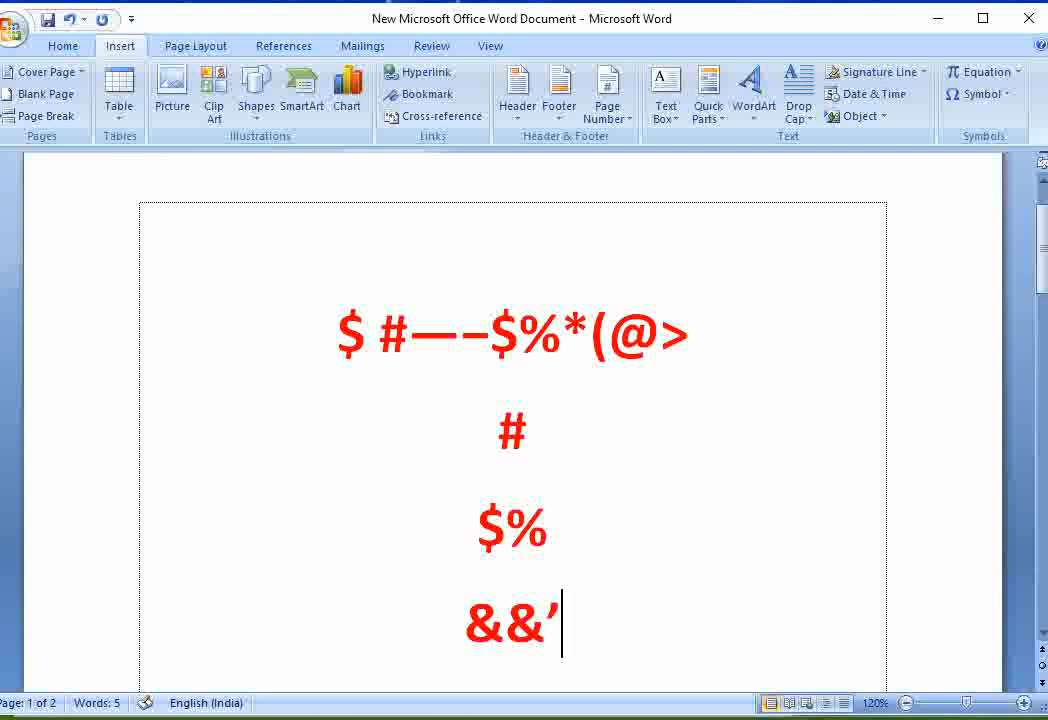
{"action": "type", "text": "()"}
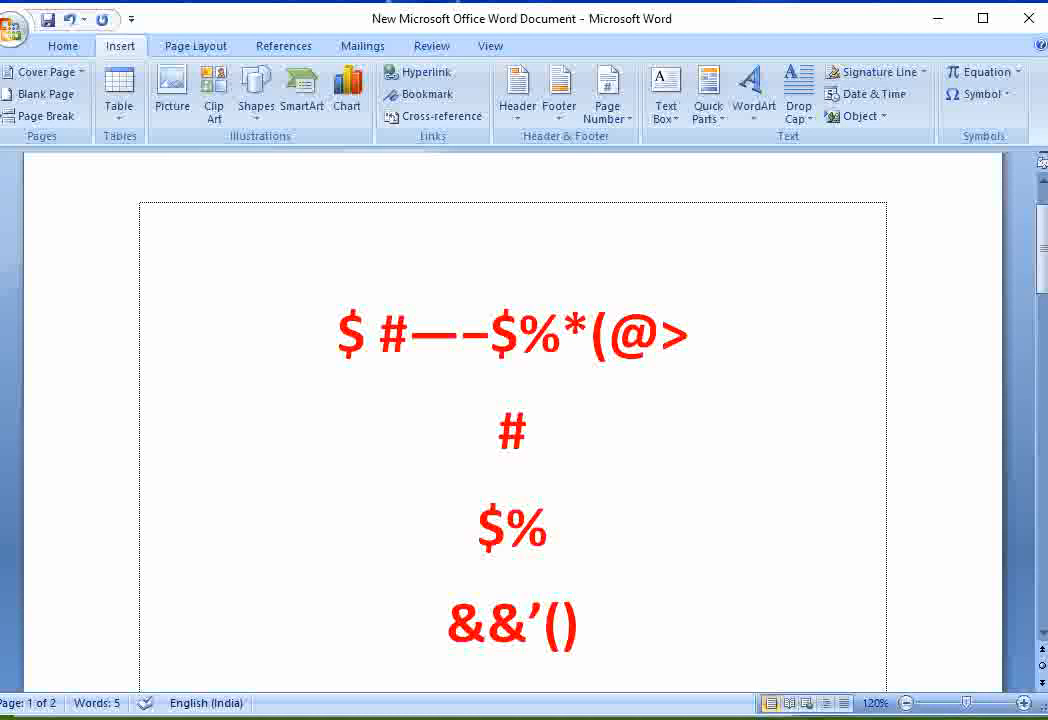
{"action": "type", "text": "-"}
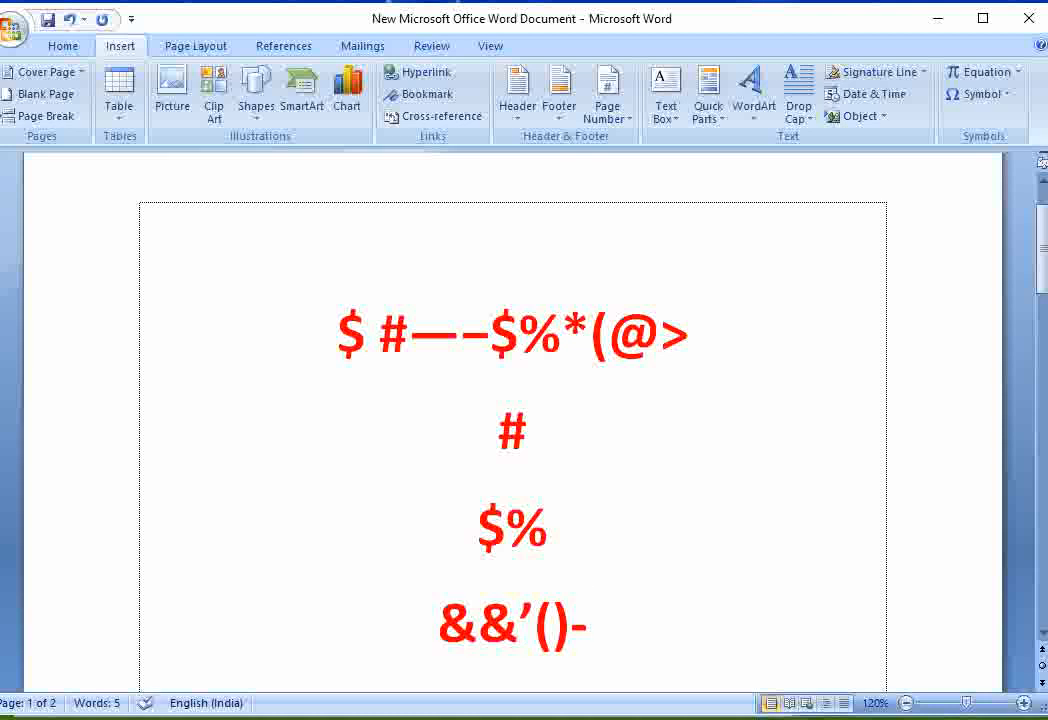
{"action": "type", "text": "0"}
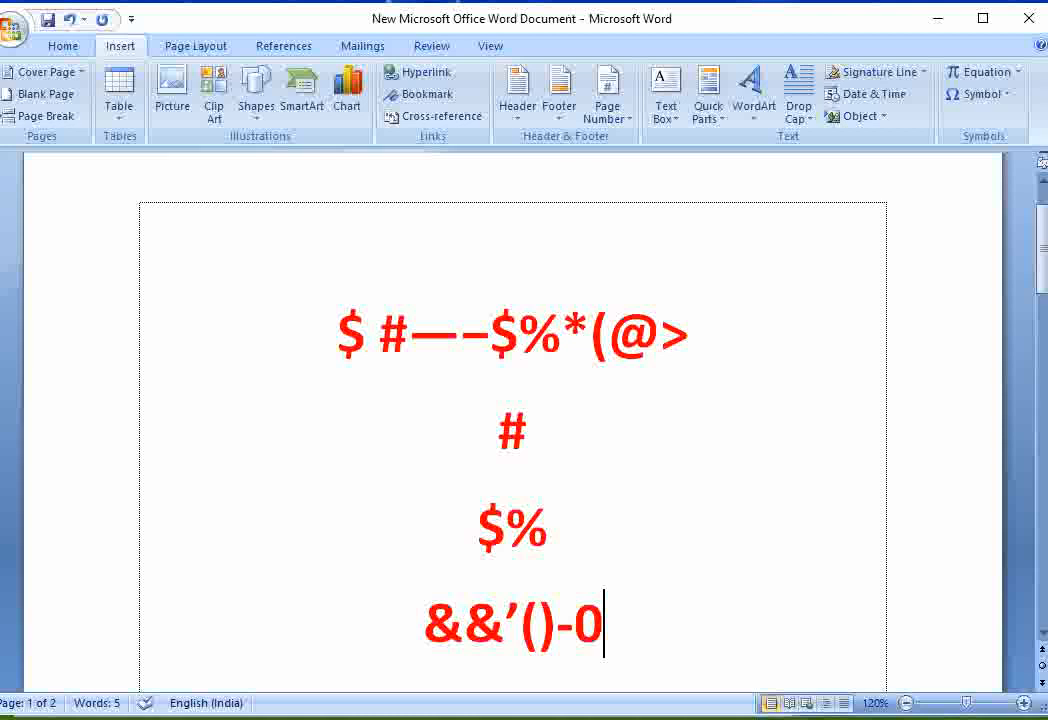
{"action": "type", "text": "₹"}
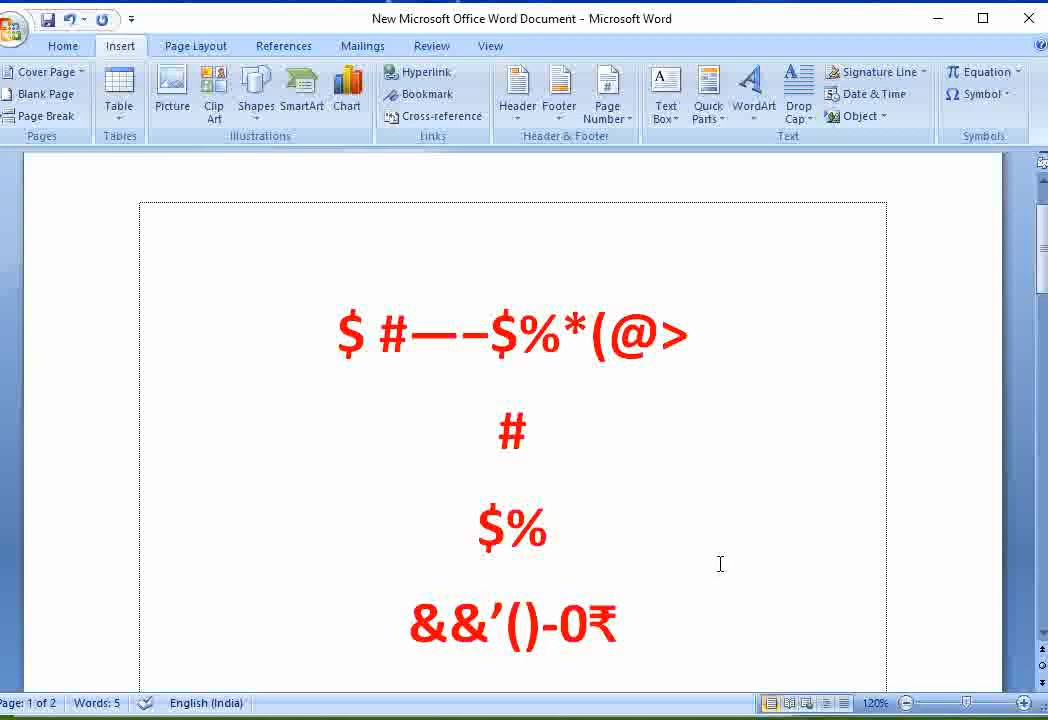
{"action": "key", "text": "Left"}
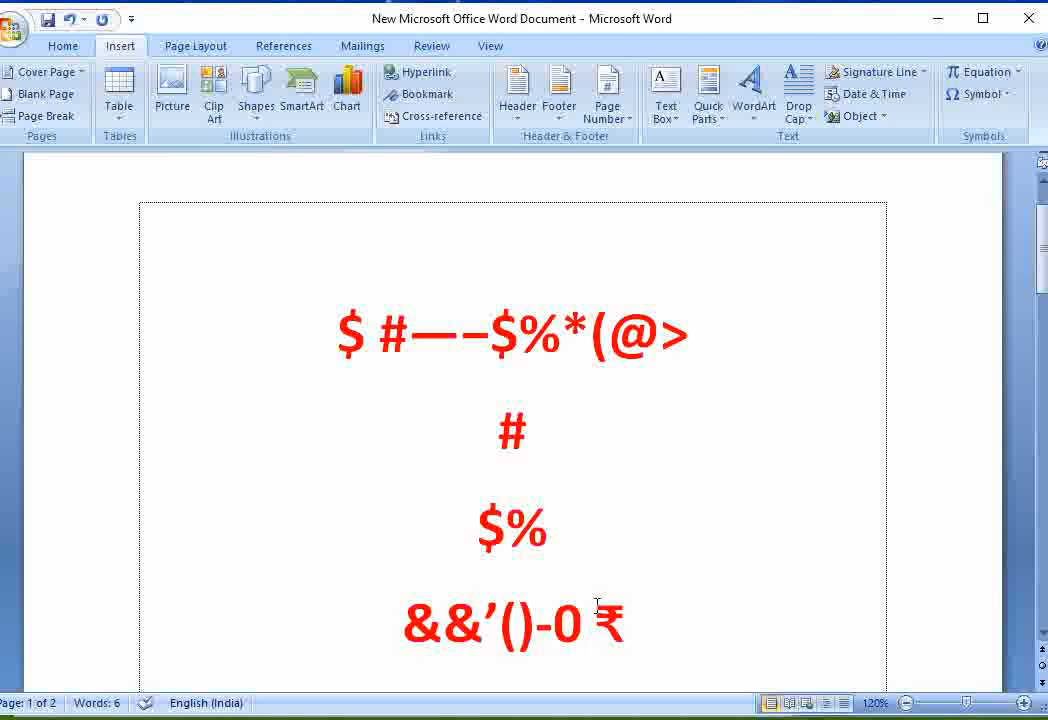
- Select the first line of inserted symbols and display the list of recently used symbols
{"action": "scroll", "coordinate": [703, 467], "scroll_direction": "down", "scroll_amount": 1}
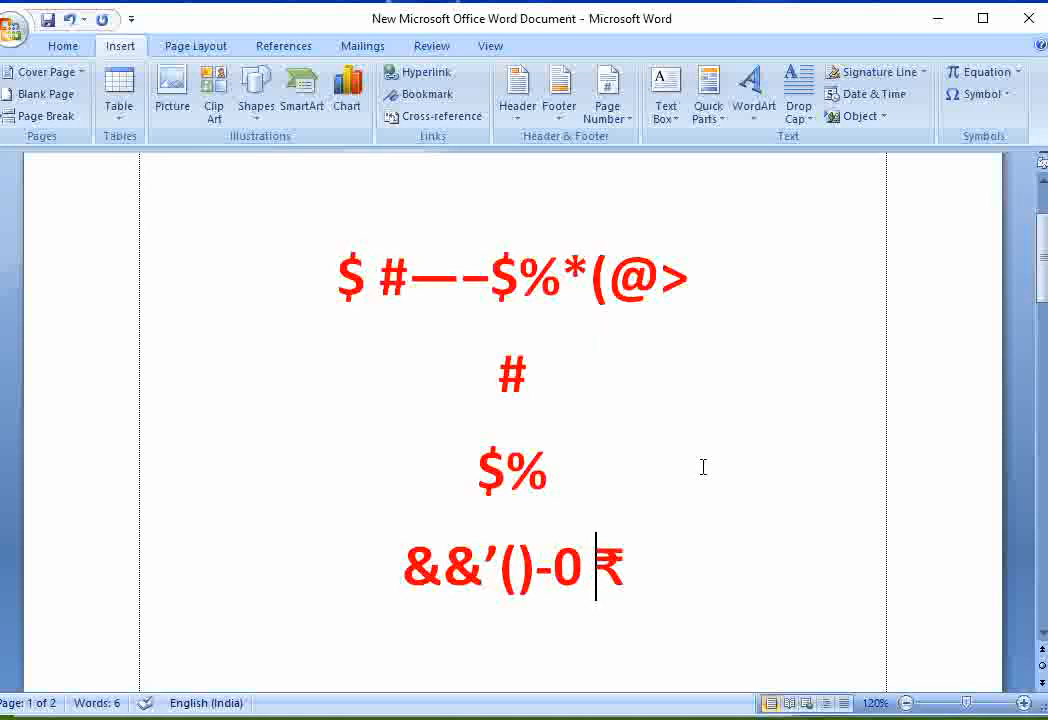
{"action": "scroll", "coordinate": [641, 470], "scroll_direction": "up", "scroll_amount": 2}
{"action": "left_click_drag", "start_coordinate": [325, 374], "coordinate": [724, 400]}
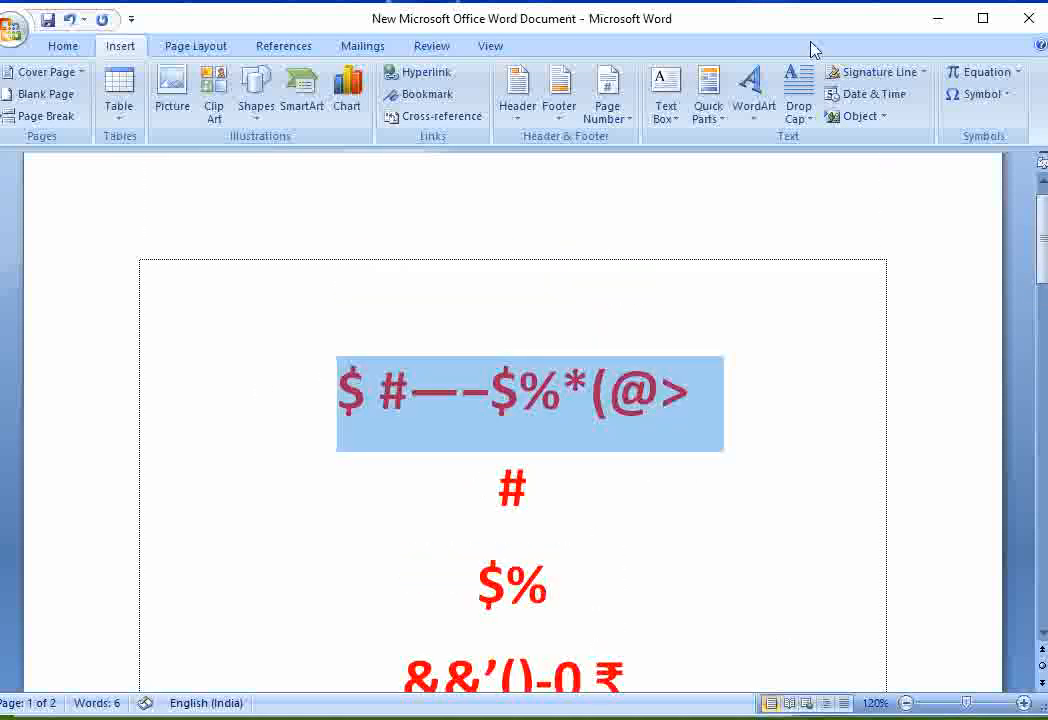
{"action": "left_click", "coordinate": [975, 94]}
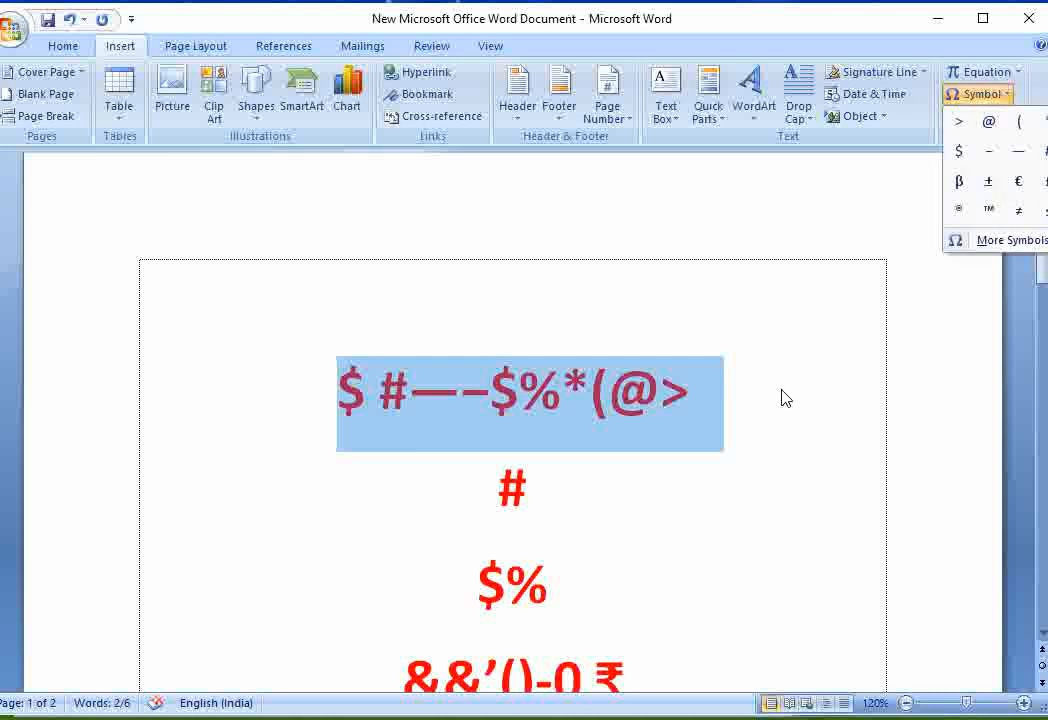
- Switch to the FORMULA NEW workbook in Excel and review the formular sheet's table of characters and their Alt codes
{"action": "key", "text": "Escape"}
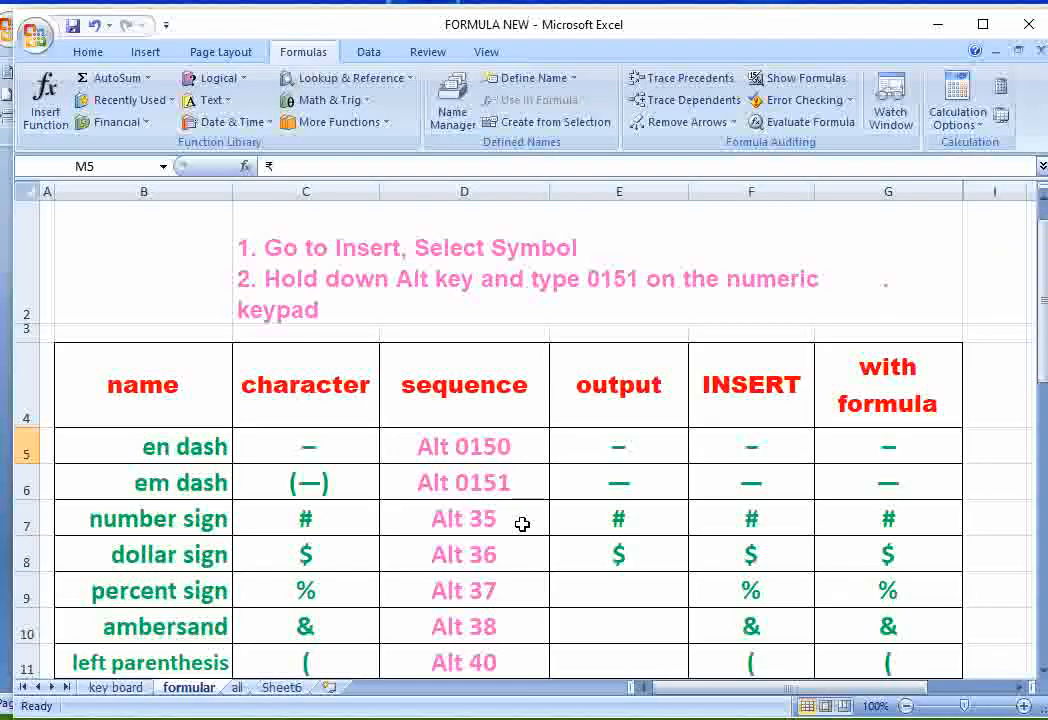
{"action": "scroll", "coordinate": [523, 524], "scroll_direction": "down", "scroll_amount": 2}
{"action": "scroll", "coordinate": [524, 528], "scroll_direction": "down", "scroll_amount": 1}
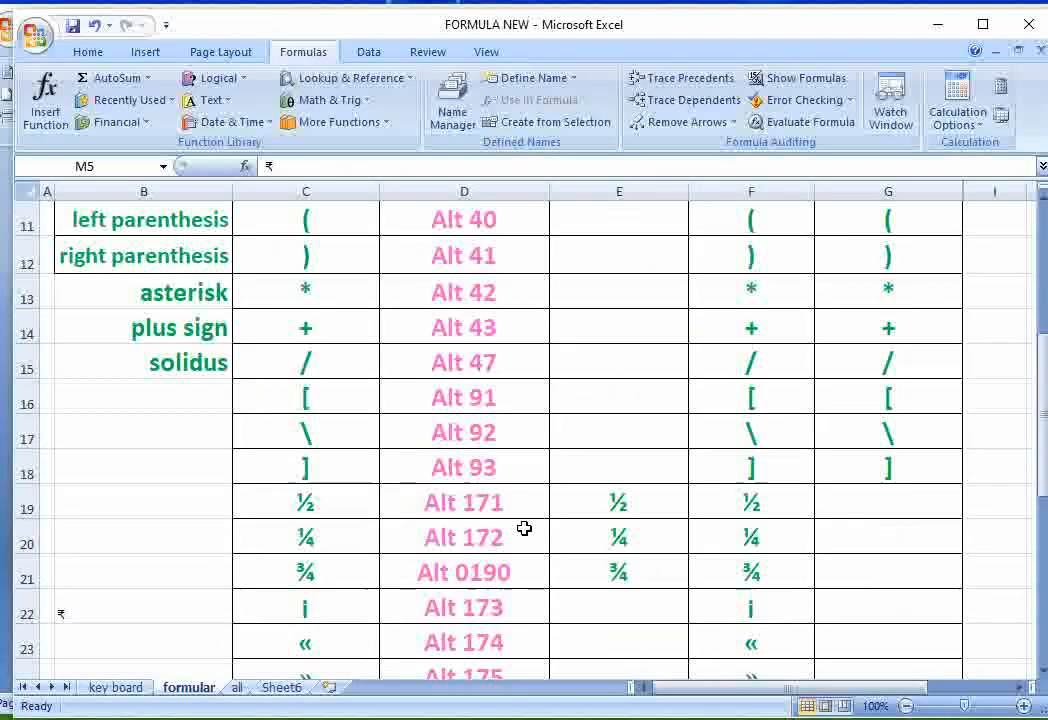
{"action": "scroll", "coordinate": [524, 528], "scroll_direction": "down", "scroll_amount": 3}
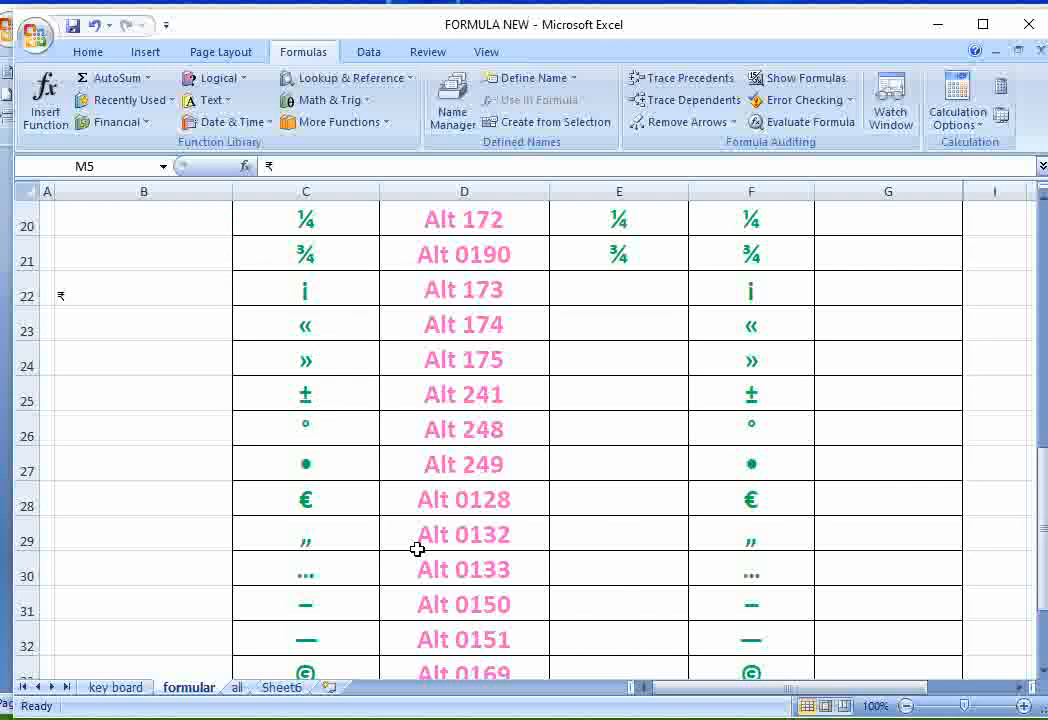
{"action": "scroll", "coordinate": [332, 351], "scroll_direction": "down", "scroll_amount": 3}
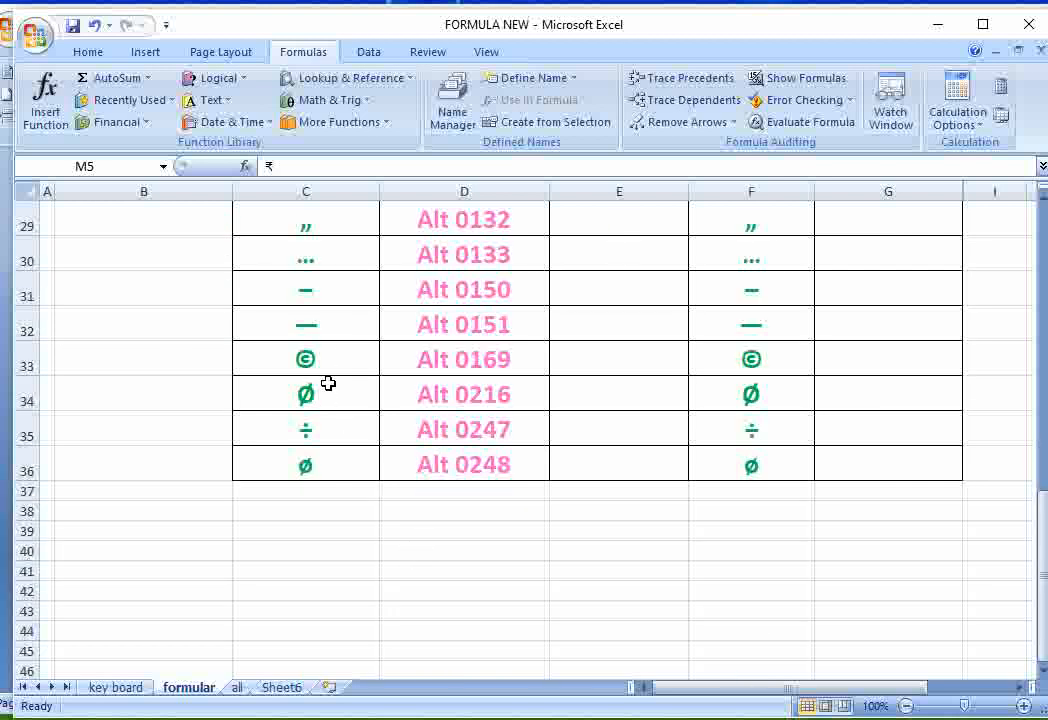
{"action": "scroll", "coordinate": [340, 400], "scroll_direction": "up", "scroll_amount": 3}
{"action": "scroll", "coordinate": [375, 475], "scroll_direction": "up", "scroll_amount": 3}
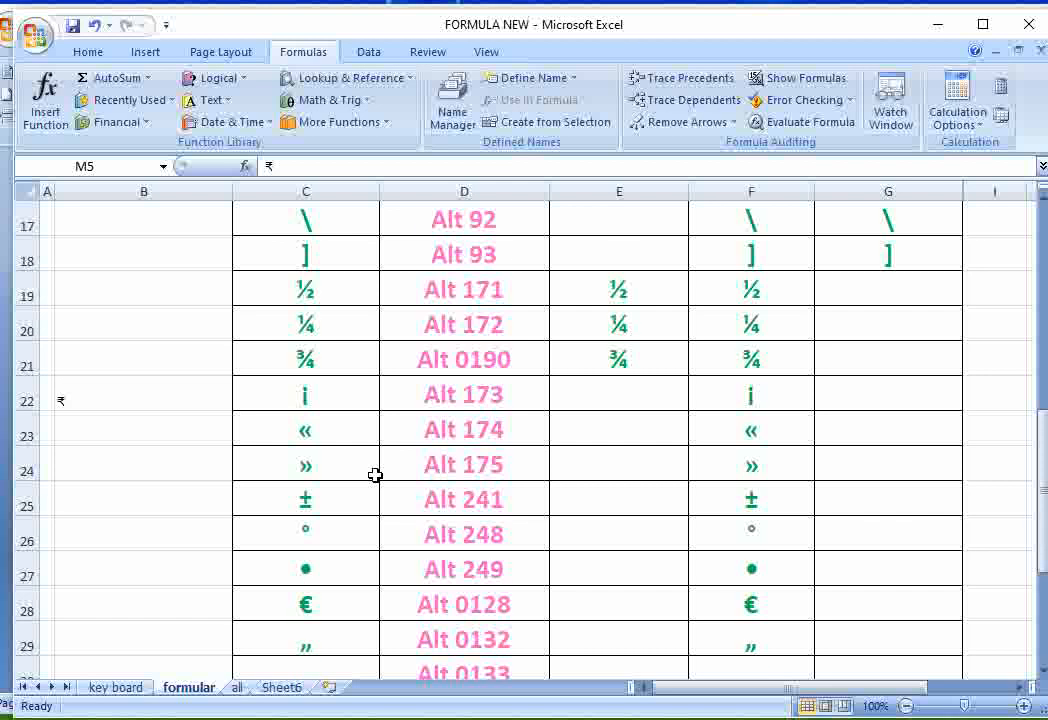
{"action": "scroll", "coordinate": [364, 516], "scroll_direction": "up", "scroll_amount": 1}
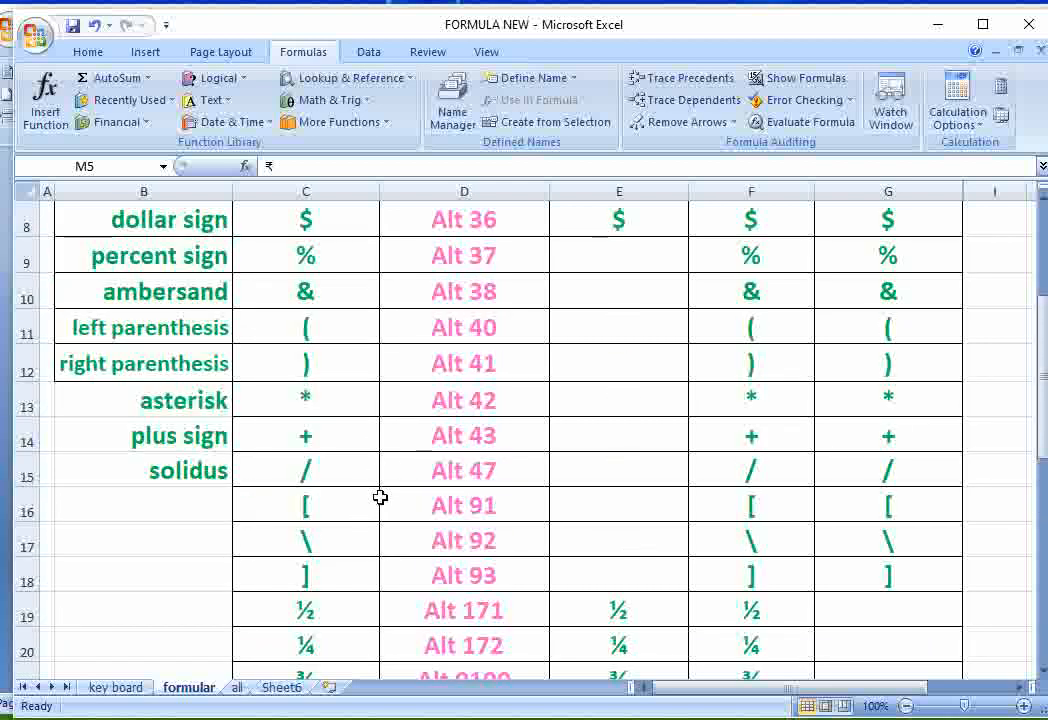
{"action": "scroll", "coordinate": [380, 497], "scroll_direction": "up", "scroll_amount": 3}
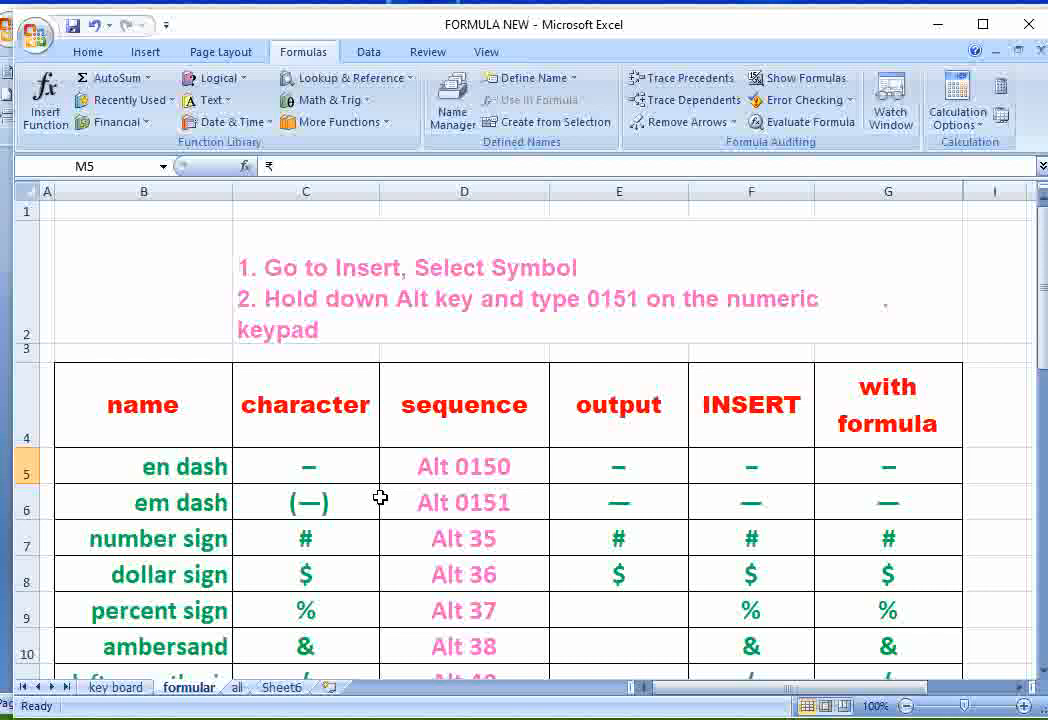
{"action": "scroll", "coordinate": [380, 497], "scroll_direction": "down", "scroll_amount": 1}
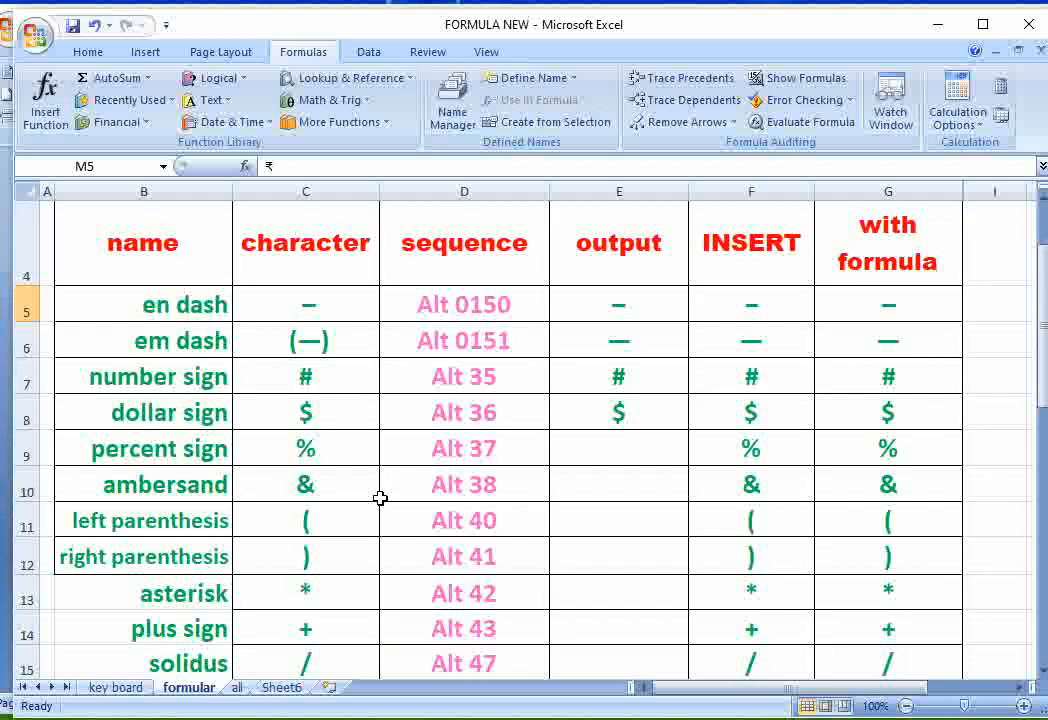
- Open the all sheet and examine its full list of characters and Alt sequences down to the last rows
{"action": "left_click", "coordinate": [237, 687]}
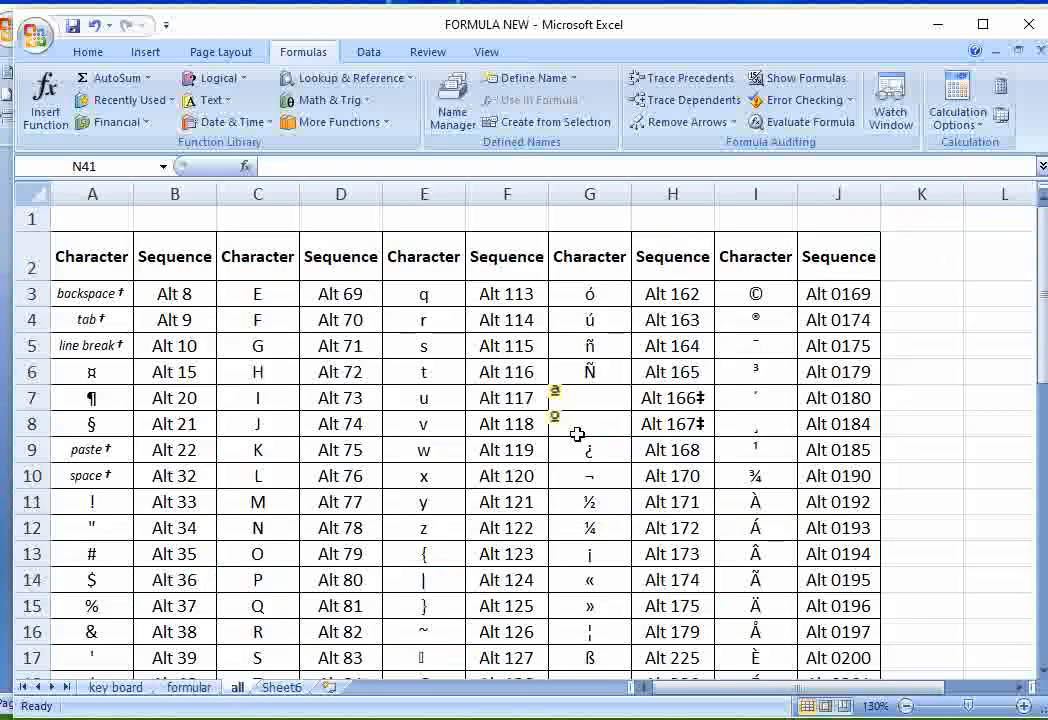
{"action": "left_click", "coordinate": [1027, 707]}
{"action": "left_click", "coordinate": [1027, 707]}
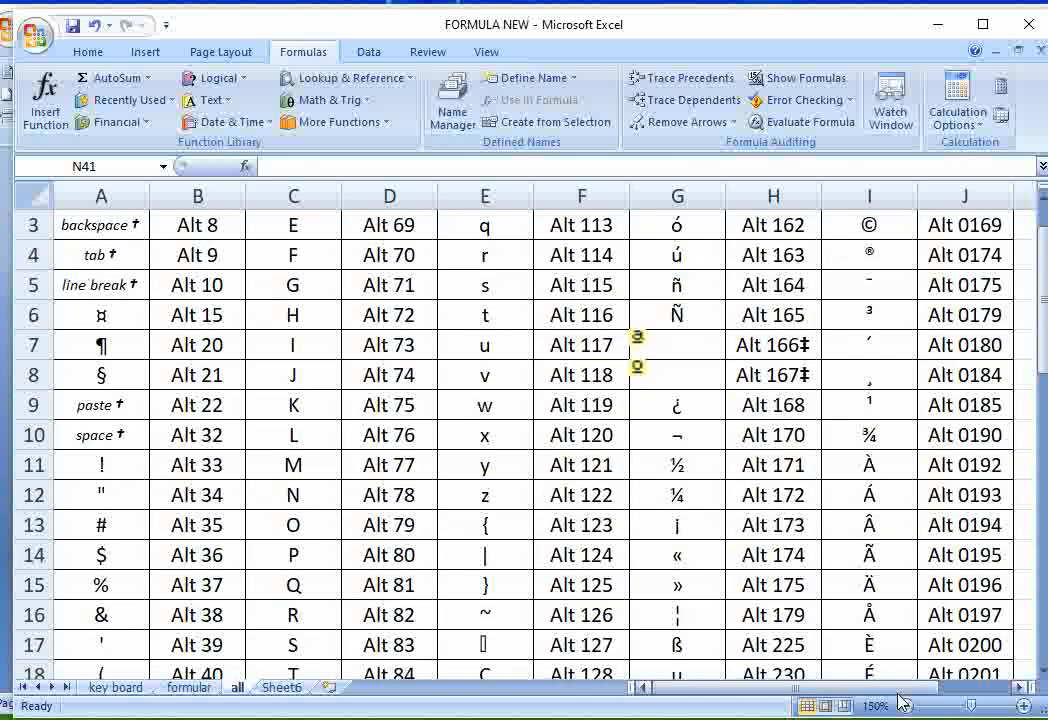
{"action": "scroll", "coordinate": [314, 435], "scroll_direction": "up", "scroll_amount": 1}
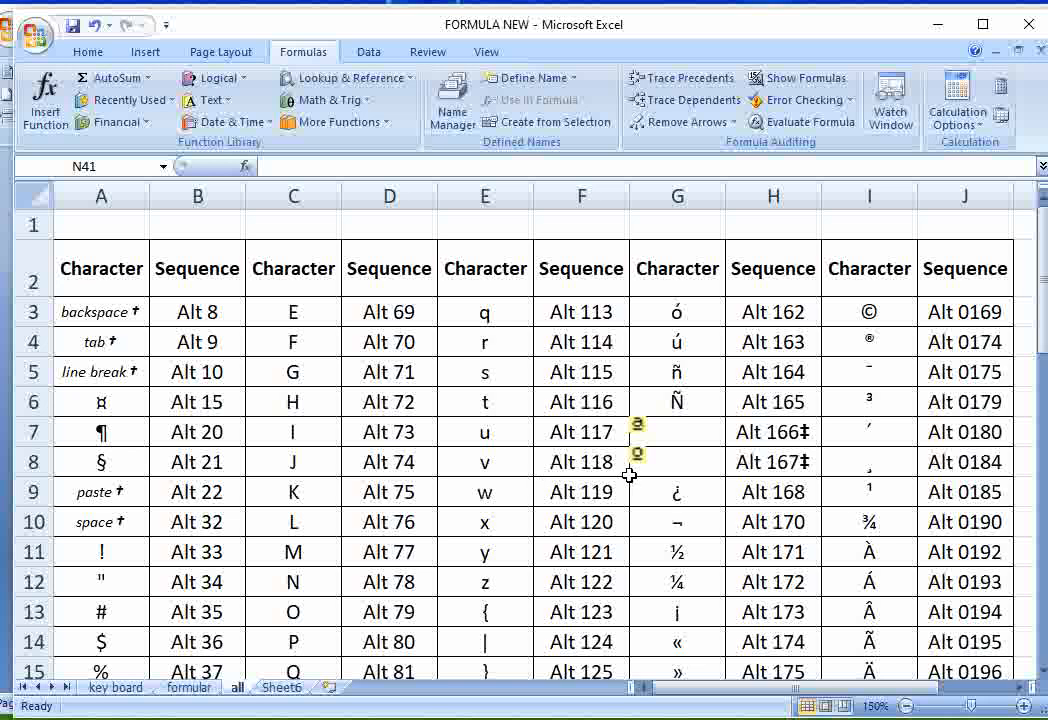
{"action": "scroll", "coordinate": [629, 475], "scroll_direction": "down", "scroll_amount": 1}
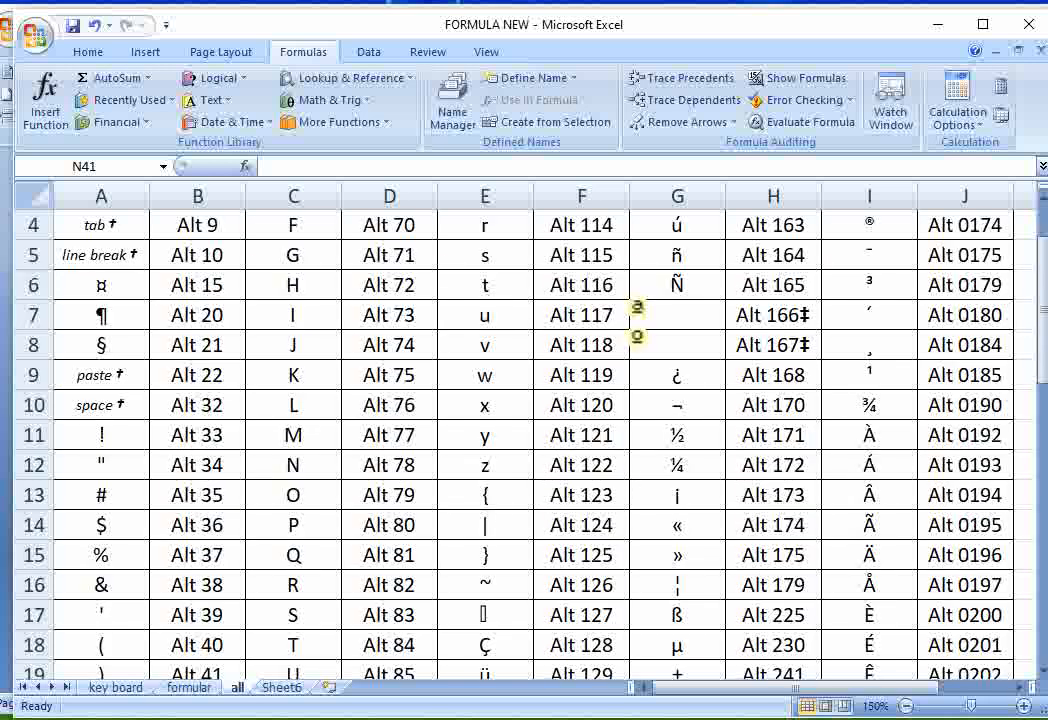
{"action": "left_click", "coordinate": [1041, 673]}
{"action": "left_click", "coordinate": [1041, 673]}
{"action": "left_click", "coordinate": [1041, 673]}
{"action": "left_click", "coordinate": [1041, 673]}
{"action": "left_click", "coordinate": [1041, 673]}
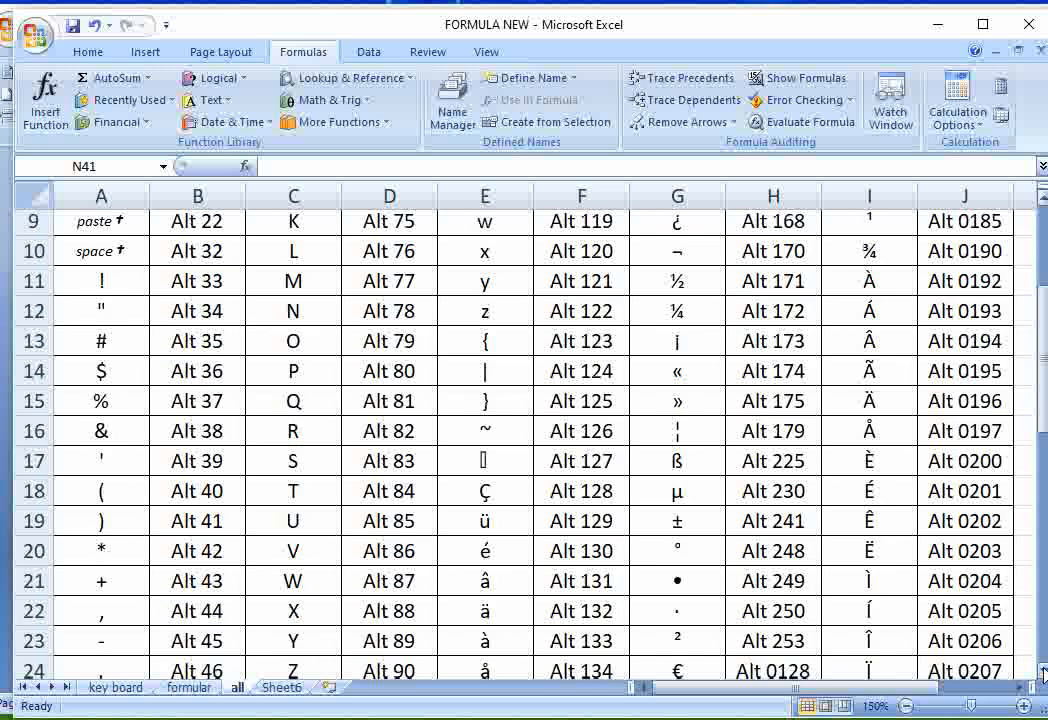
{"action": "left_click", "coordinate": [1041, 673]}
{"action": "left_click", "coordinate": [1041, 673]}
{"action": "left_click", "coordinate": [1041, 673]}
{"action": "left_click", "coordinate": [1041, 673]}
{"action": "left_click", "coordinate": [1041, 673]}
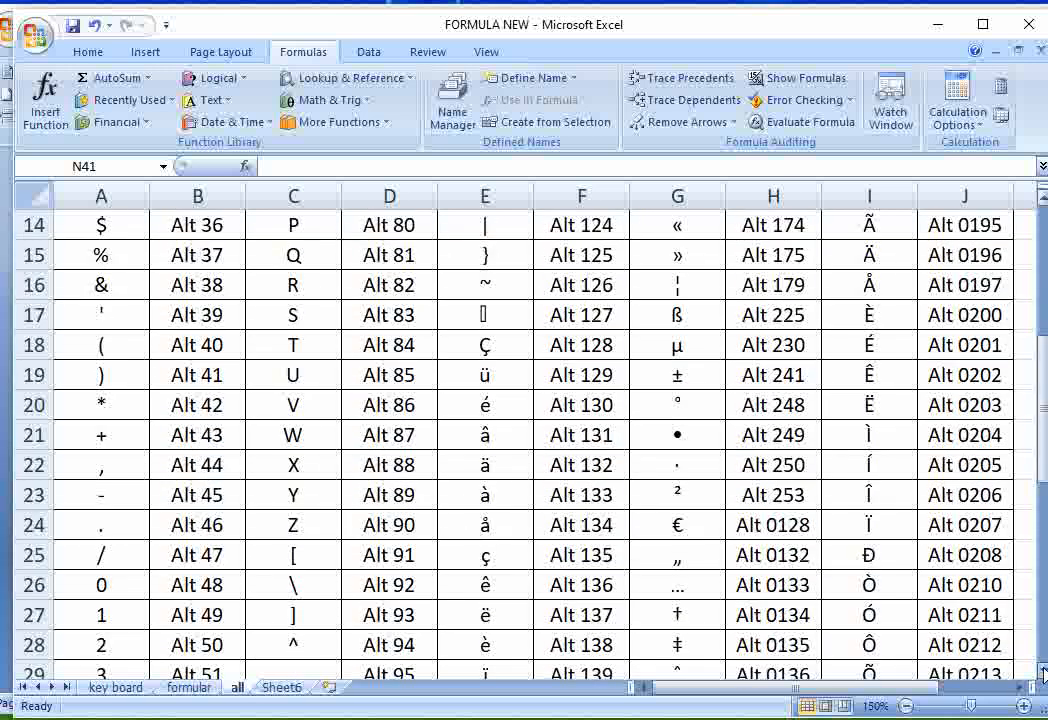
{"action": "left_click", "coordinate": [1041, 673]}
{"action": "left_click", "coordinate": [1041, 673]}
{"action": "left_click", "coordinate": [1041, 673]}
{"action": "left_click", "coordinate": [1041, 673]}
{"action": "left_click", "coordinate": [1041, 673]}
{"action": "left_click", "coordinate": [1041, 673]}
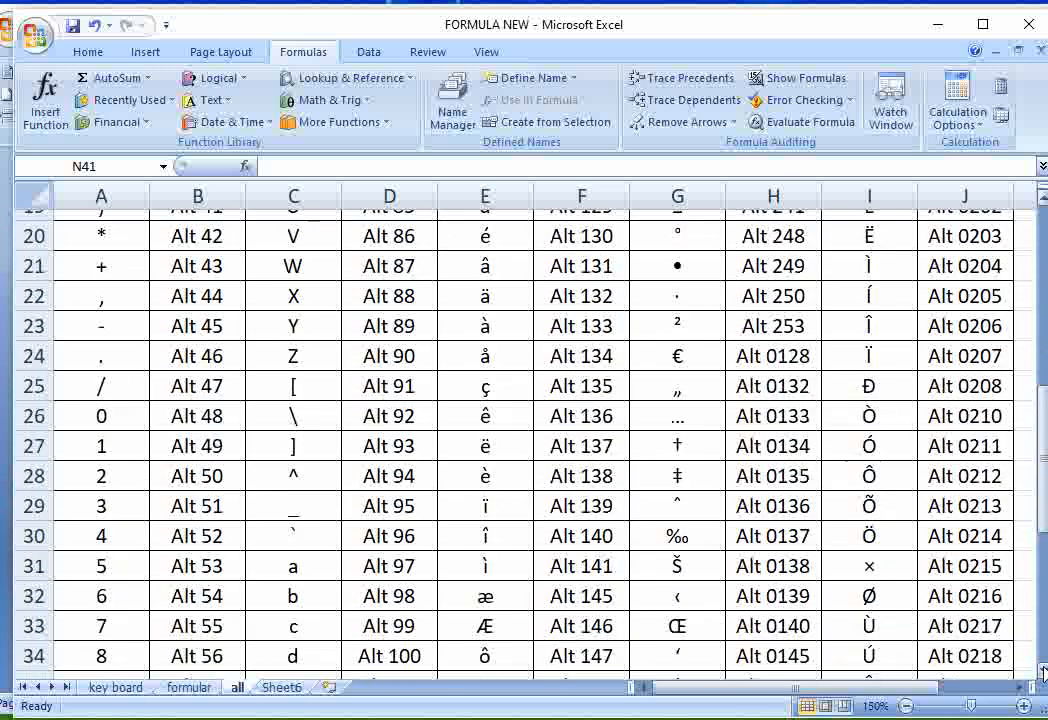
{"action": "left_click", "coordinate": [1041, 673]}
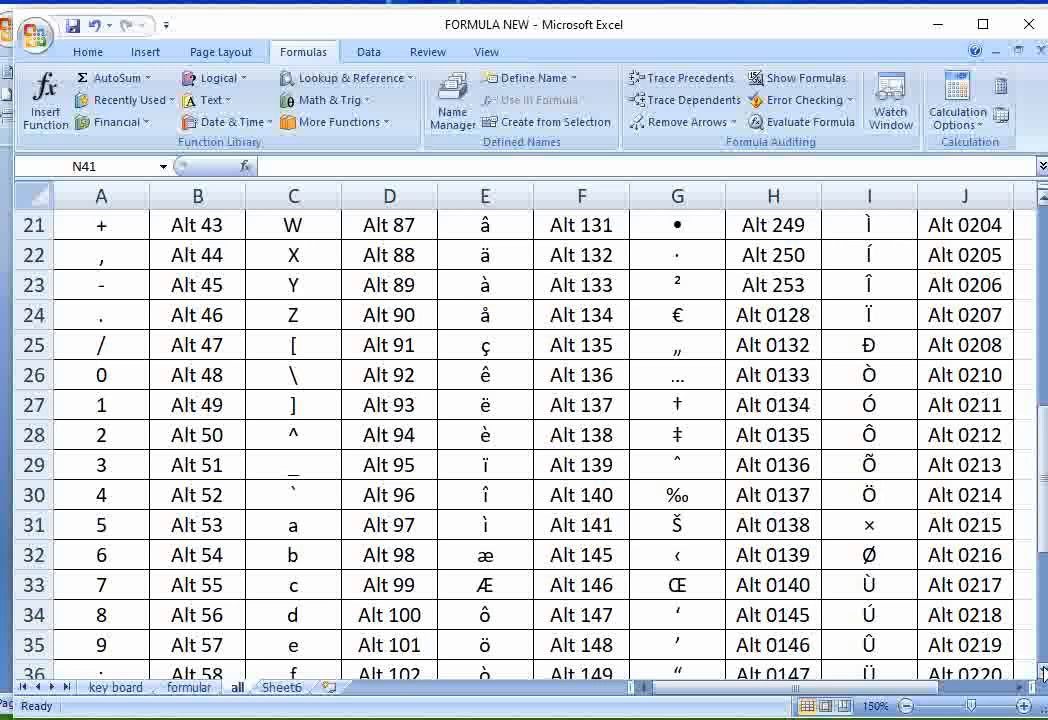
{"action": "left_click", "coordinate": [1041, 673]}
{"action": "left_click", "coordinate": [1041, 673]}
{"action": "left_click", "coordinate": [1041, 673]}
{"action": "left_click", "coordinate": [1041, 673]}
{"action": "left_click", "coordinate": [1041, 673]}
{"action": "left_click", "coordinate": [1041, 673]}
{"action": "left_click", "coordinate": [1041, 673]}
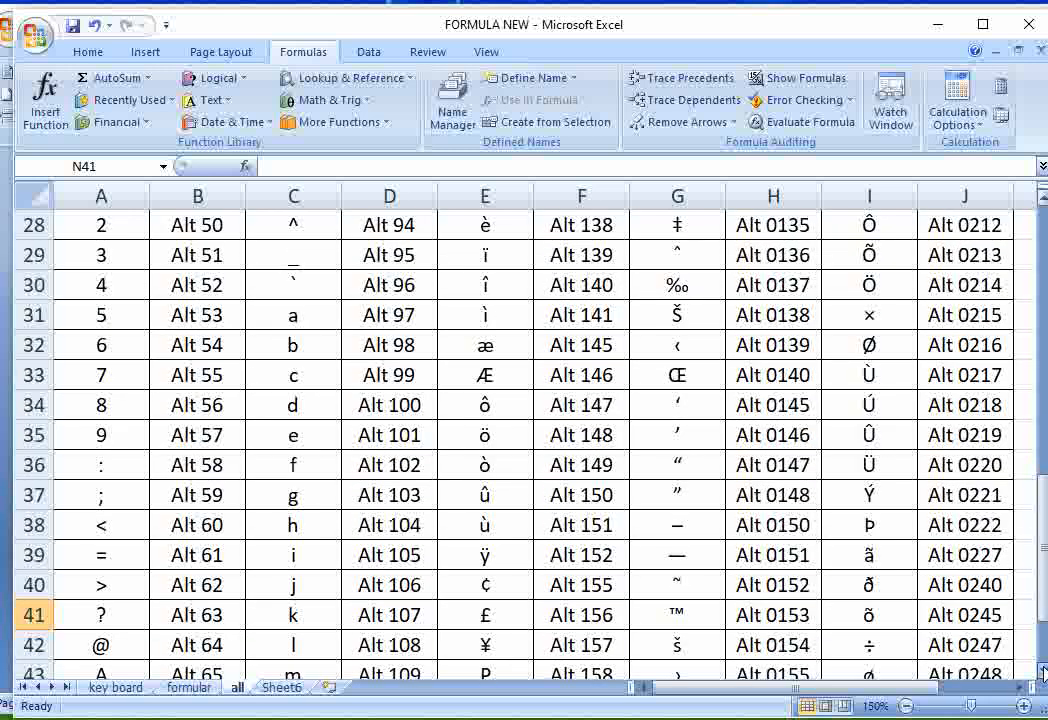
{"action": "left_click", "coordinate": [1041, 673]}
{"action": "left_click", "coordinate": [1041, 673]}
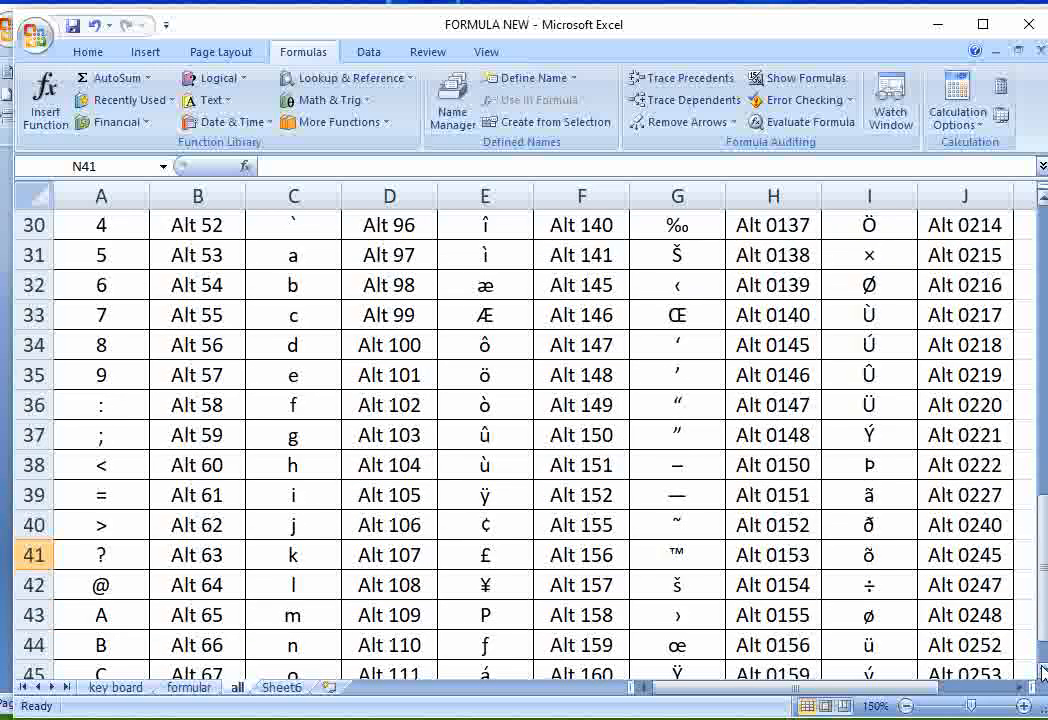
- Return to the formular sheet and open the en dash's CHAR formula in cell G5 for editing
{"action": "left_click", "coordinate": [189, 687]}
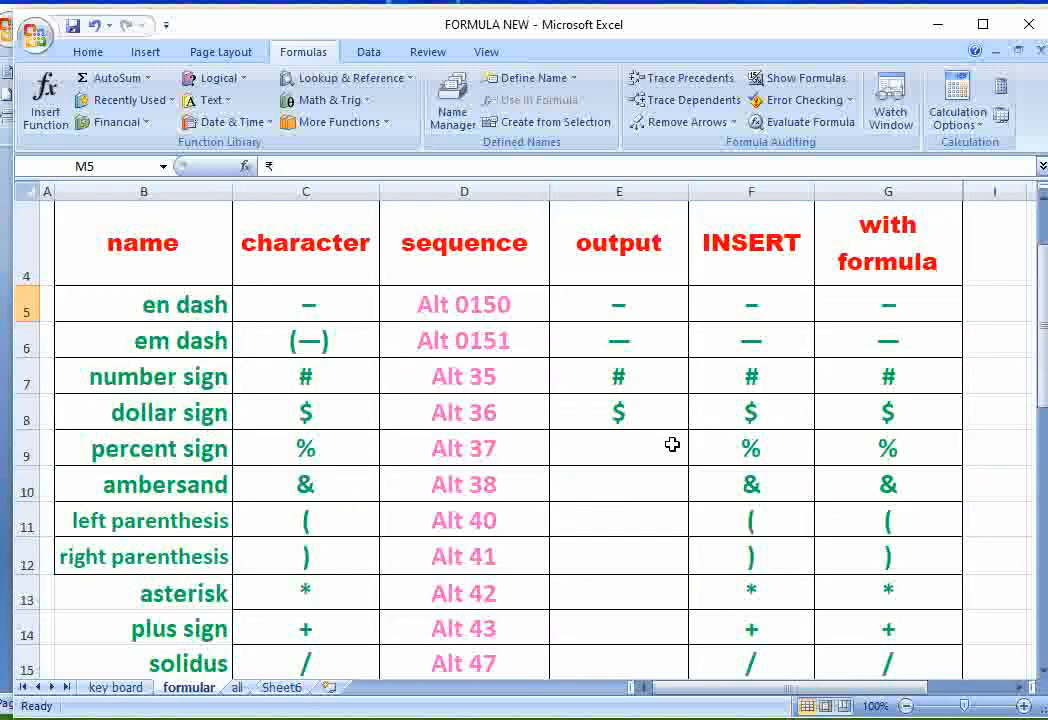
{"action": "left_click", "coordinate": [884, 304]}
{"action": "type", "text": "=CHAR(150)"}
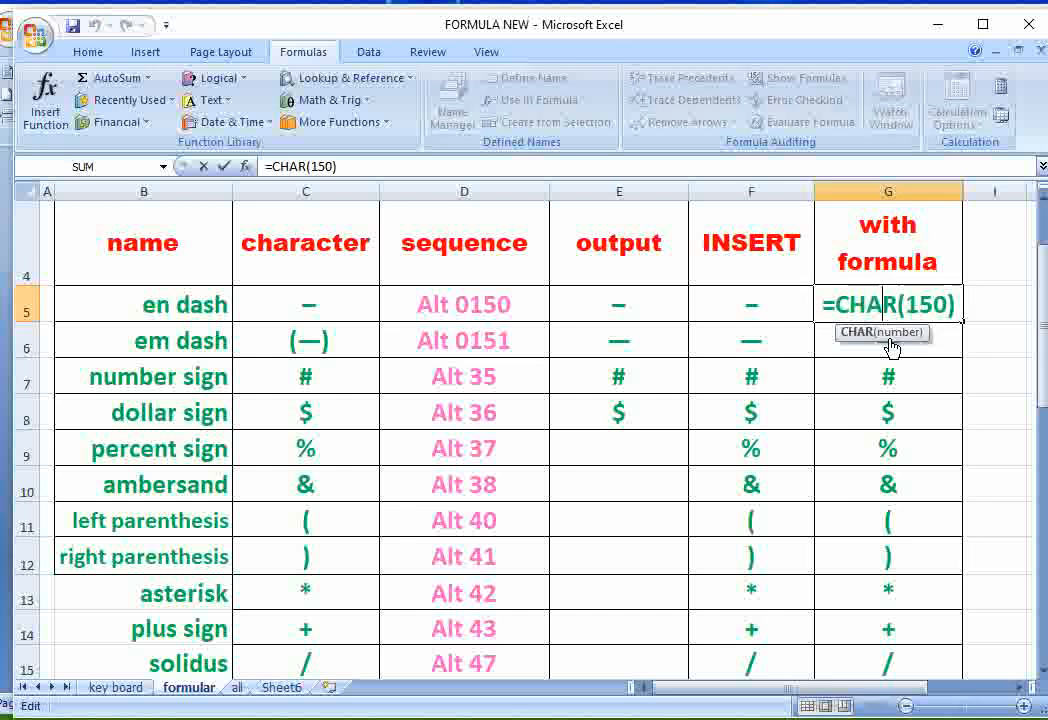